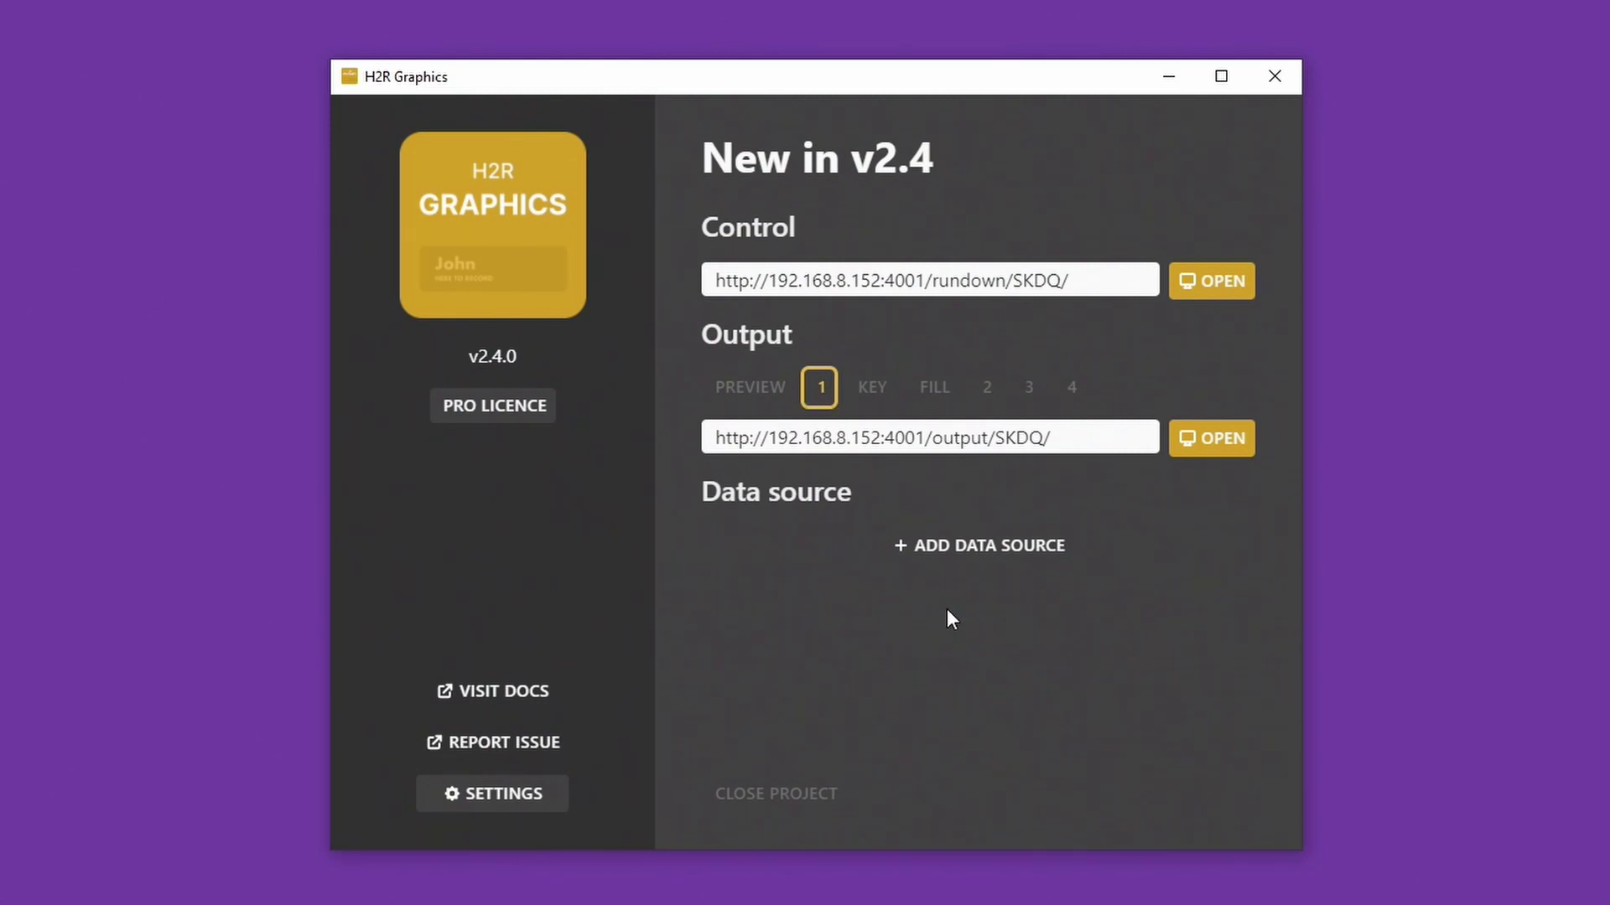
Open output 1's KEY feed and then its FILL feed, each in its own window
click(874, 394)
click(907, 387)
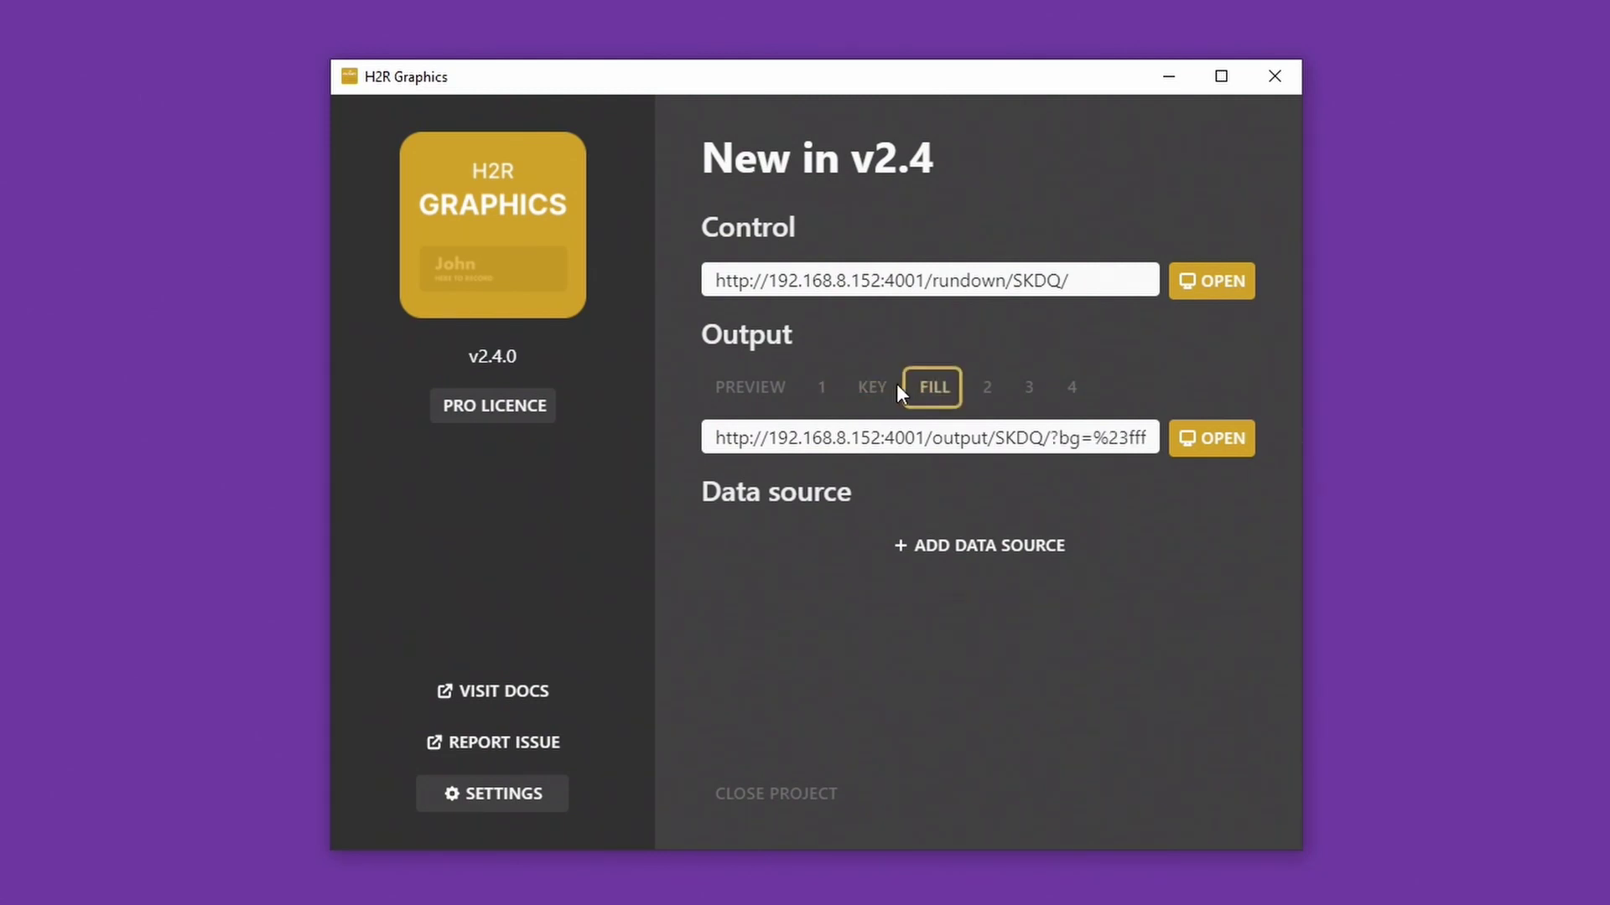
click(873, 394)
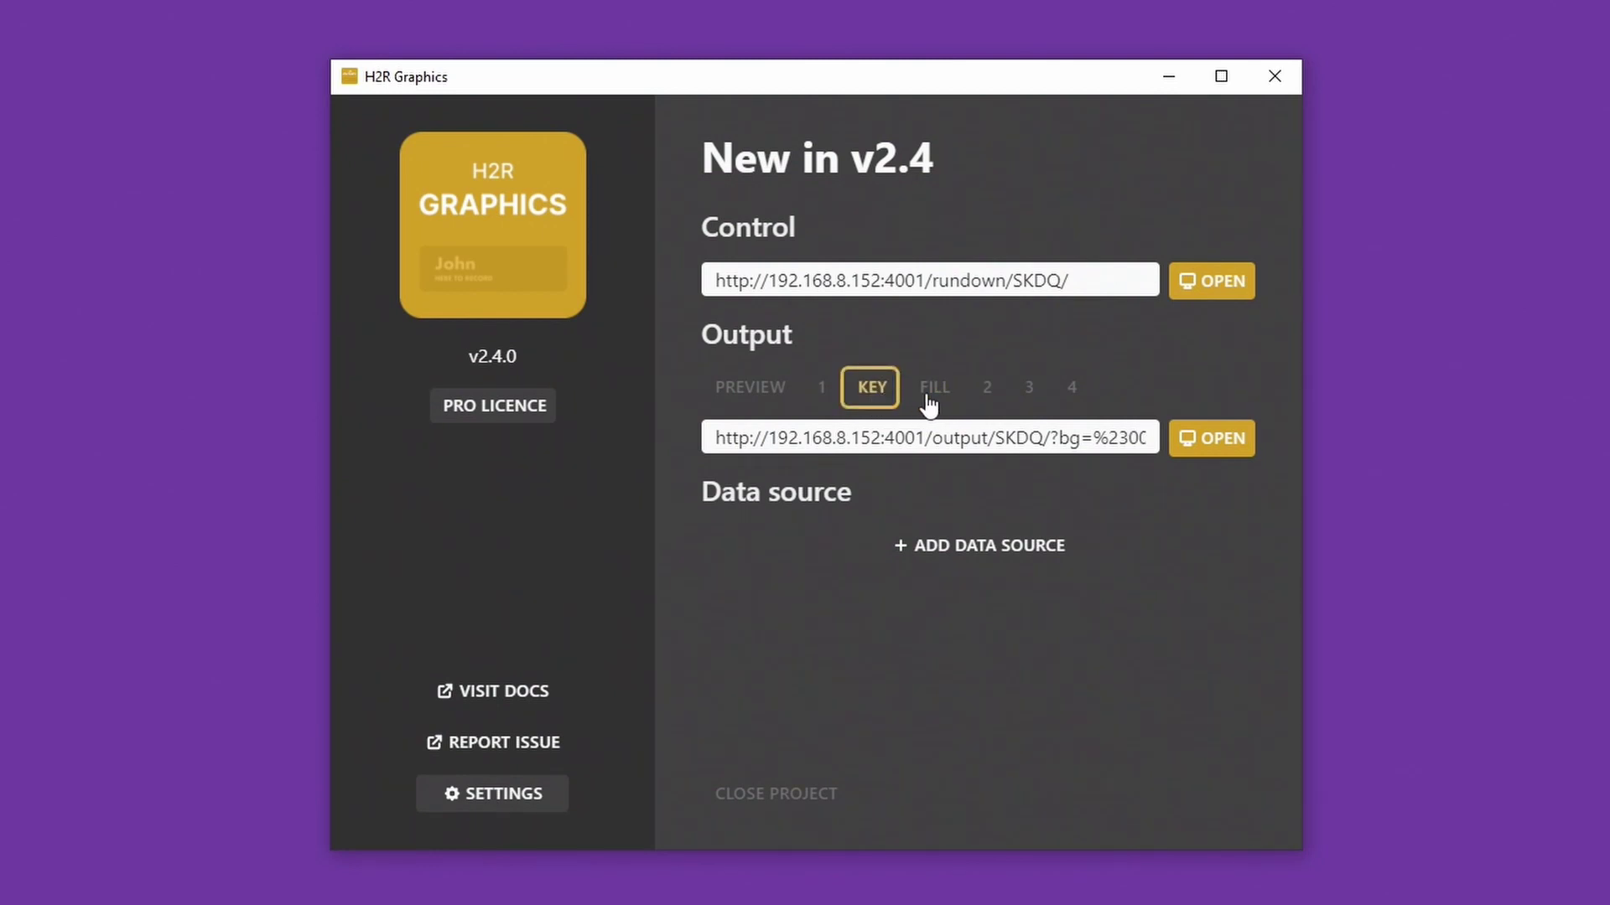
click(1221, 445)
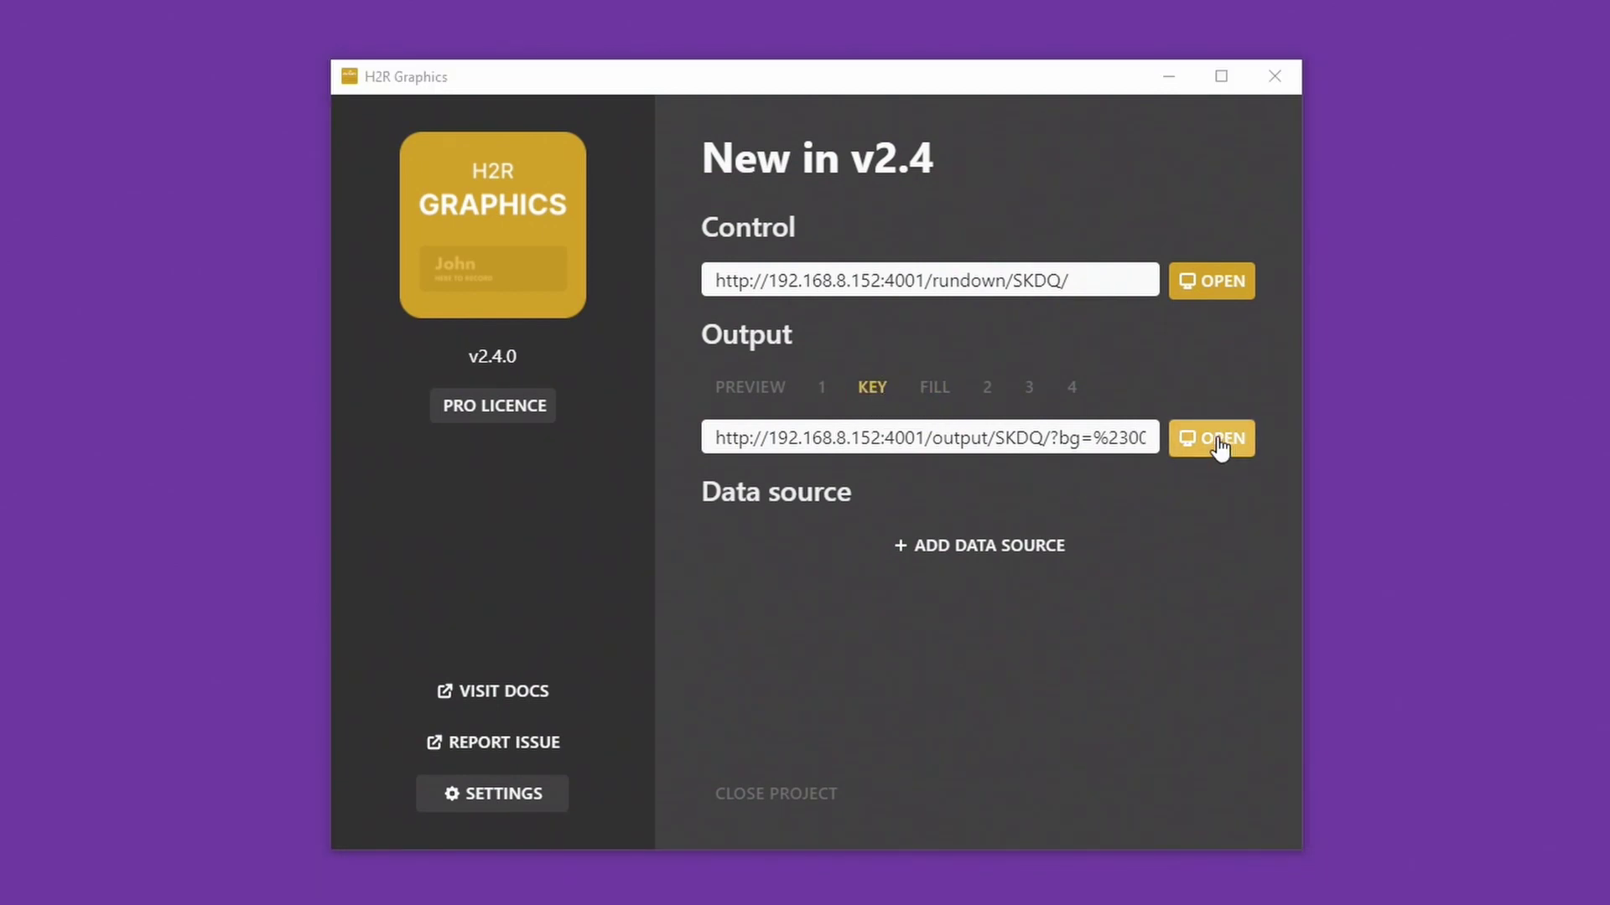
click(929, 394)
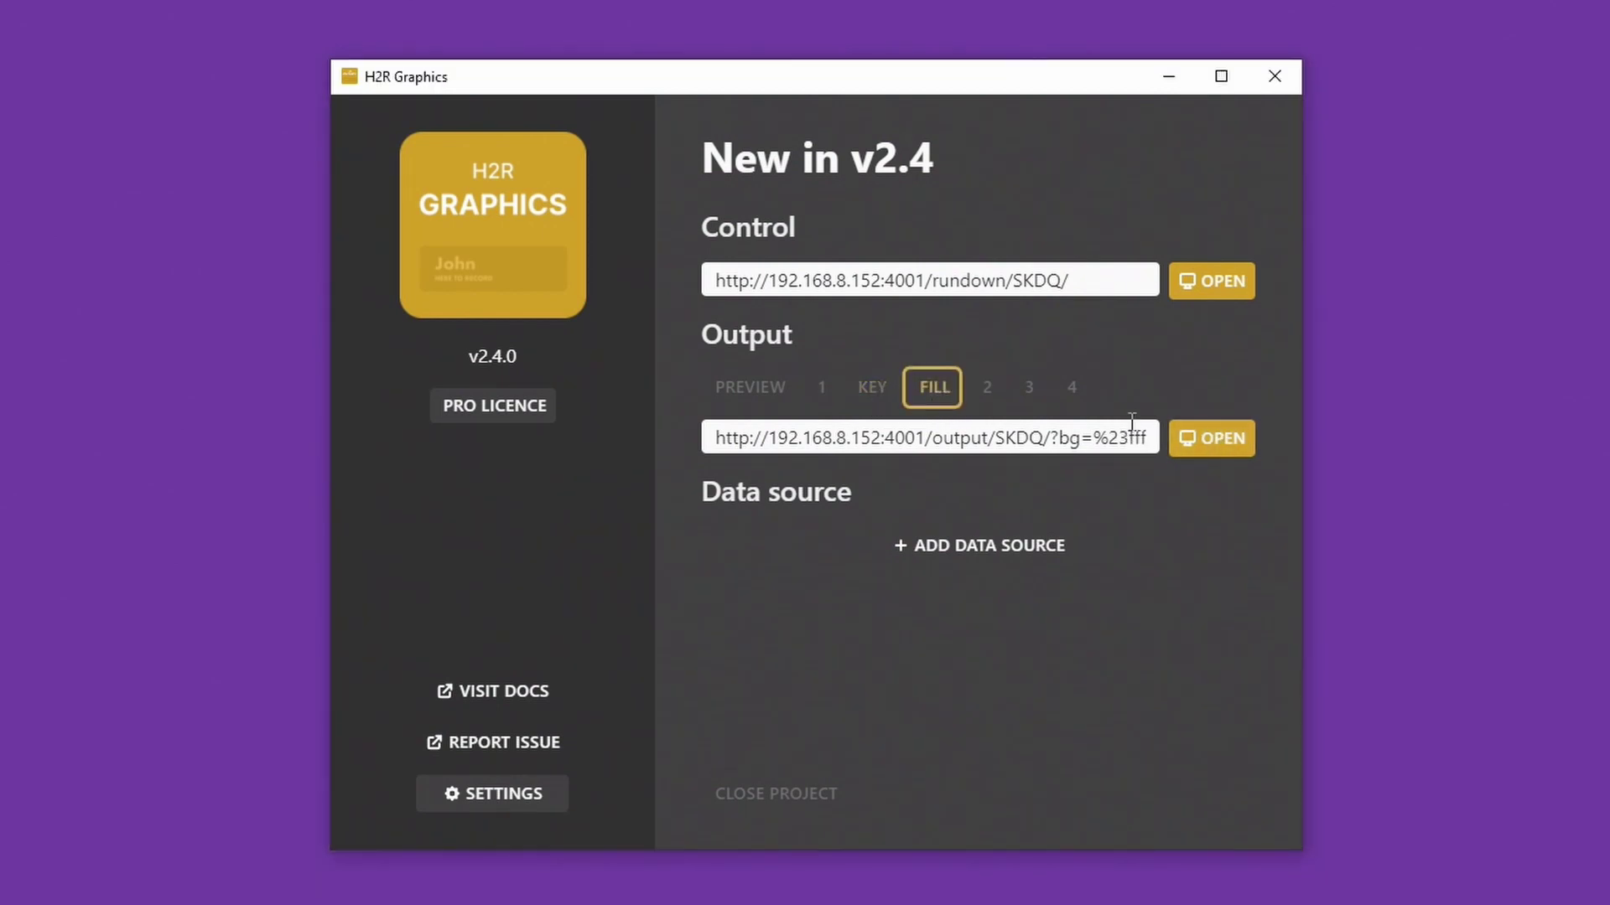
click(1218, 437)
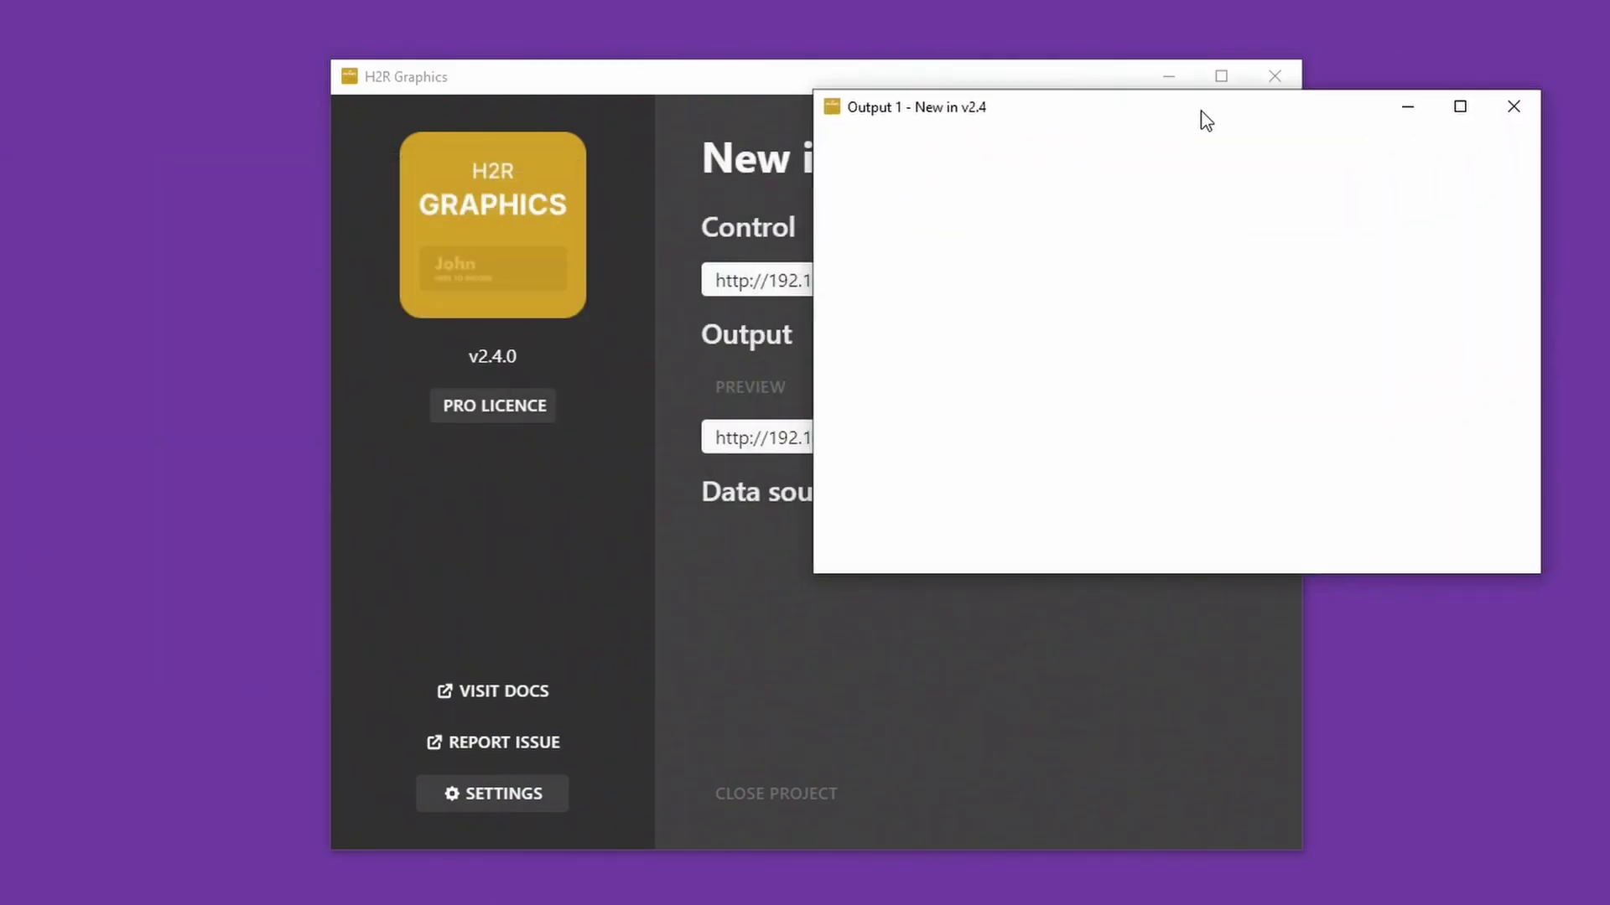
Arrange the fill and key output windows, then open and narrow the Rundown control window
drag(1200, 118, 1190, 84)
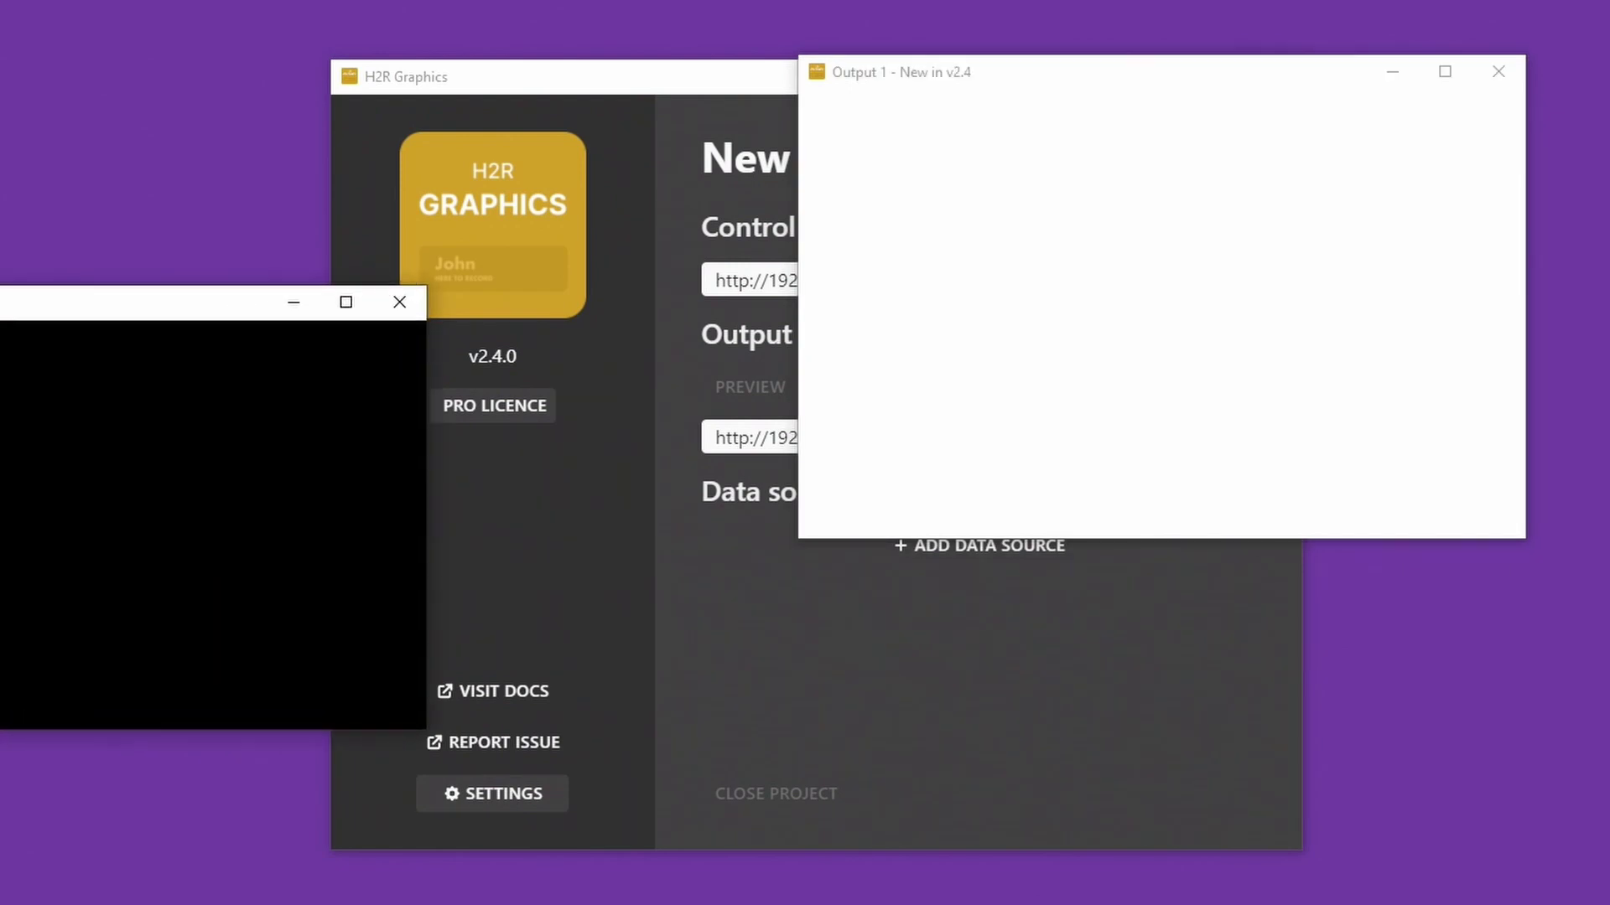
drag(0, 316, 1049, 419)
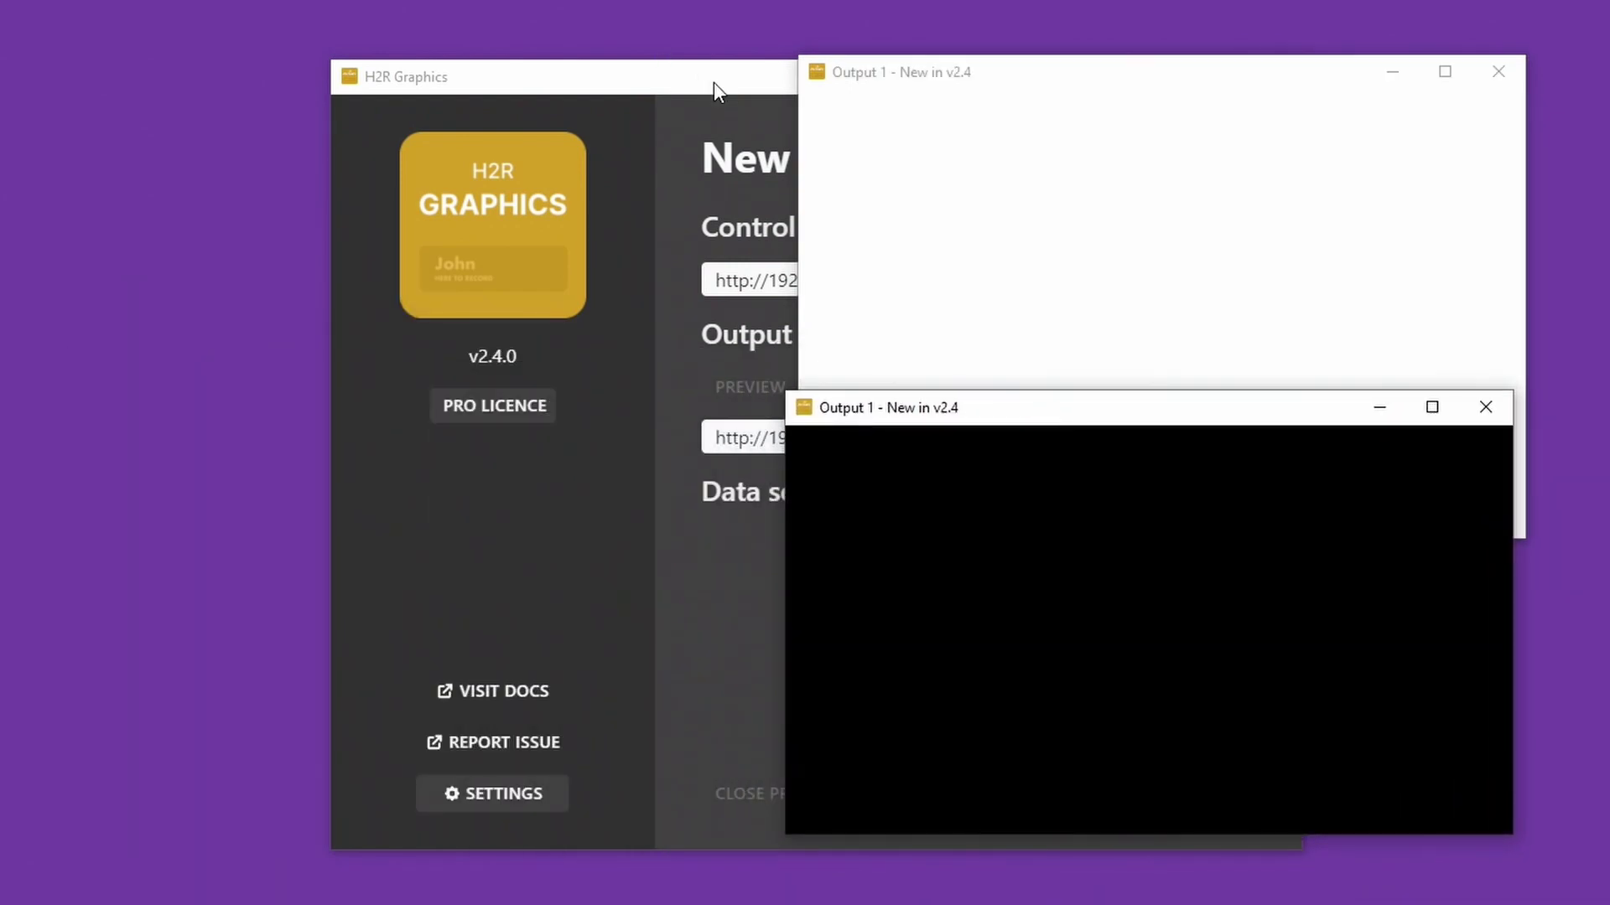
click(712, 84)
click(1238, 295)
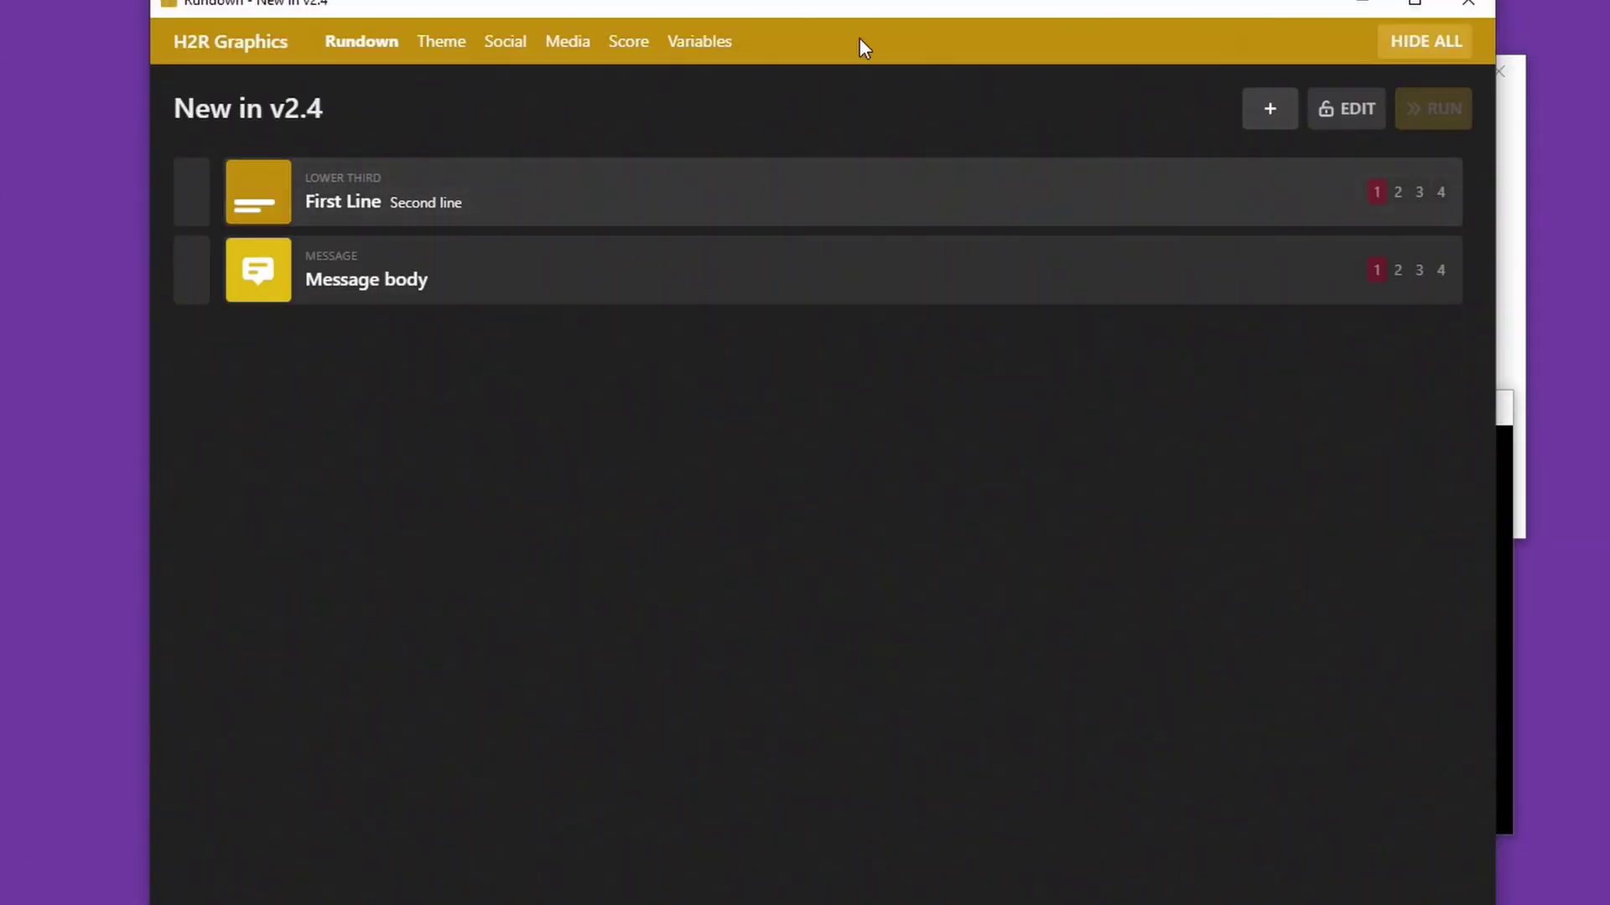
drag(1501, 234, 898, 234)
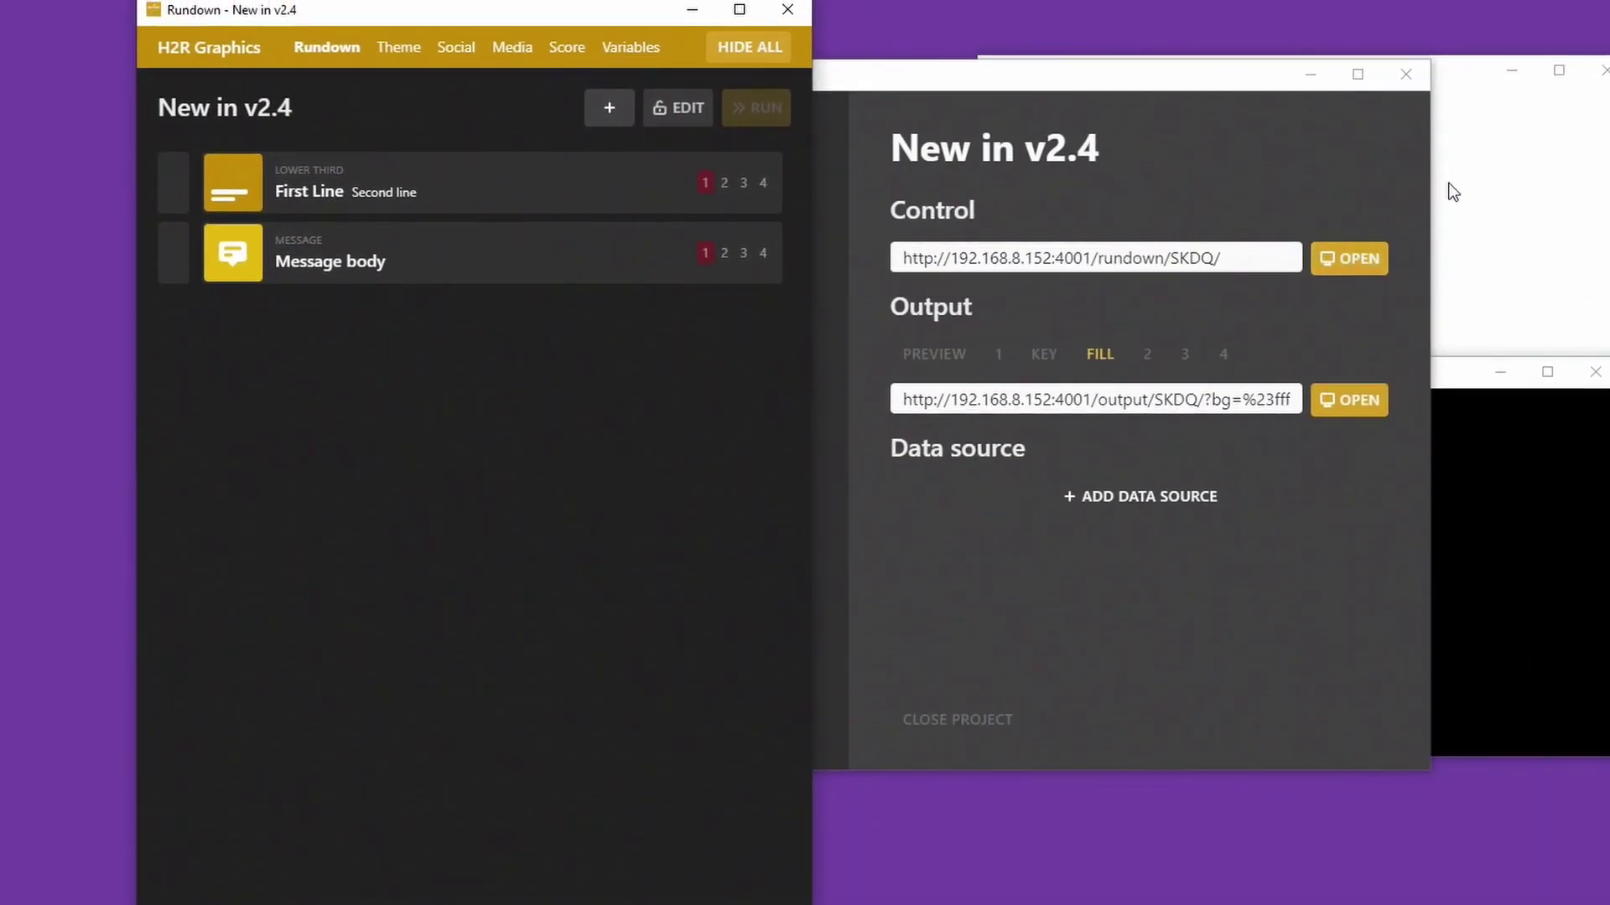
Move the key output window down-left and put the First Line lower third on air
click(1453, 192)
click(1380, 400)
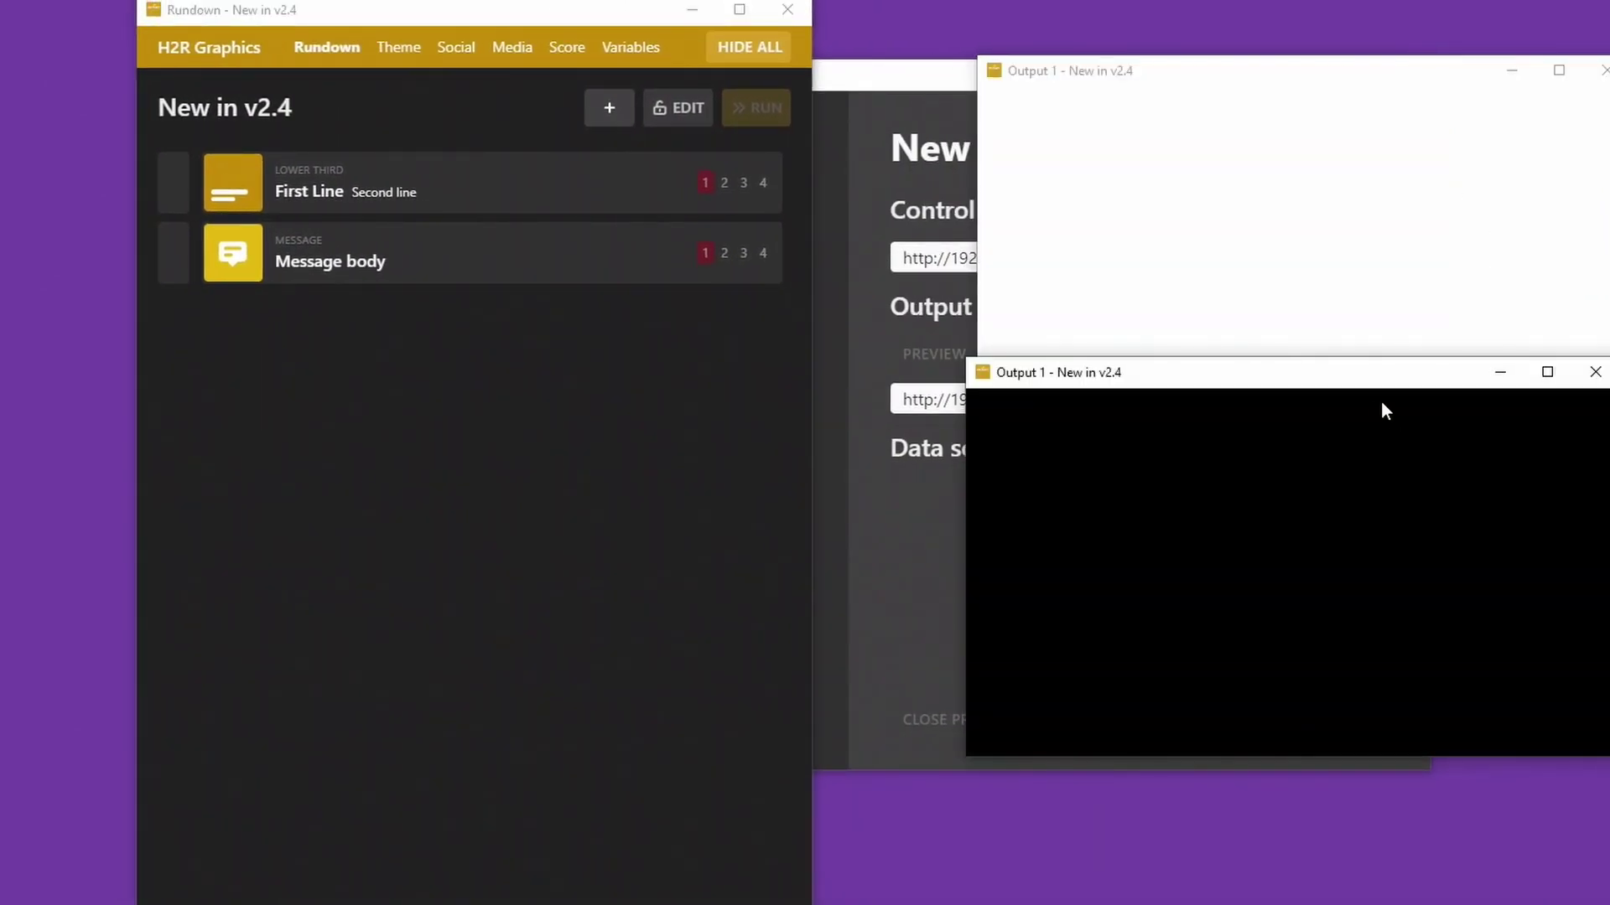
drag(1307, 391, 1182, 525)
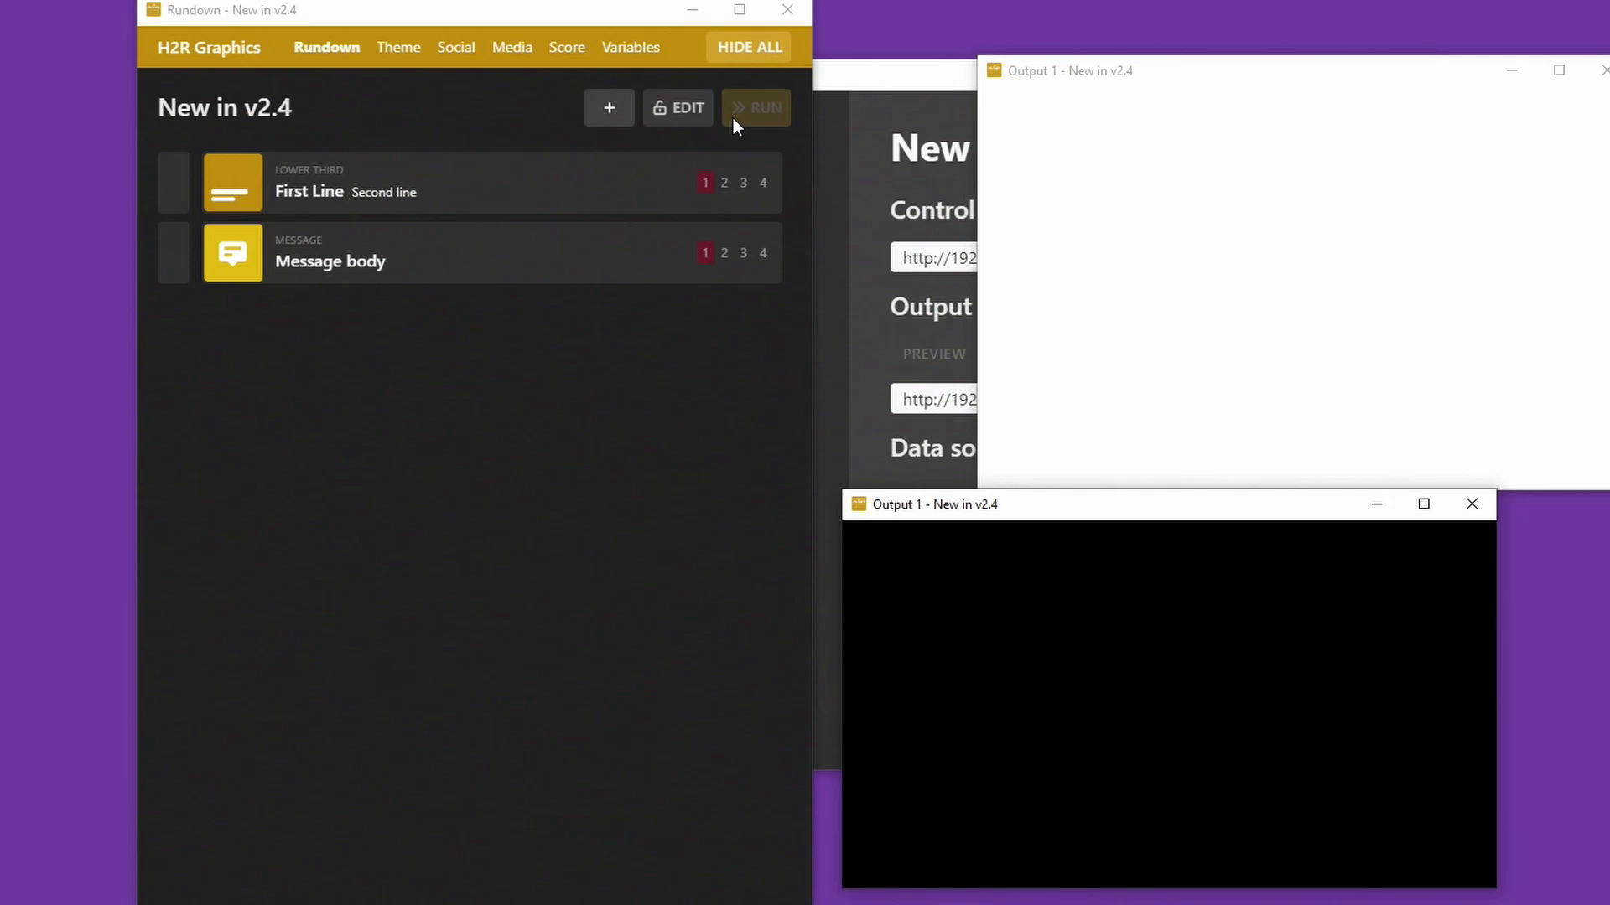
click(420, 190)
Reposition the fill output window and toggle the First Line lower third off and back on
drag(1116, 65, 982, 63)
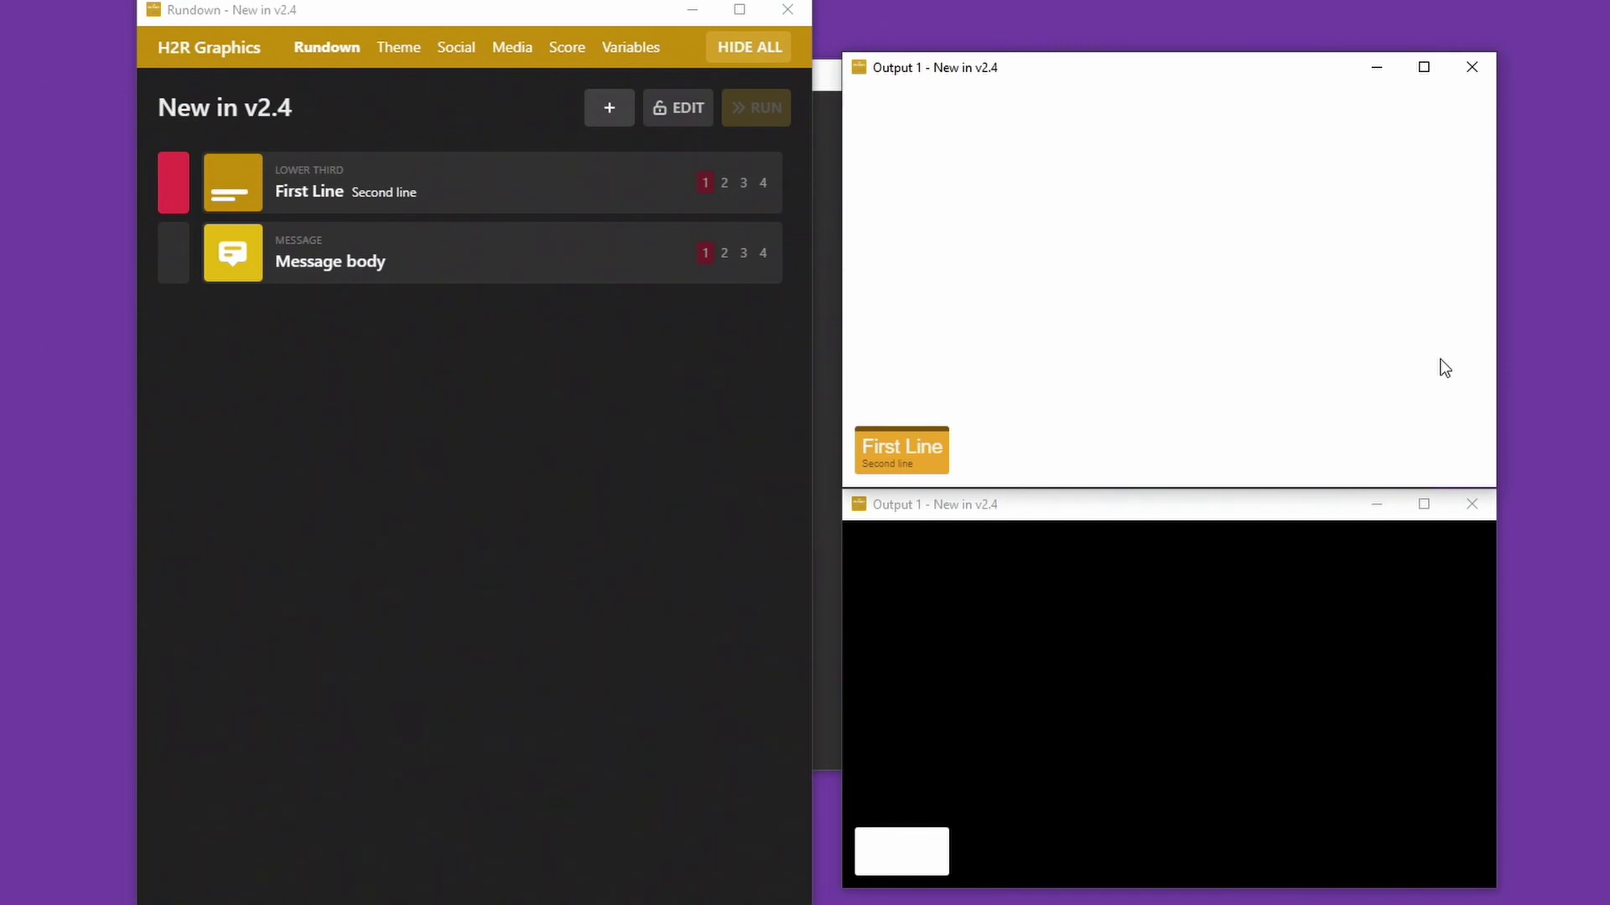
click(1080, 556)
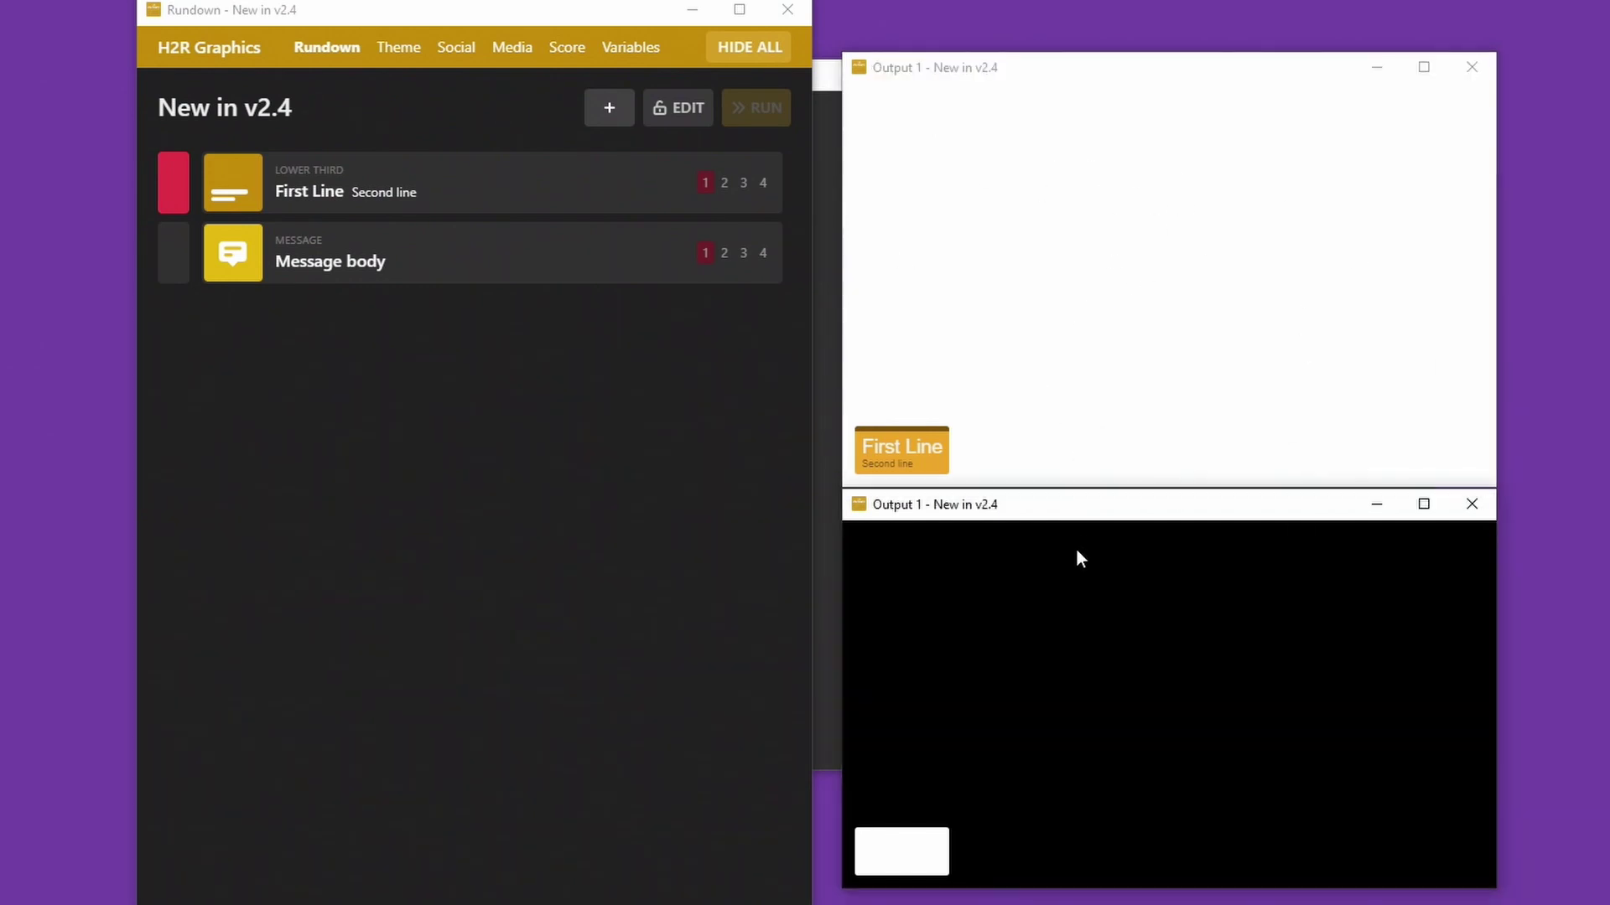
click(536, 402)
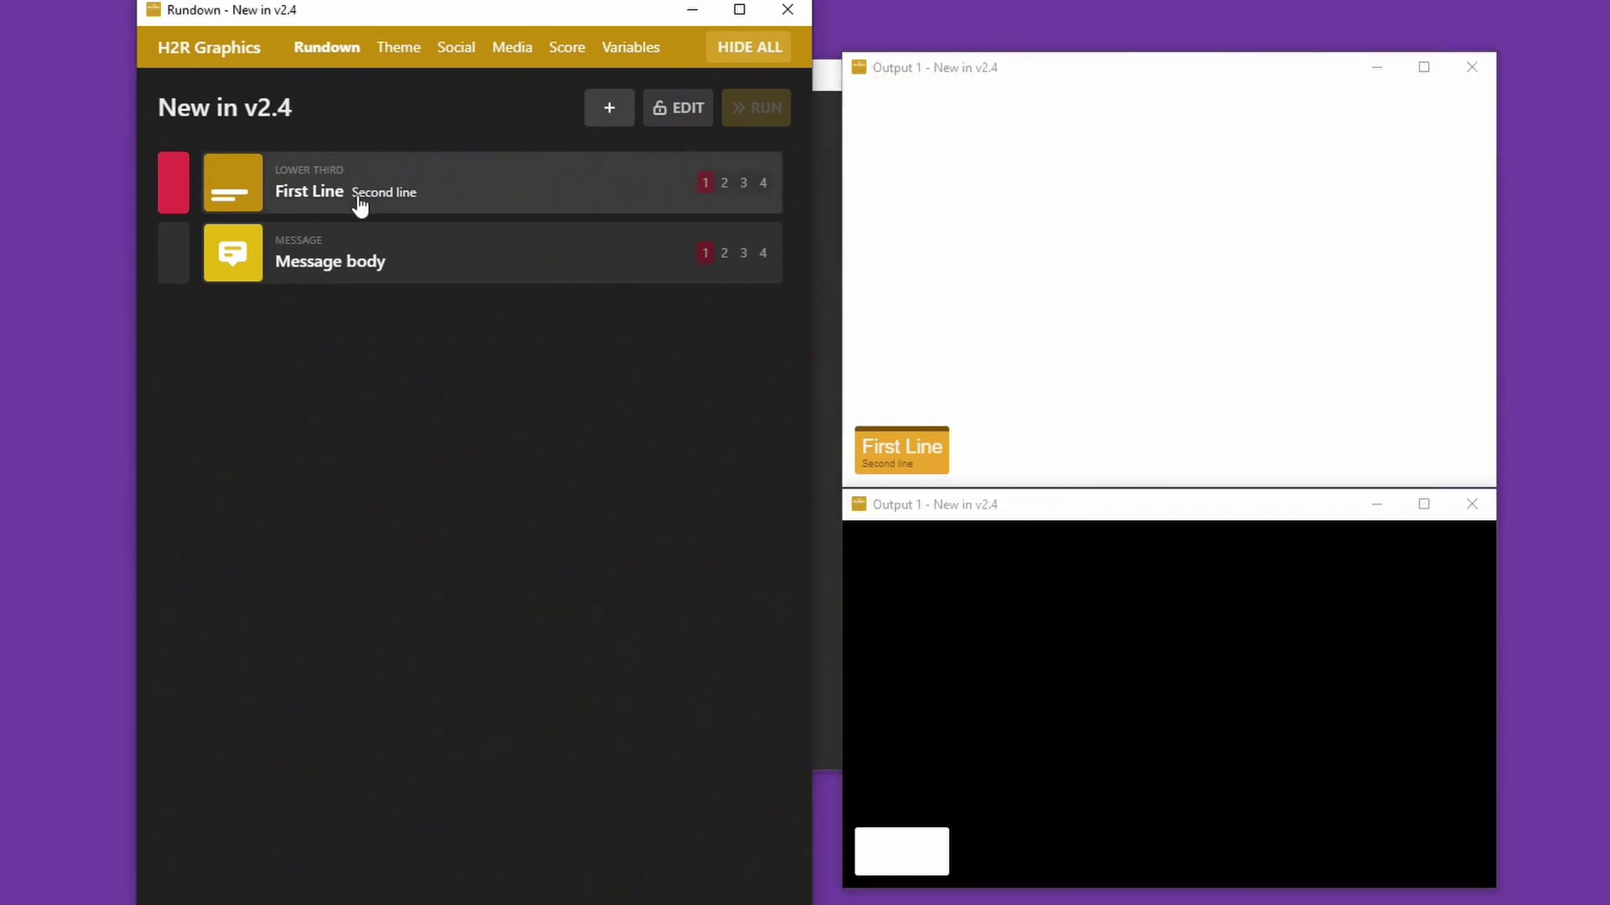
click(361, 203)
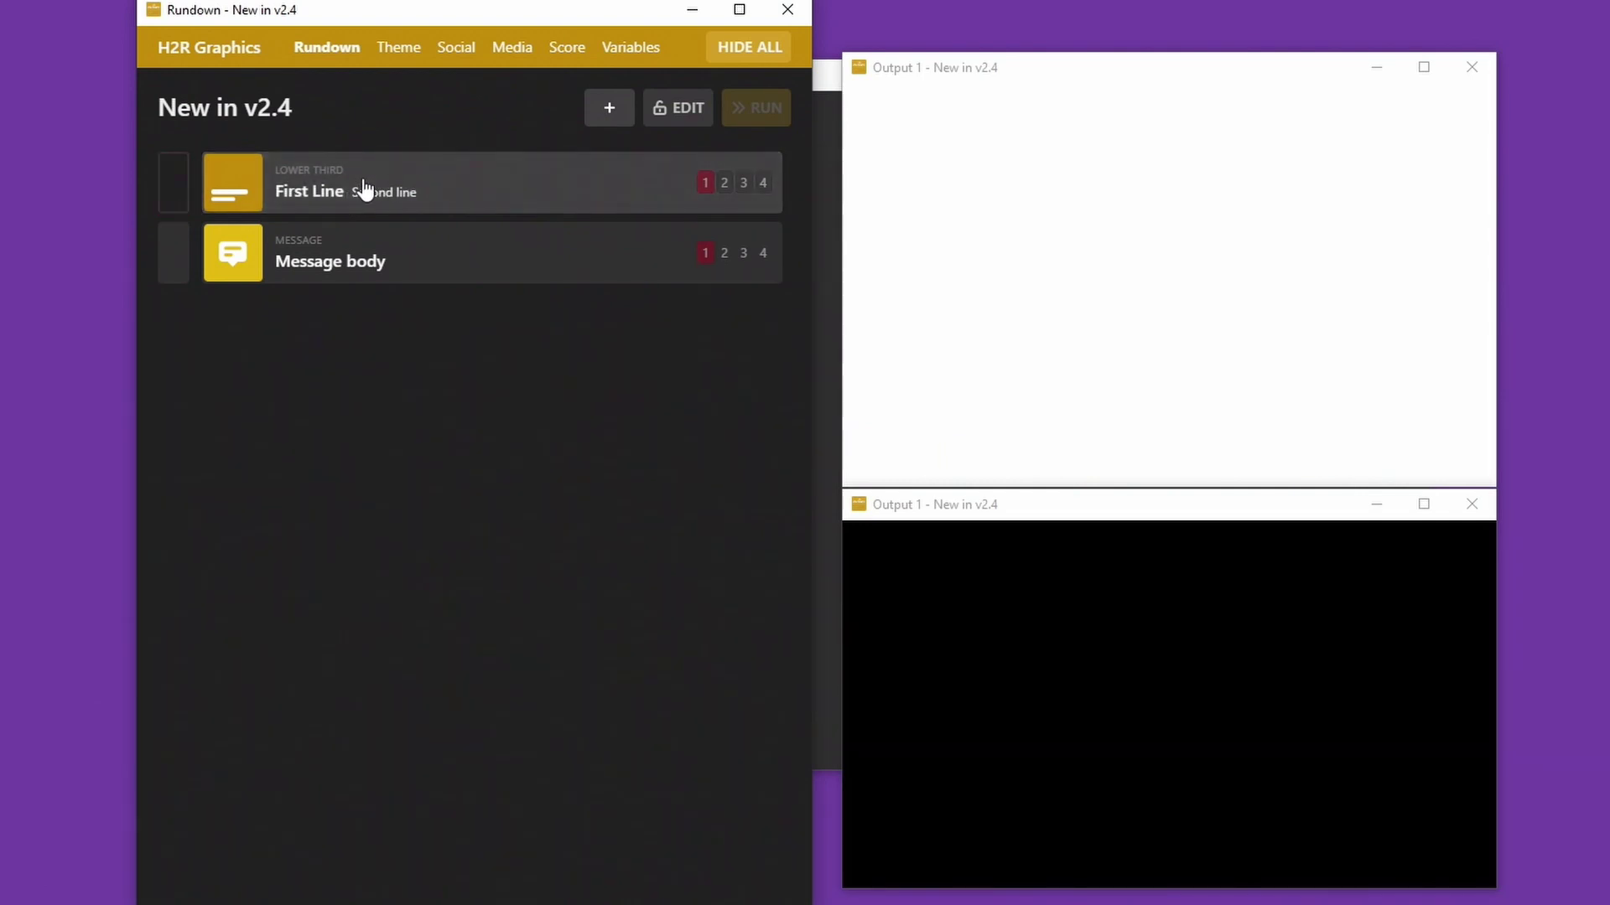
click(363, 189)
Put the Message body graphic on air, toggling it once, and reposition the fill window
click(388, 267)
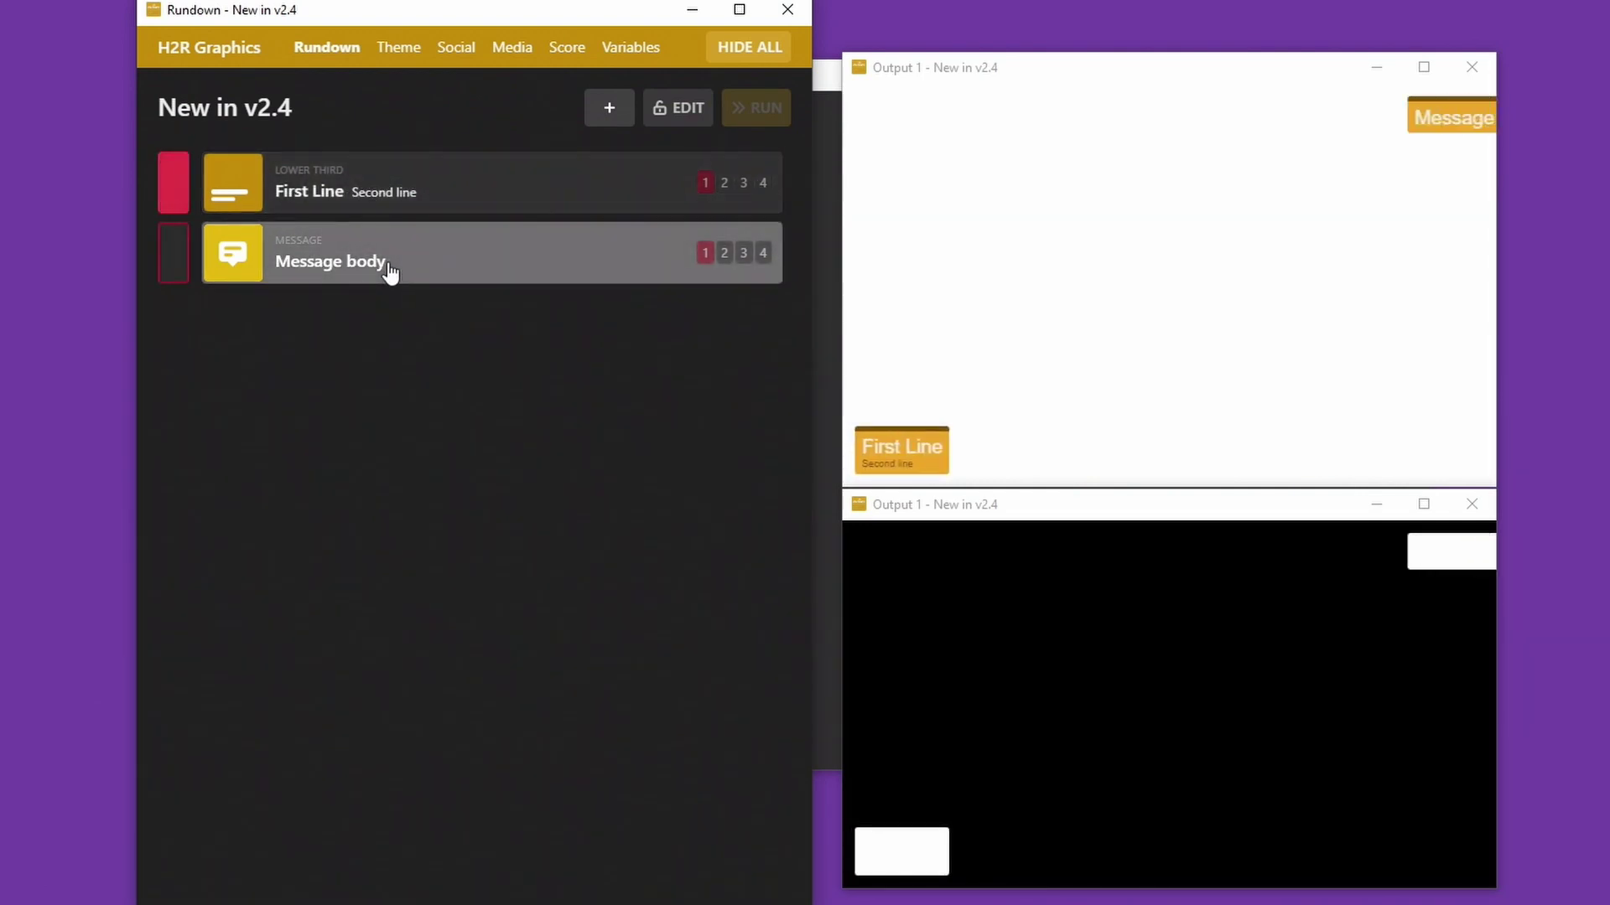
click(389, 267)
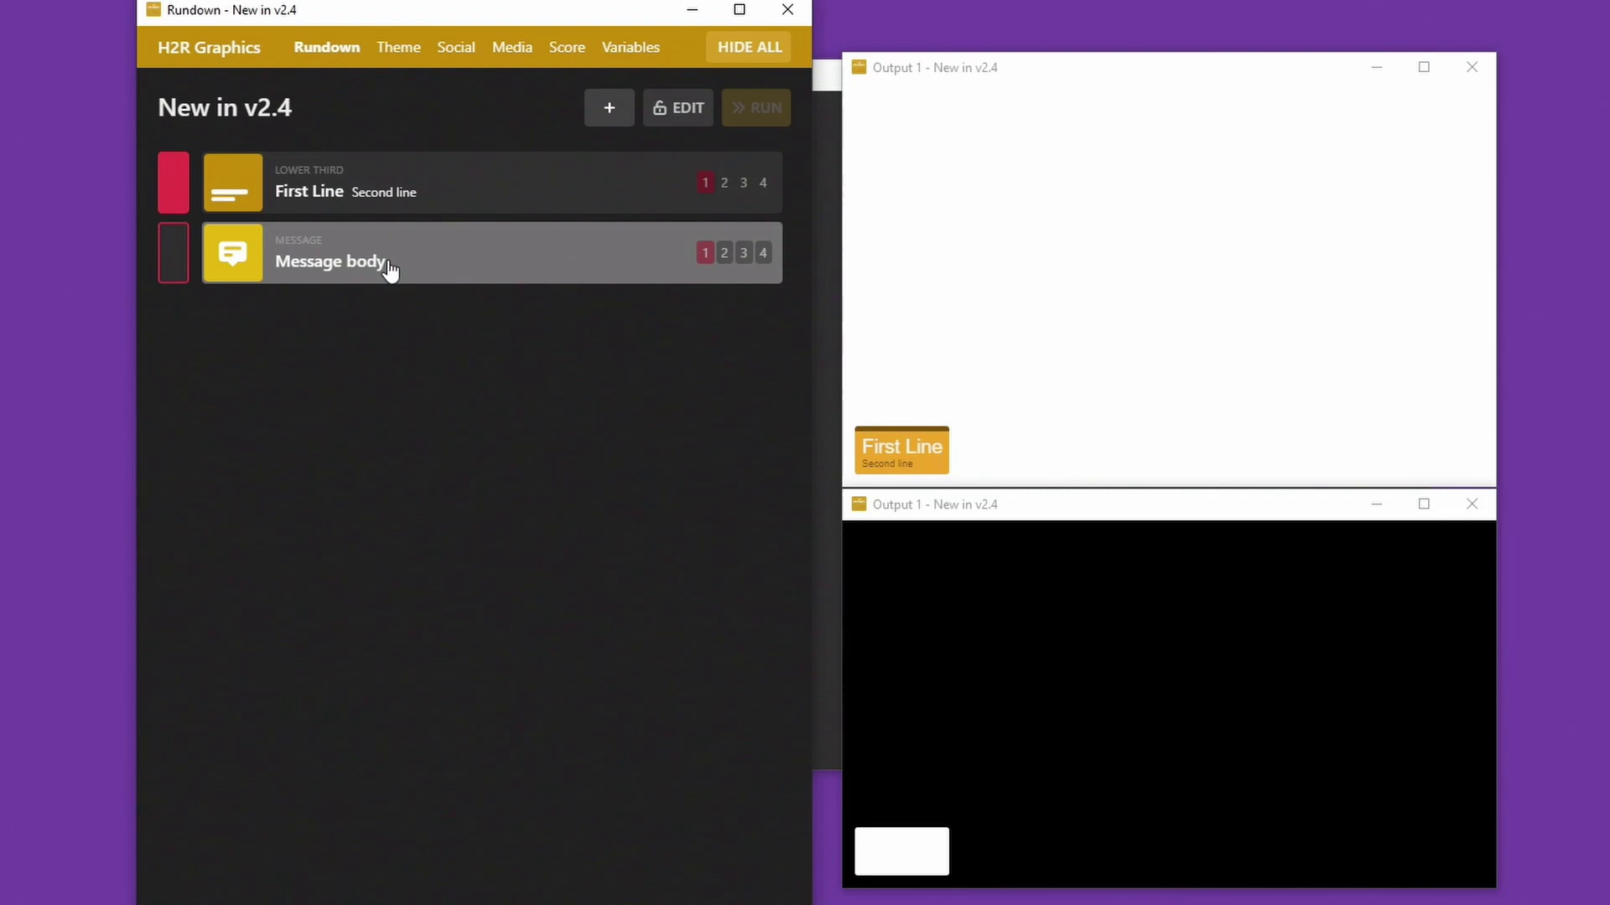
click(426, 267)
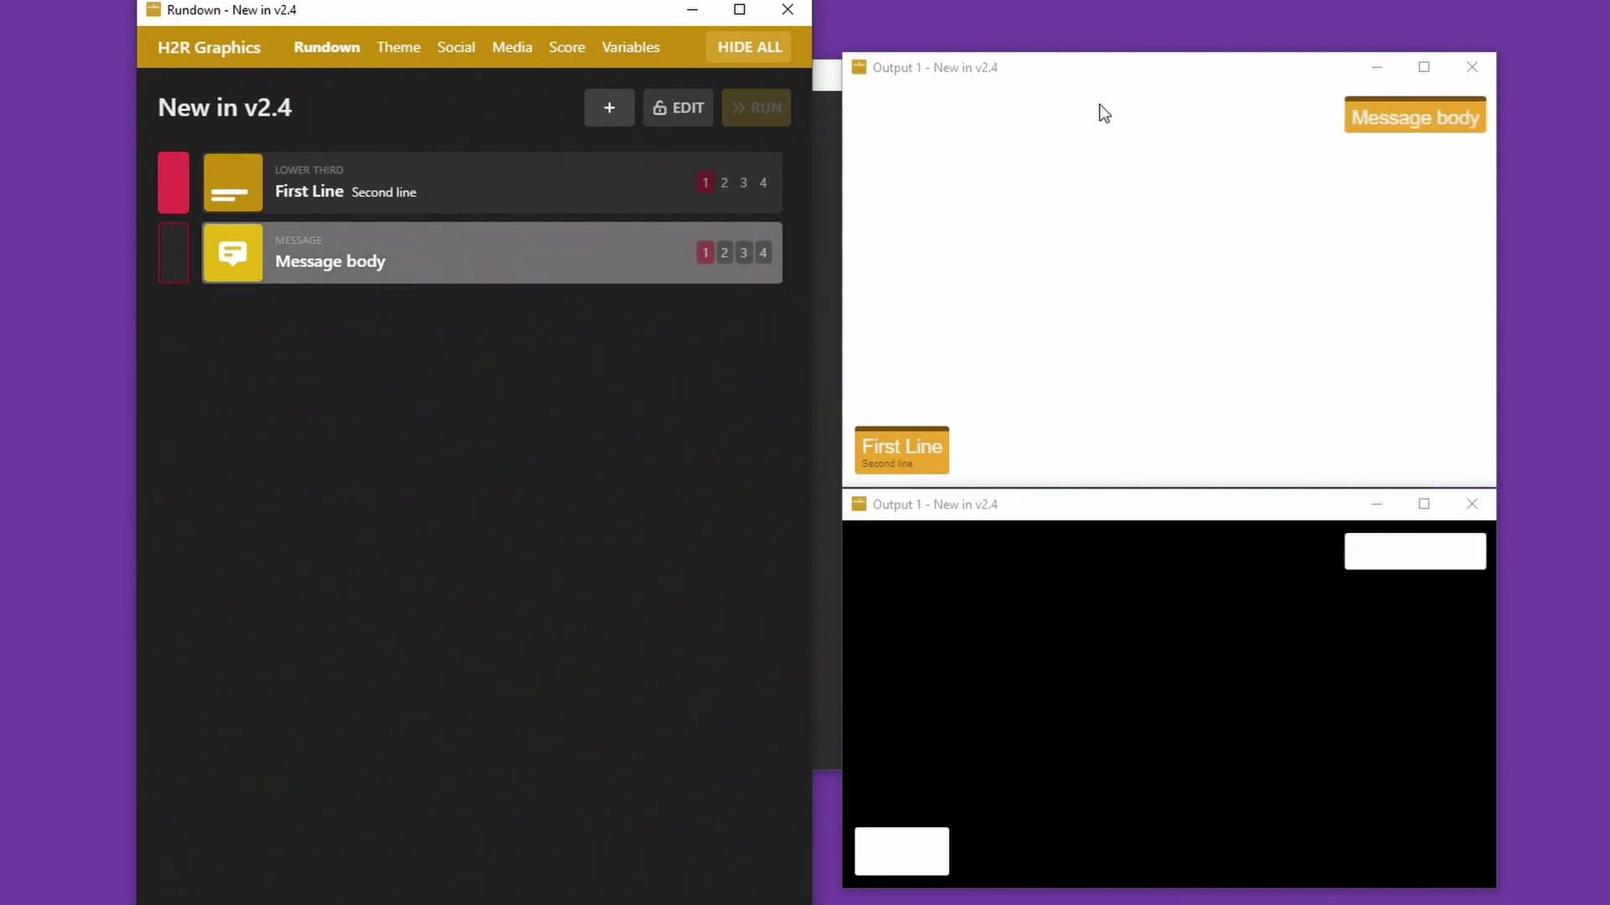
drag(1080, 80, 1051, 64)
mouse_move(1042, 508)
mouse_down()
mouse_move(1175, 537)
mouse_move(981, 510)
mouse_move(1018, 503)
mouse_up()
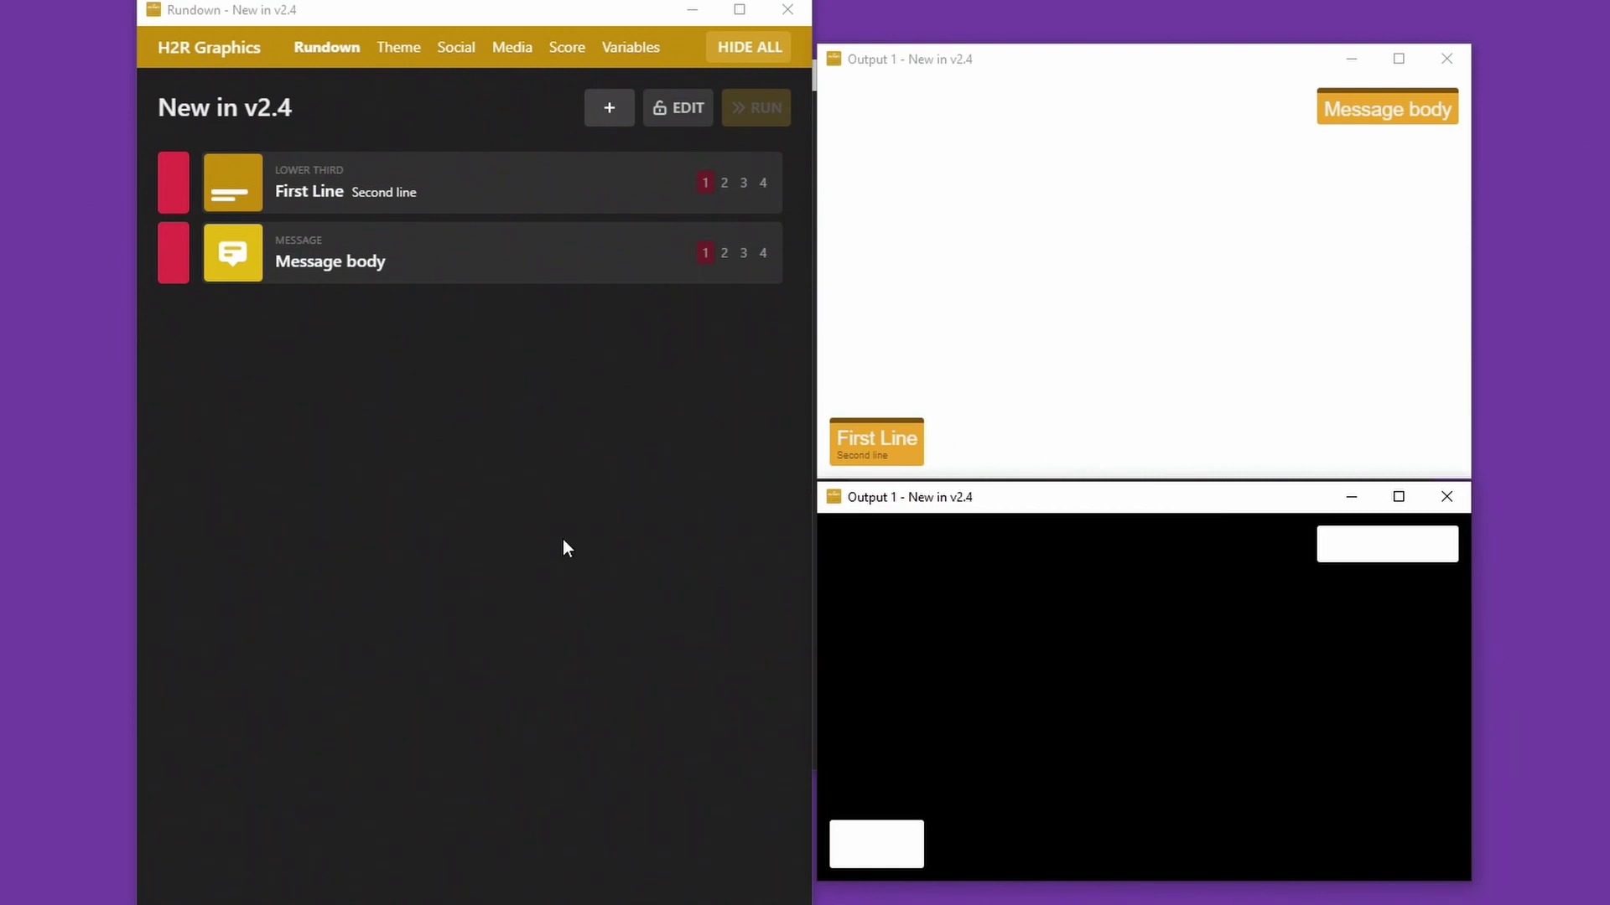
Toggle the First Line lower third off and on twice with the Slide transition
click(418, 187)
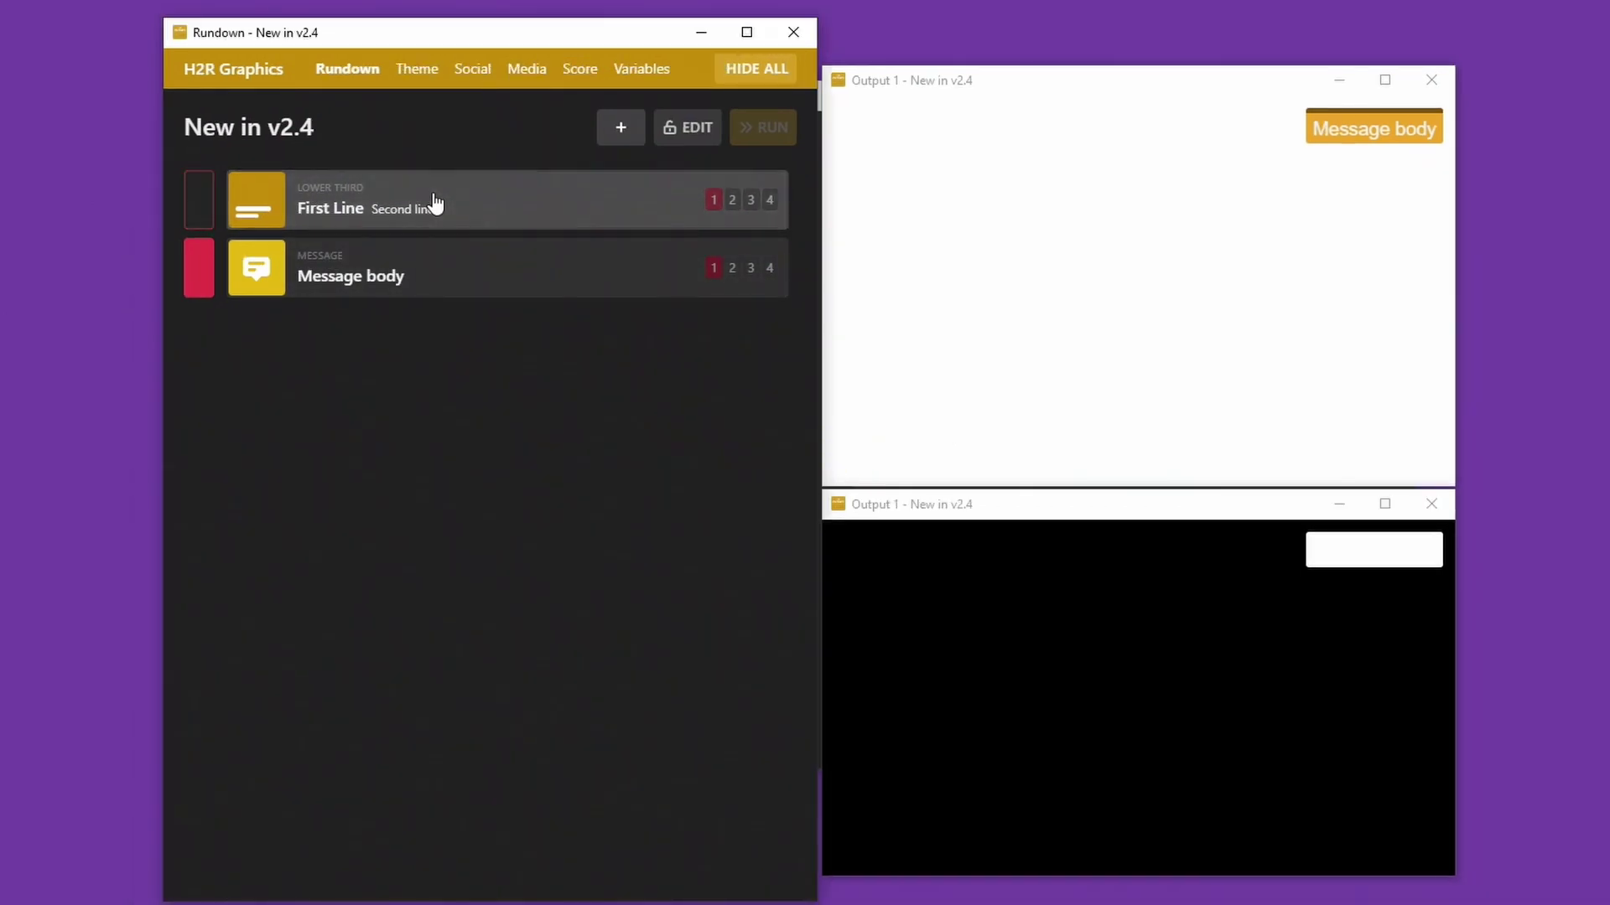
click(433, 215)
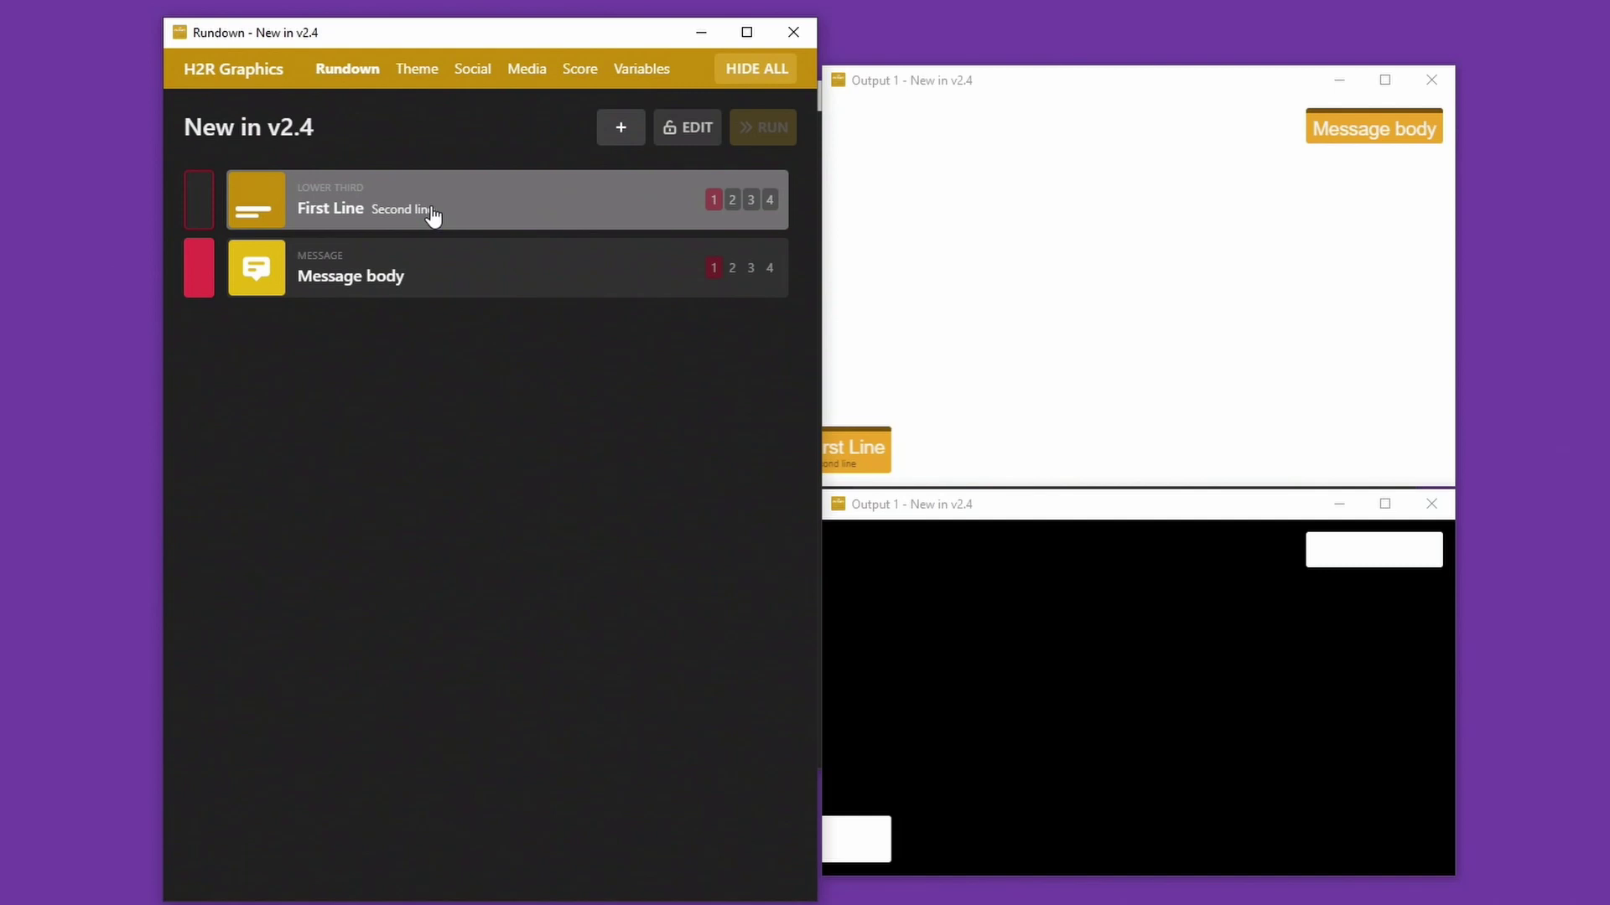
click(432, 216)
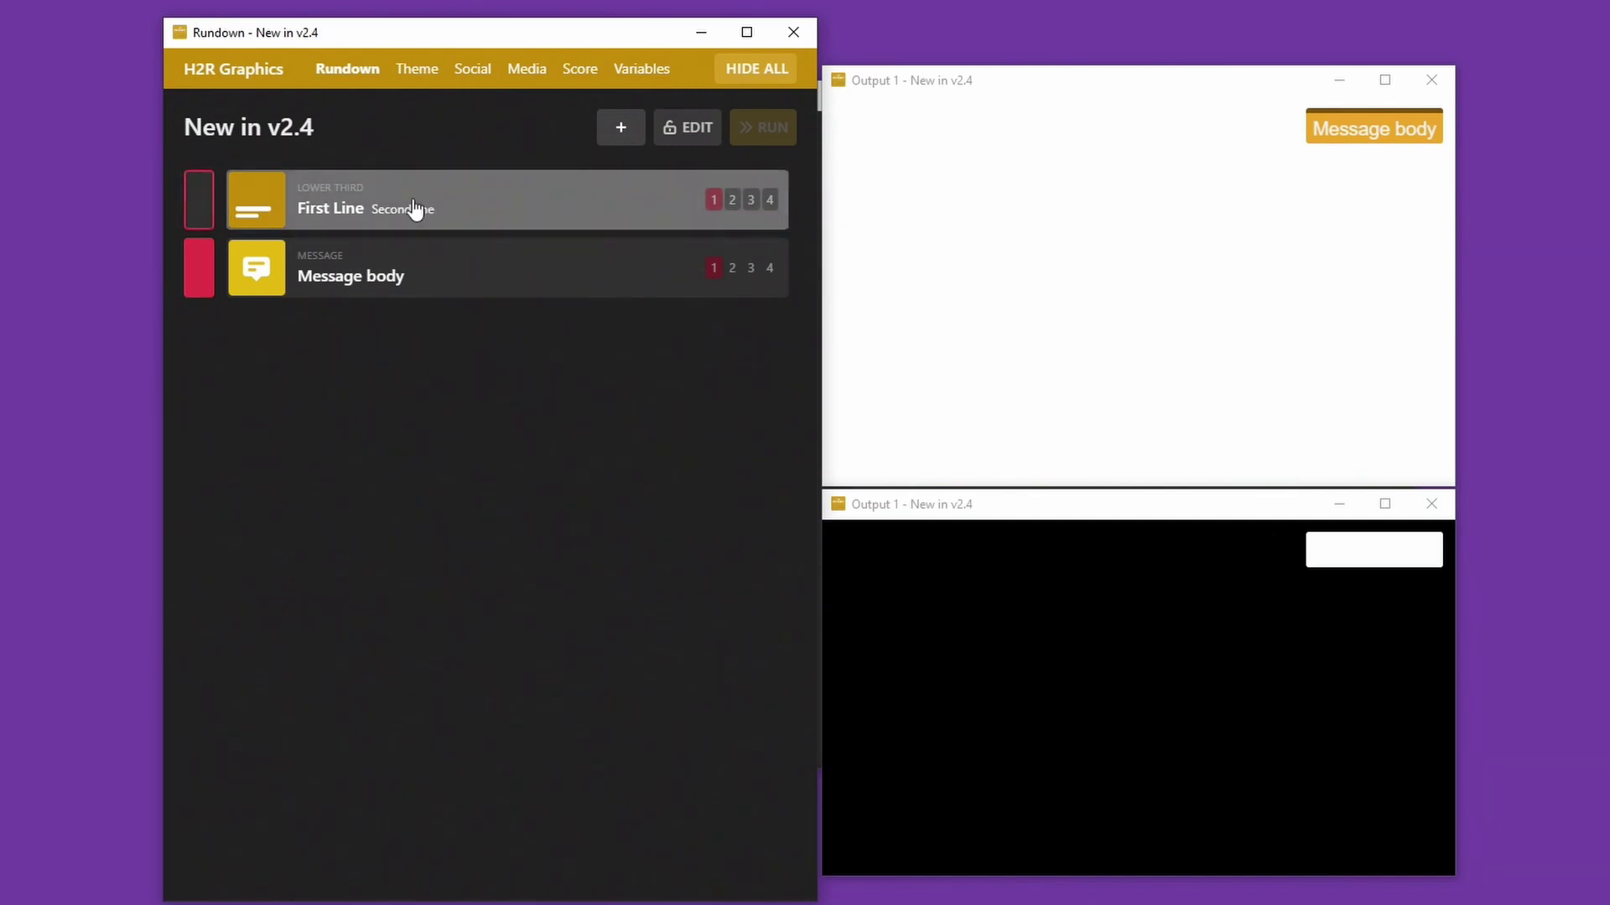
click(424, 205)
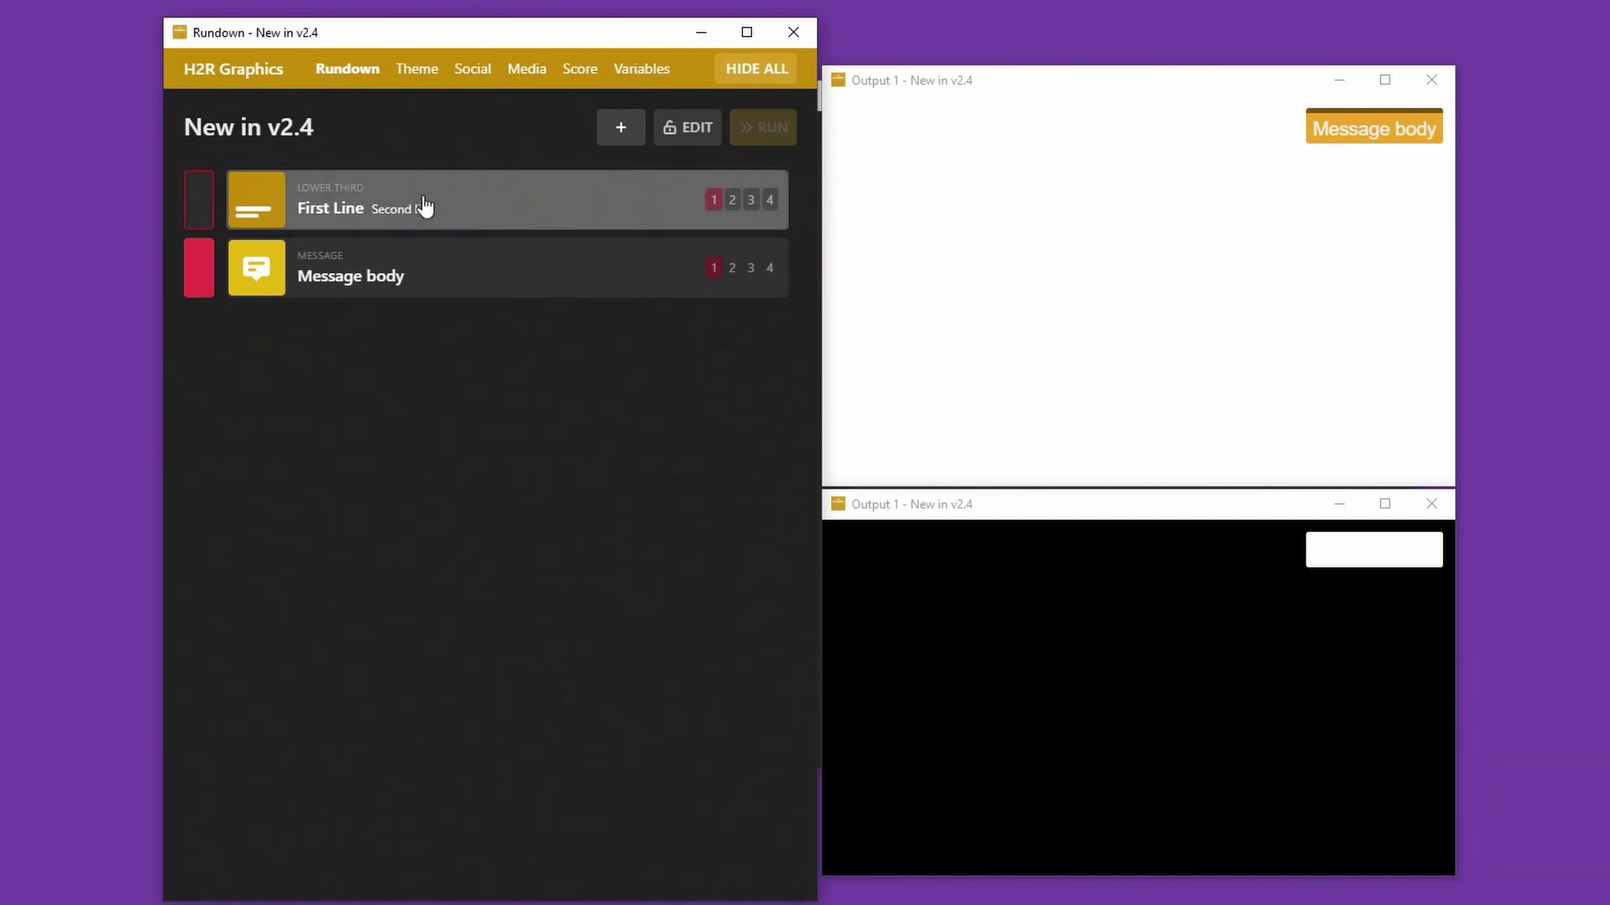
Change the H2R Orange theme's transition type from Slide to Fade
click(416, 68)
scroll(671, 587, down, 4)
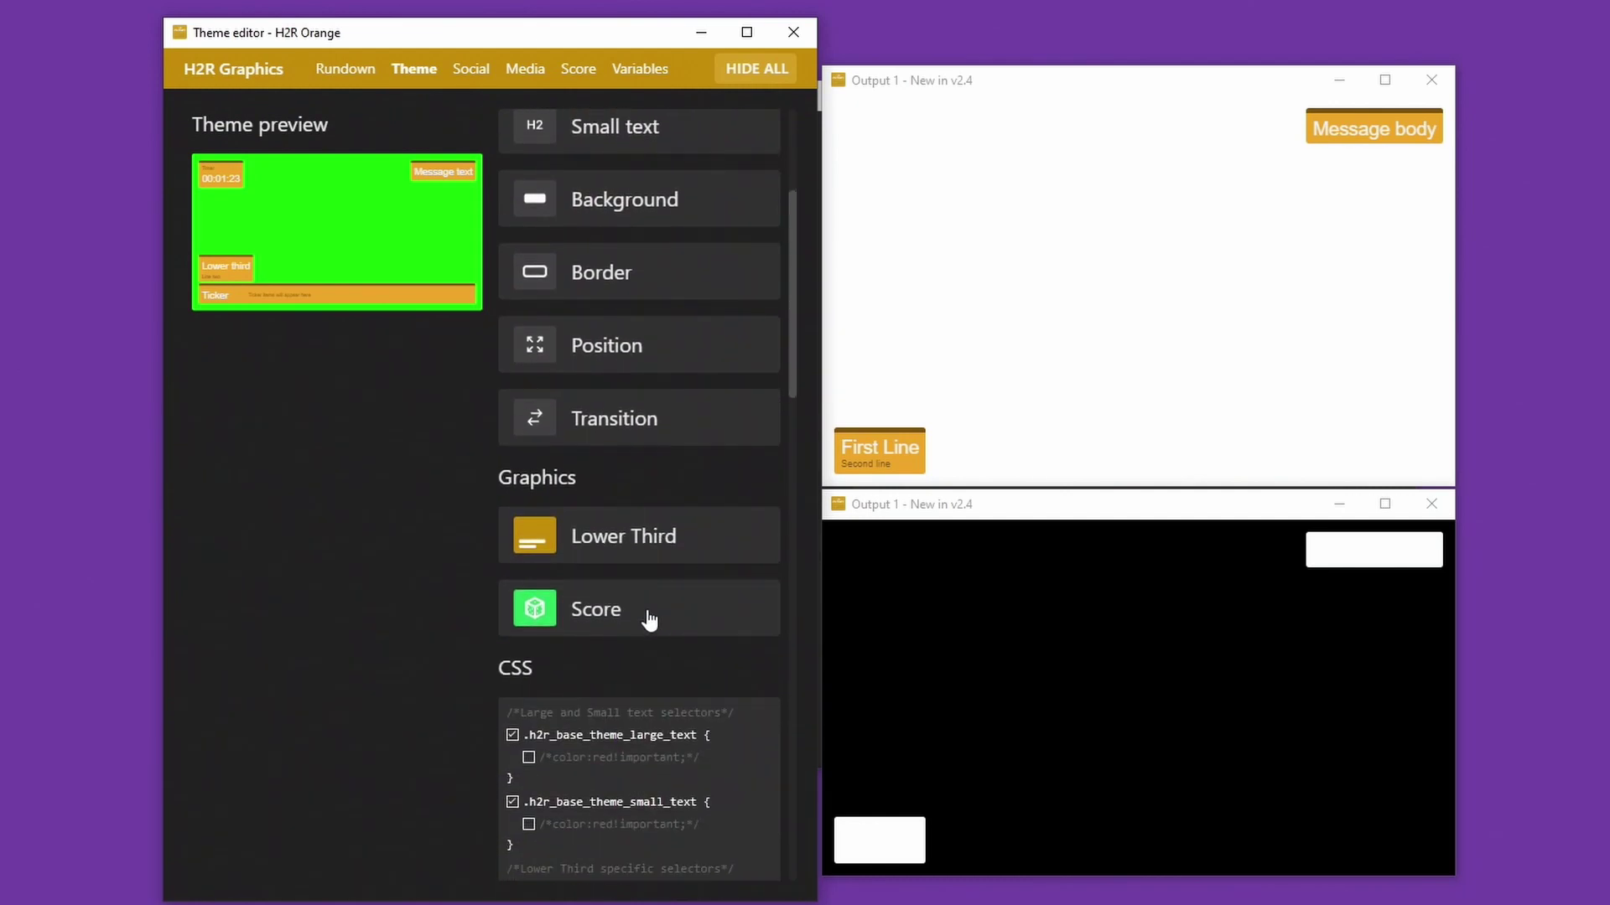
click(621, 436)
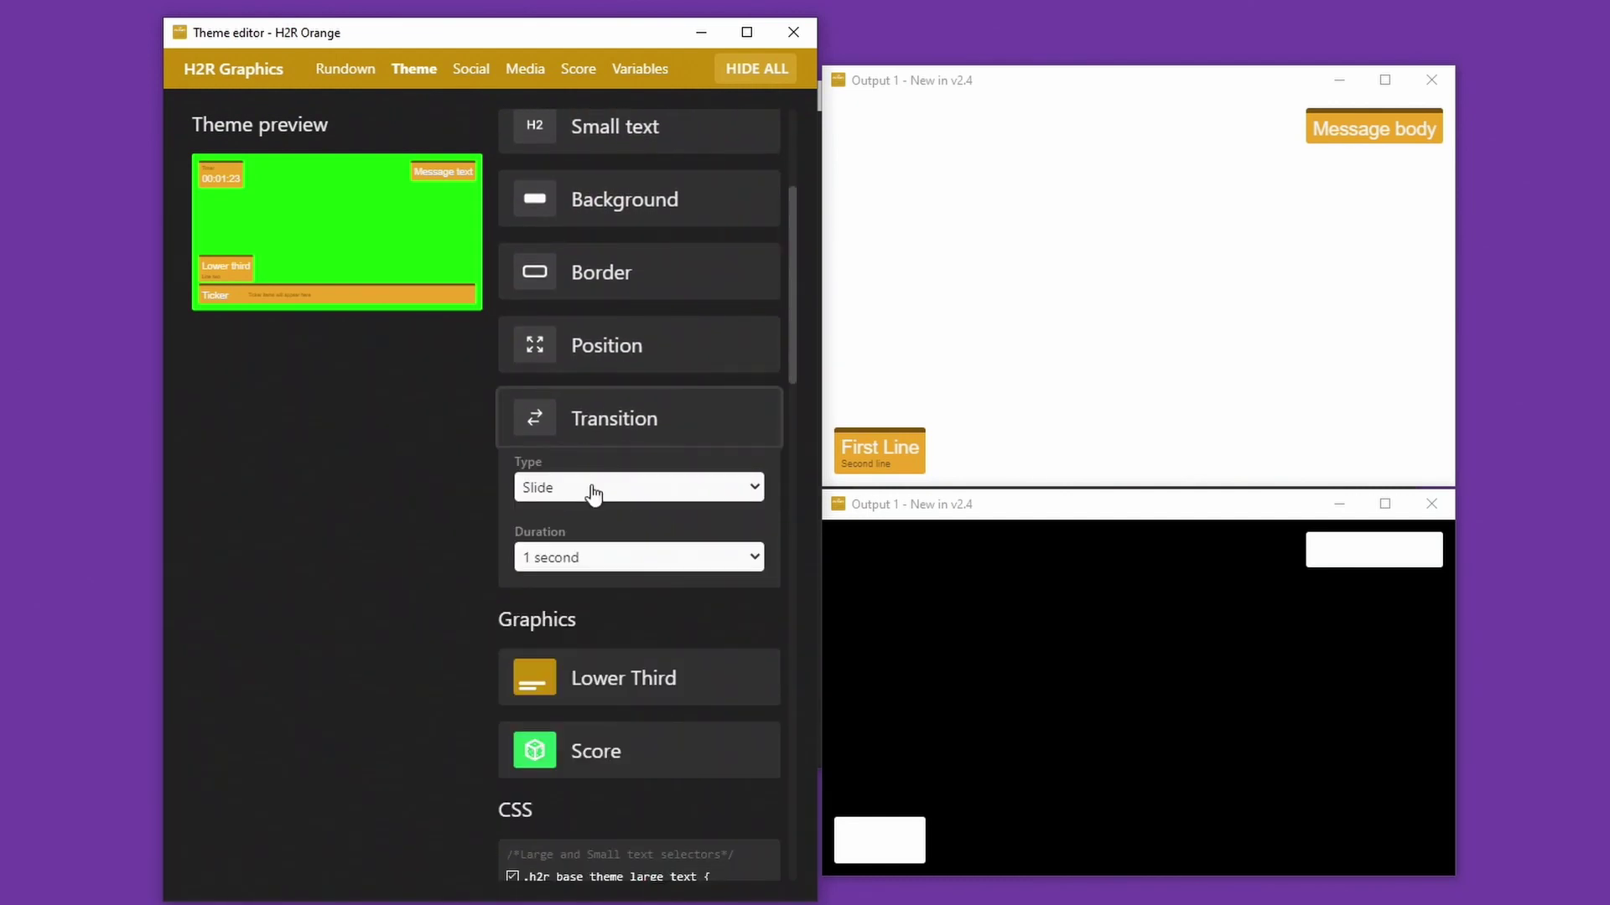
click(593, 492)
click(587, 555)
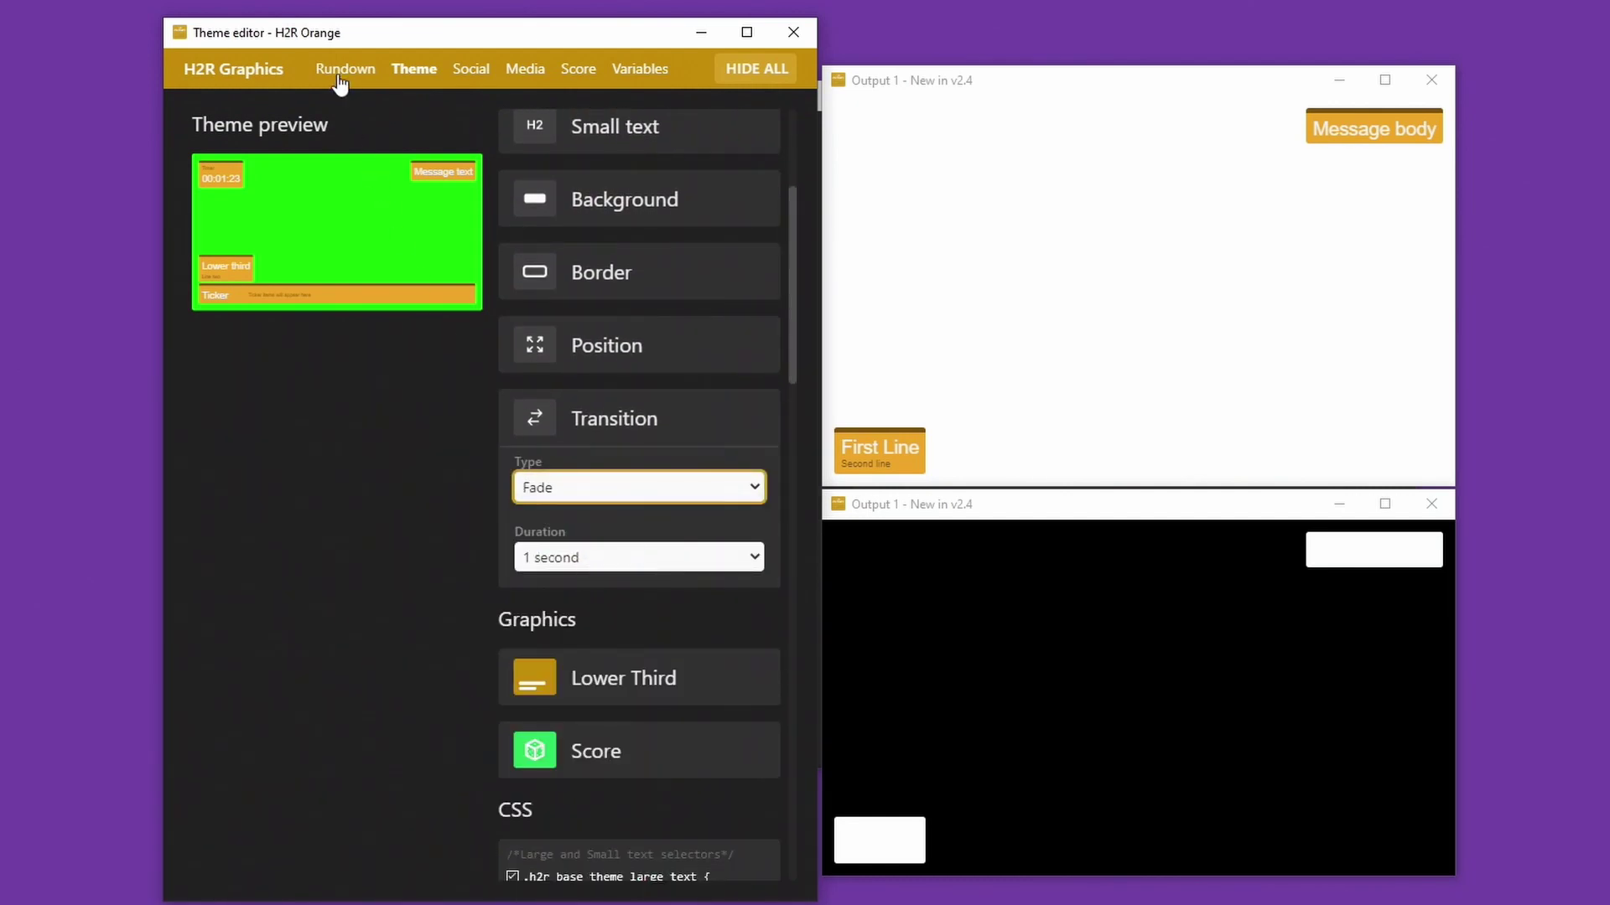
Take First Line off and back on air from the rundown to see the fade
click(339, 77)
click(395, 193)
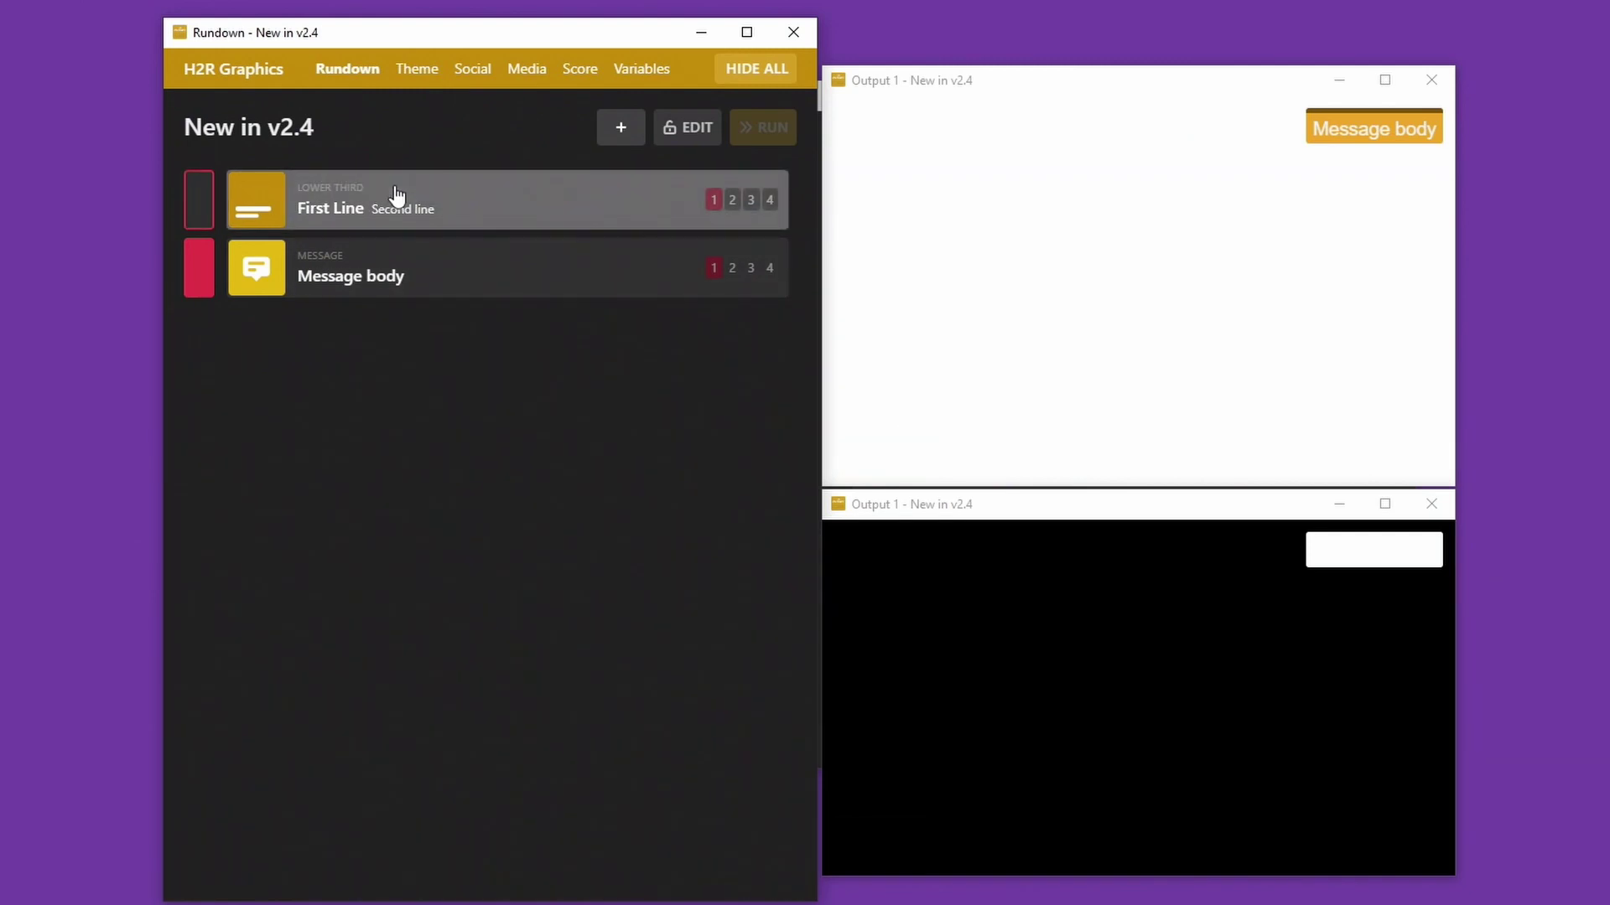
click(395, 195)
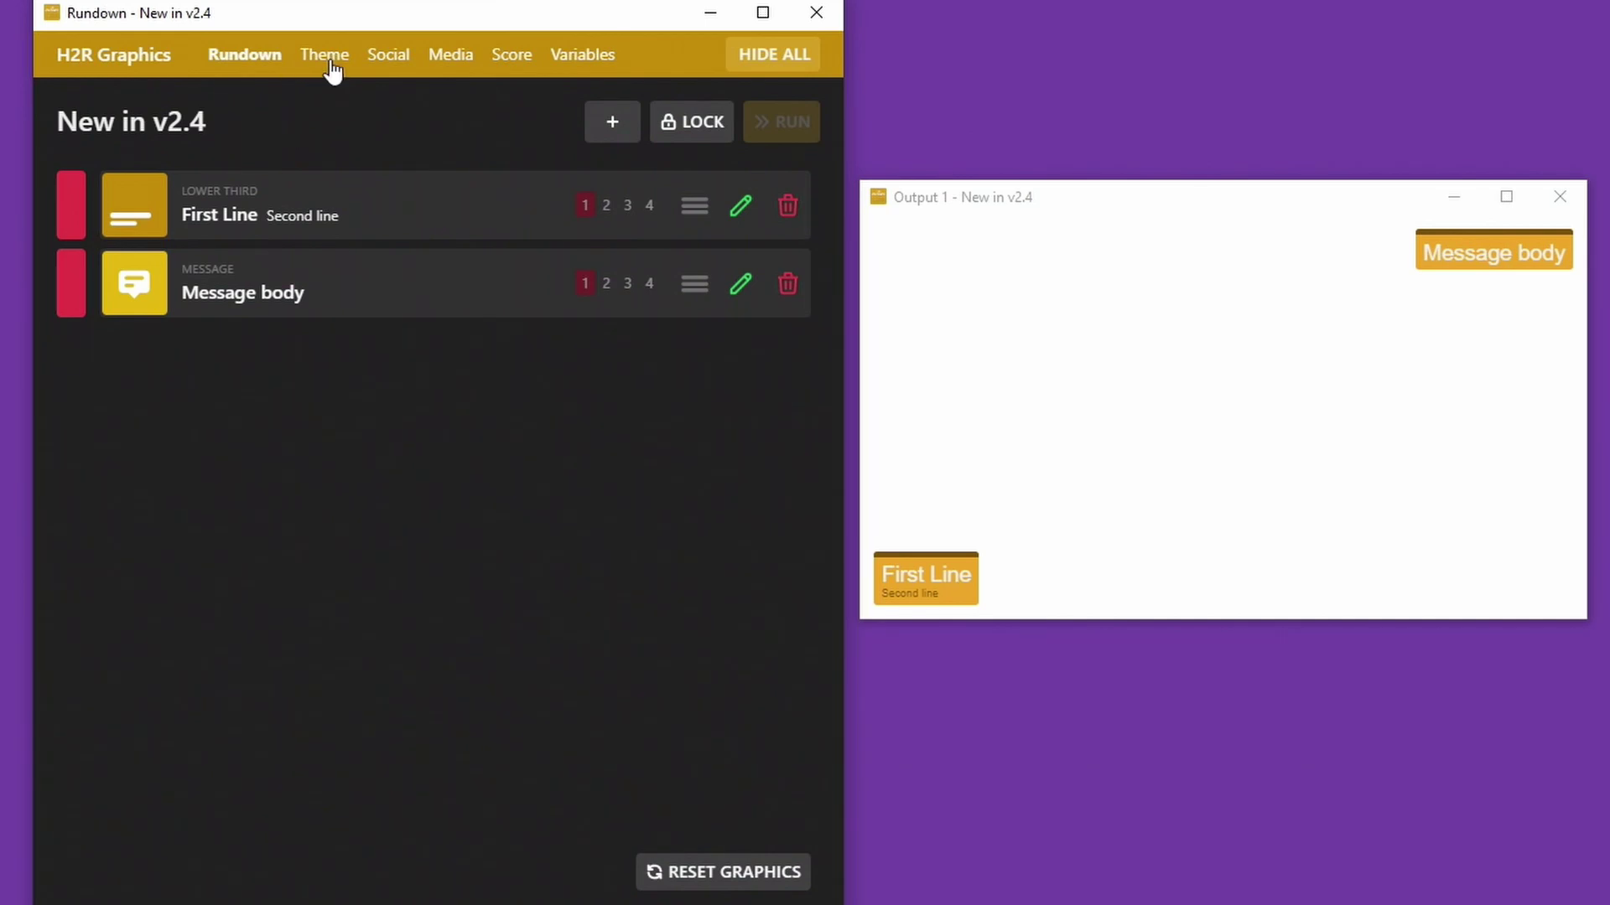
Scroll the H2R Orange theme to its CSS rules and toggle the small_text red colour rule on and off
click(330, 62)
scroll(664, 384, down, 3)
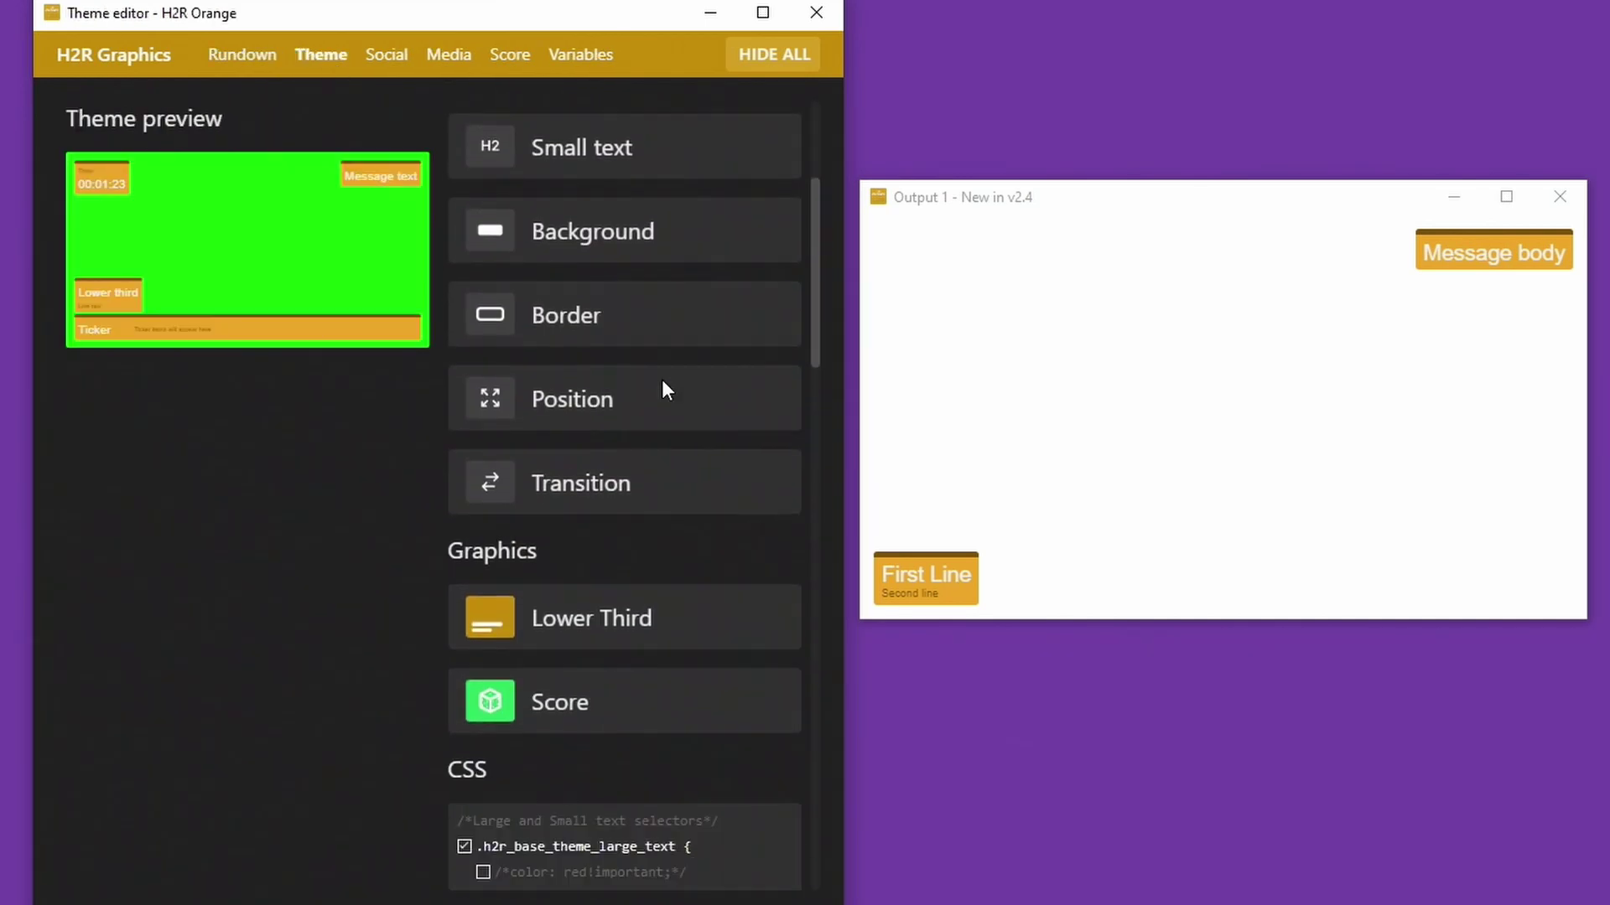
scroll(663, 384, down, 5)
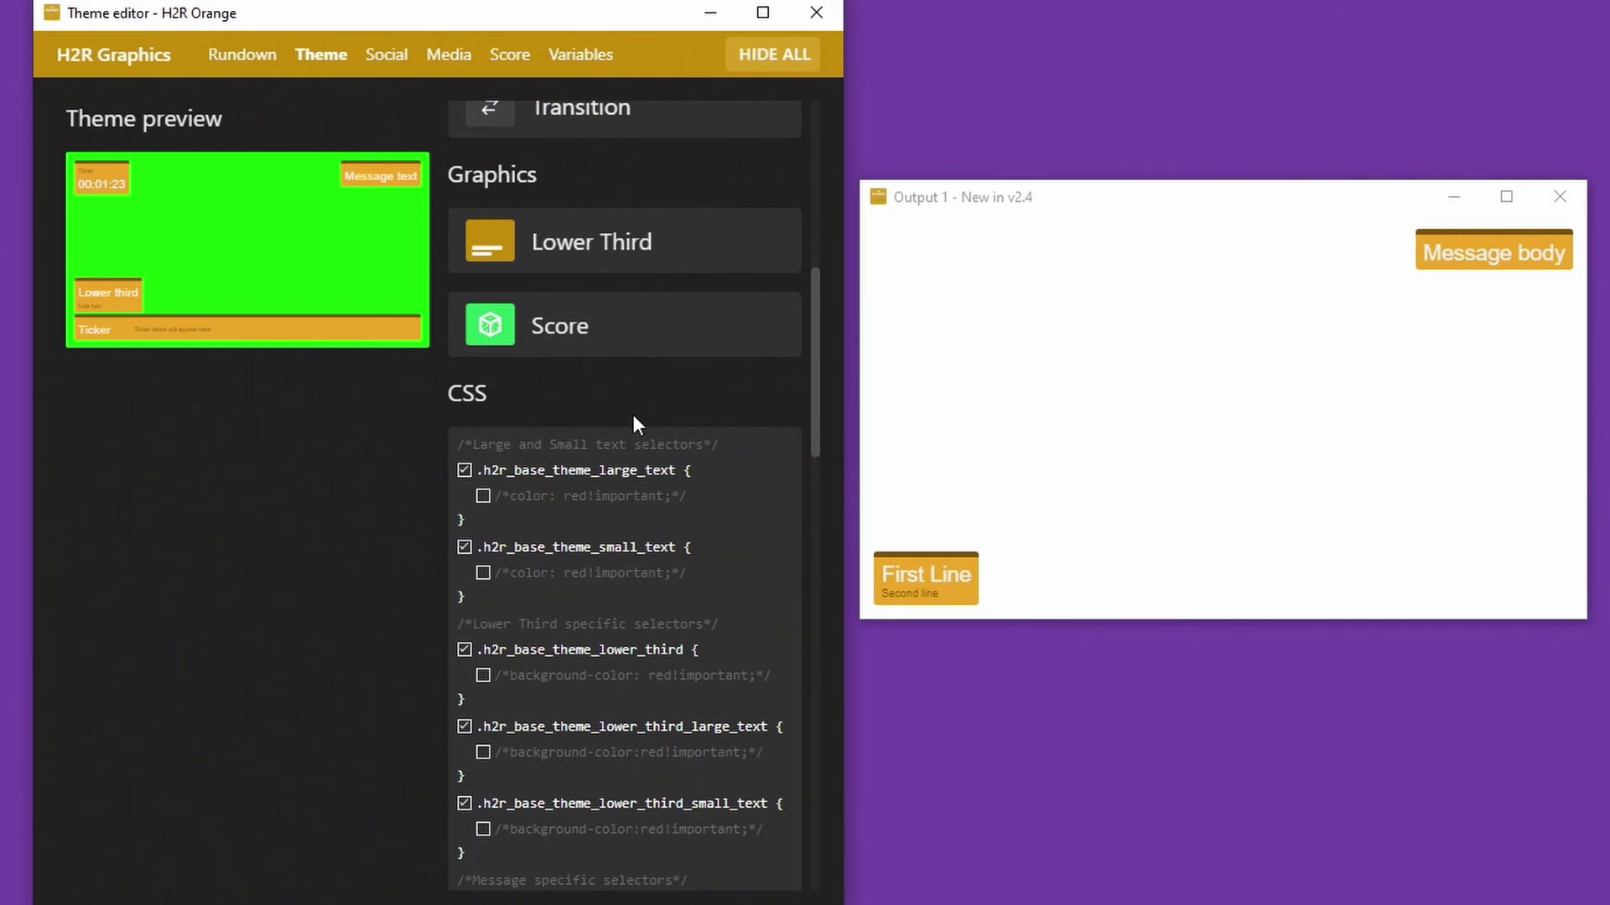
scroll(632, 414, down, 3)
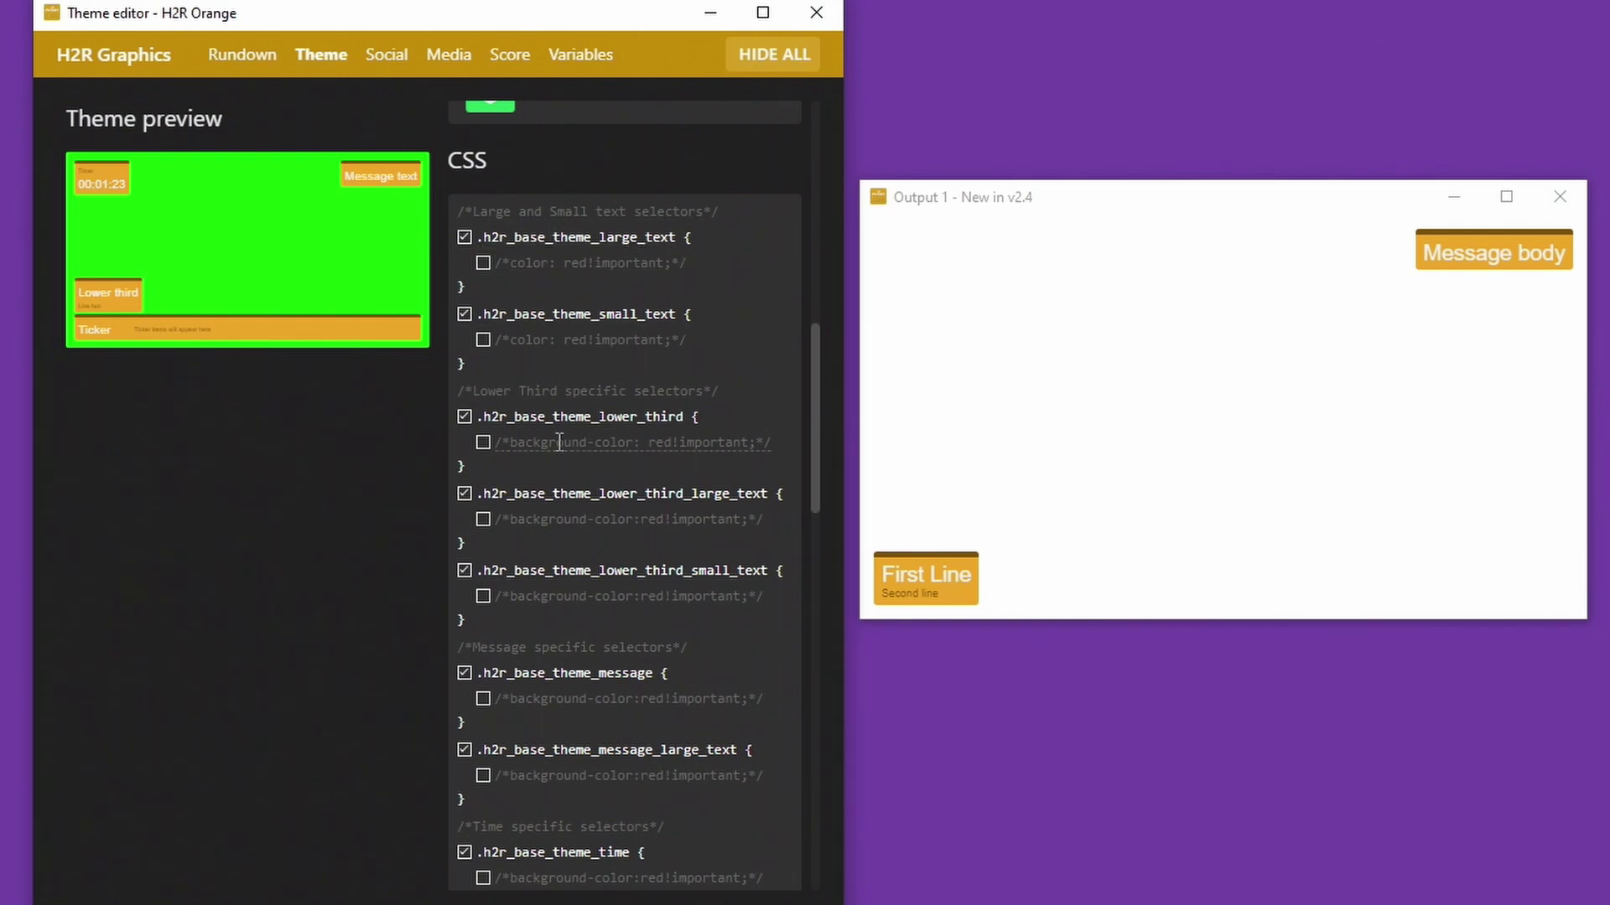
click(1149, 503)
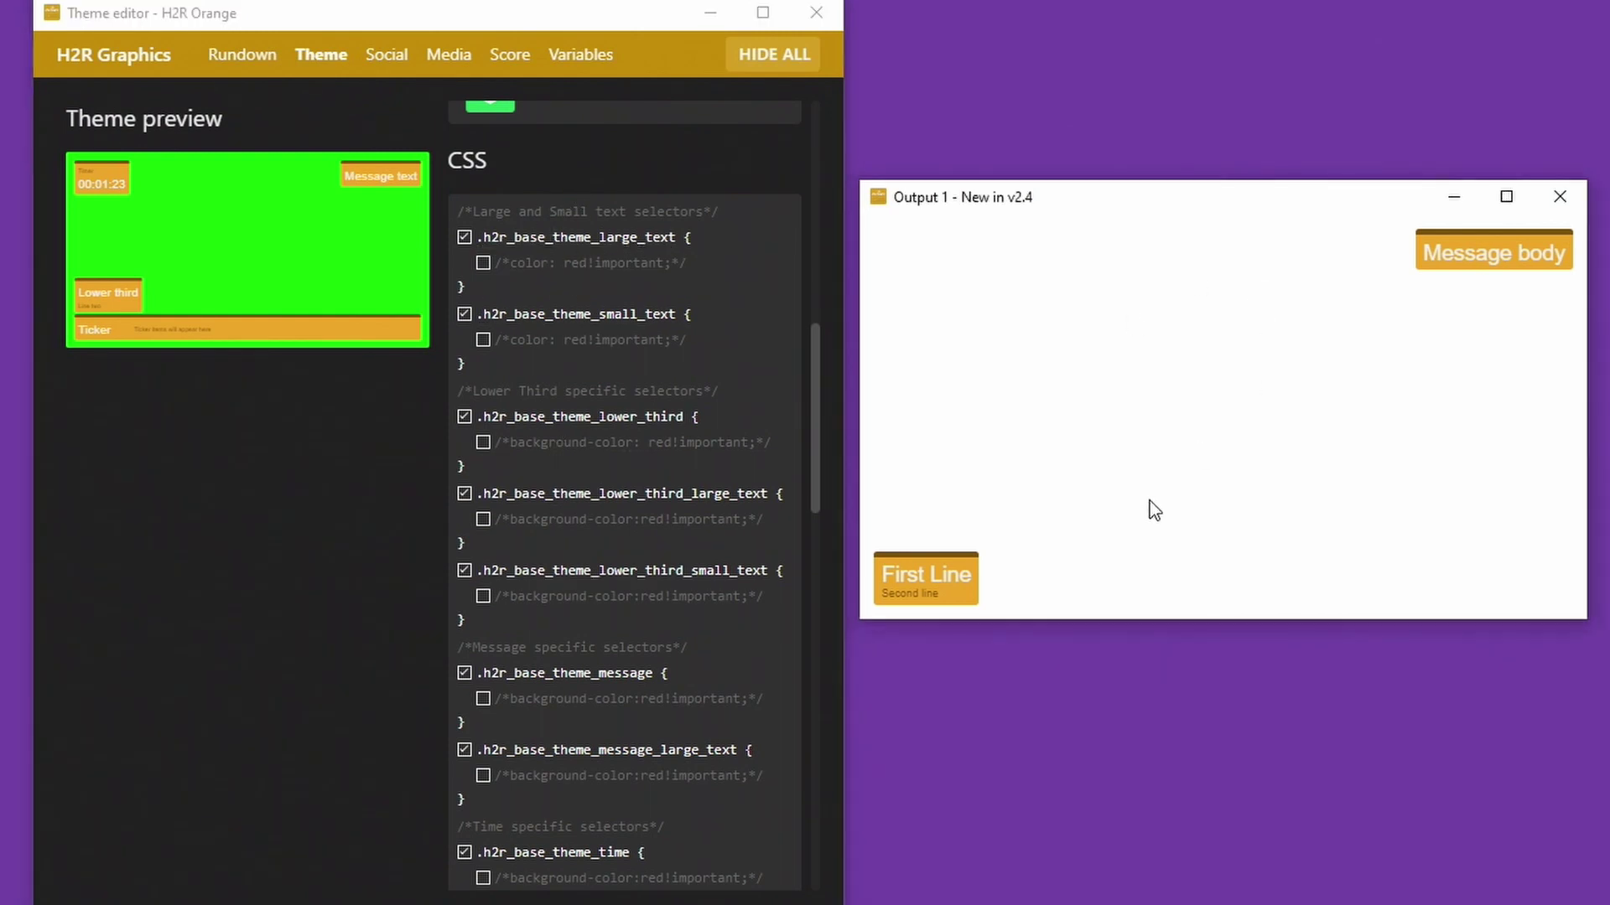
click(811, 381)
scroll(506, 411, down, 1)
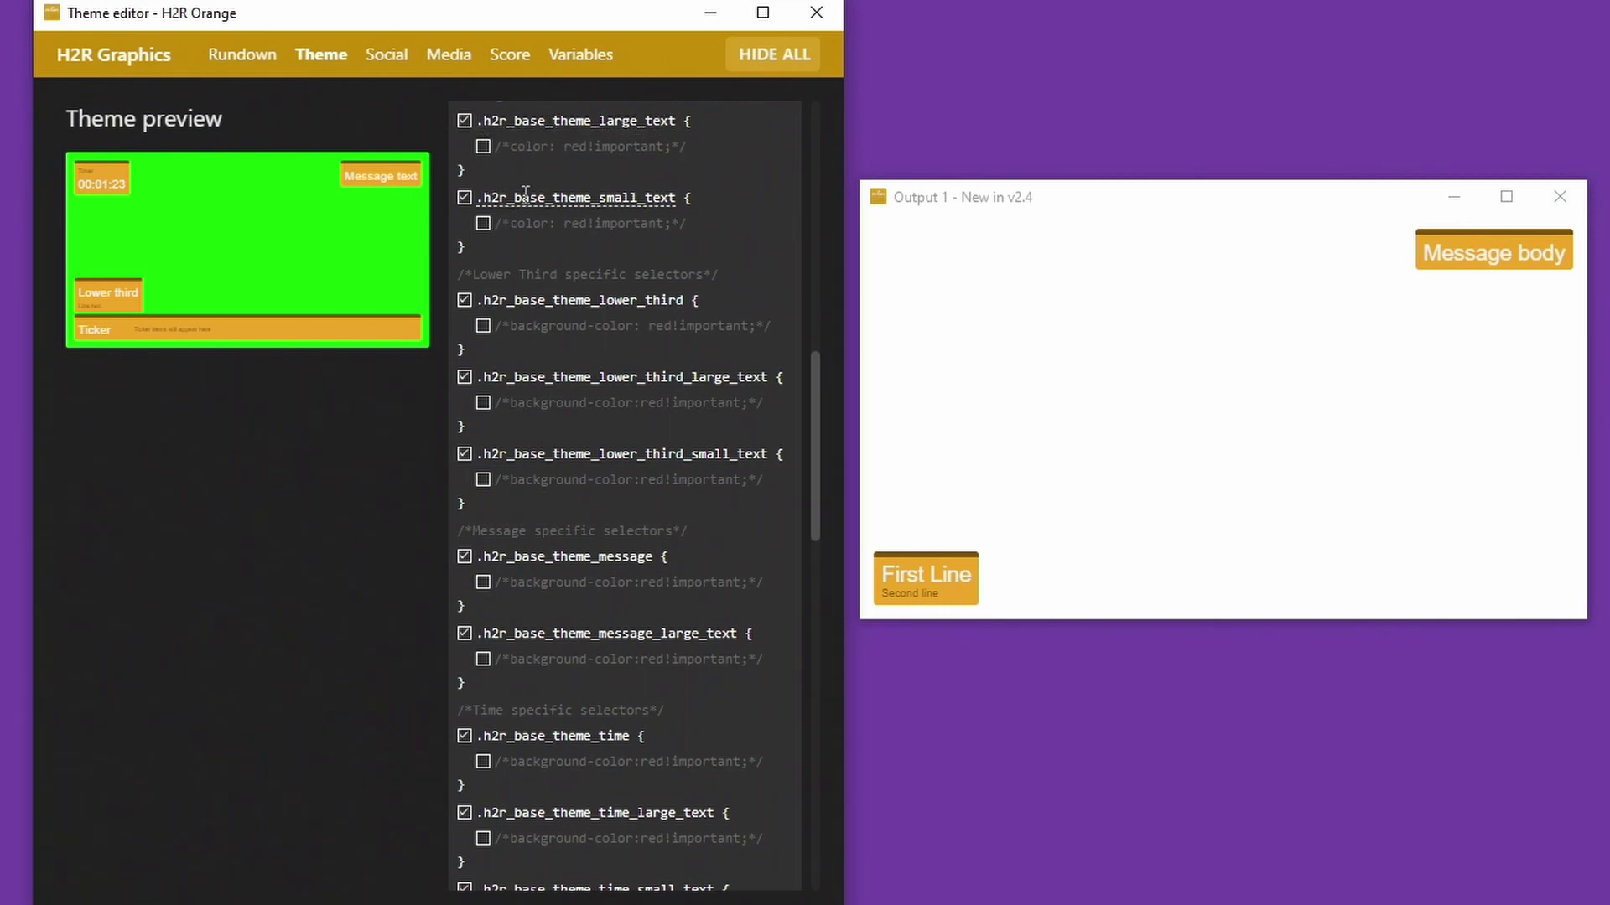
click(484, 224)
click(484, 224)
Try the lower_third red background rule, then switch it back off
double_click(481, 275)
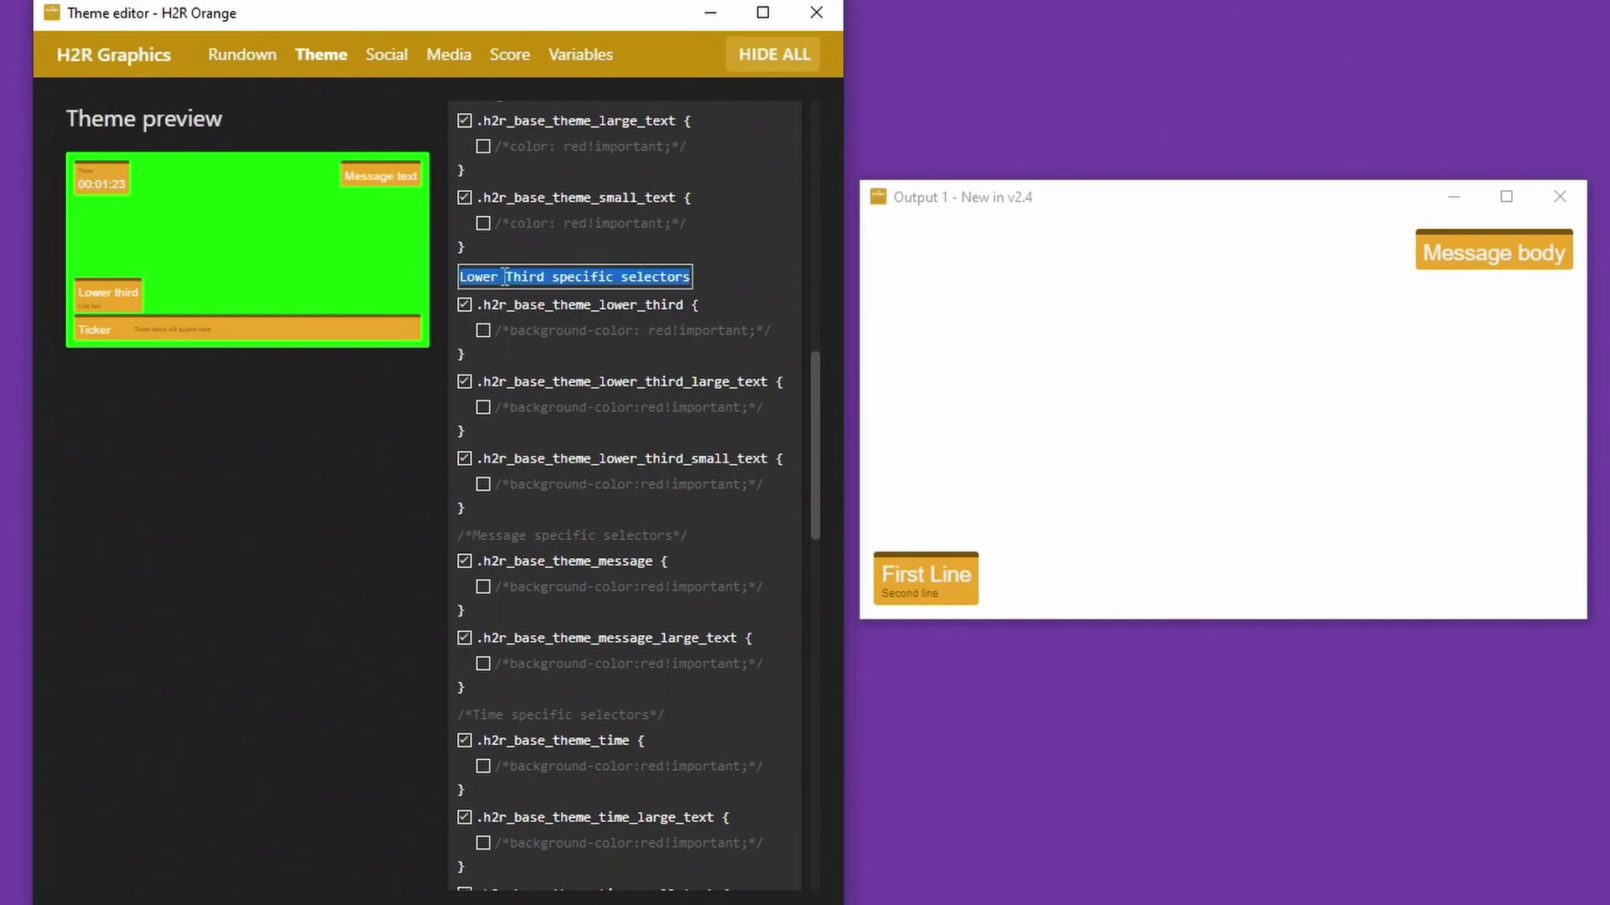
click(526, 336)
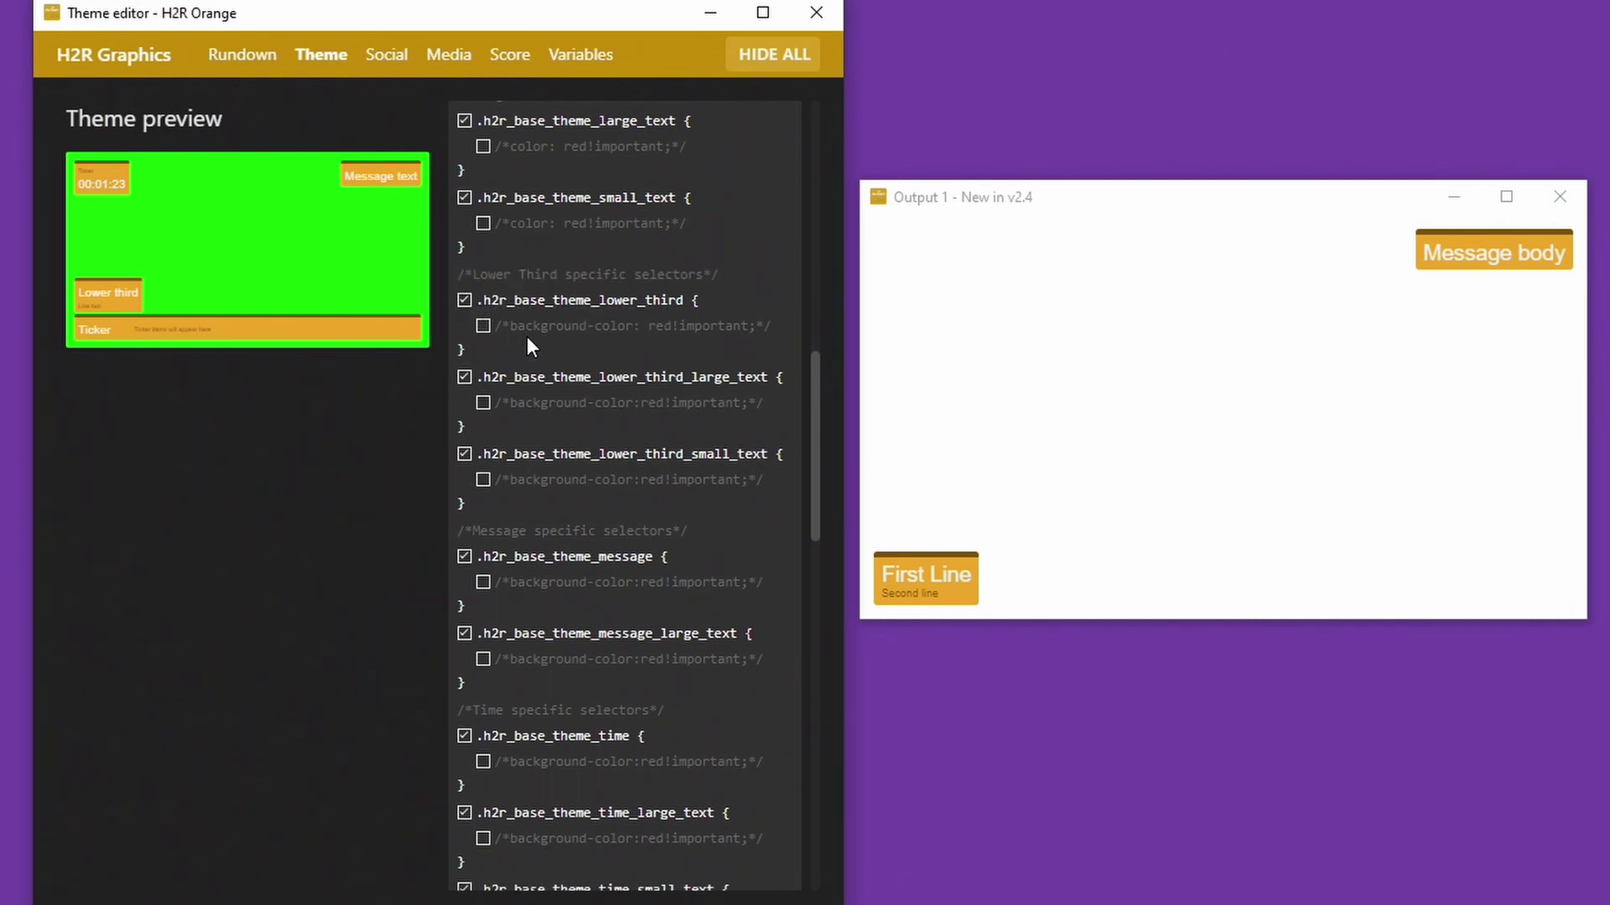
click(483, 326)
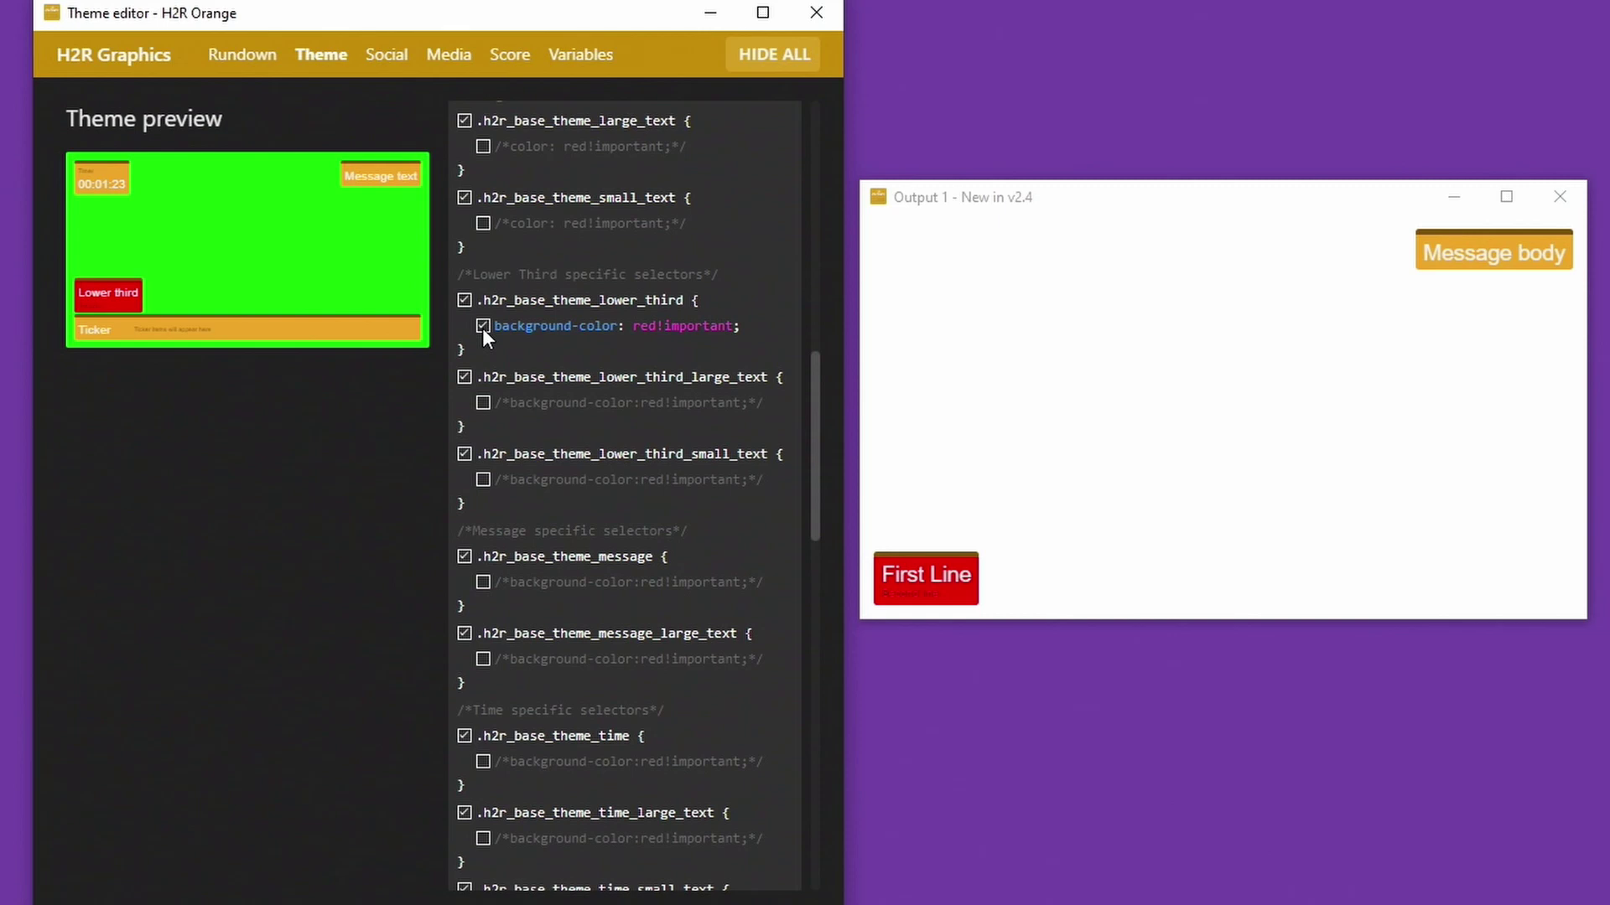
double_click(688, 328)
key(Return)
click(483, 326)
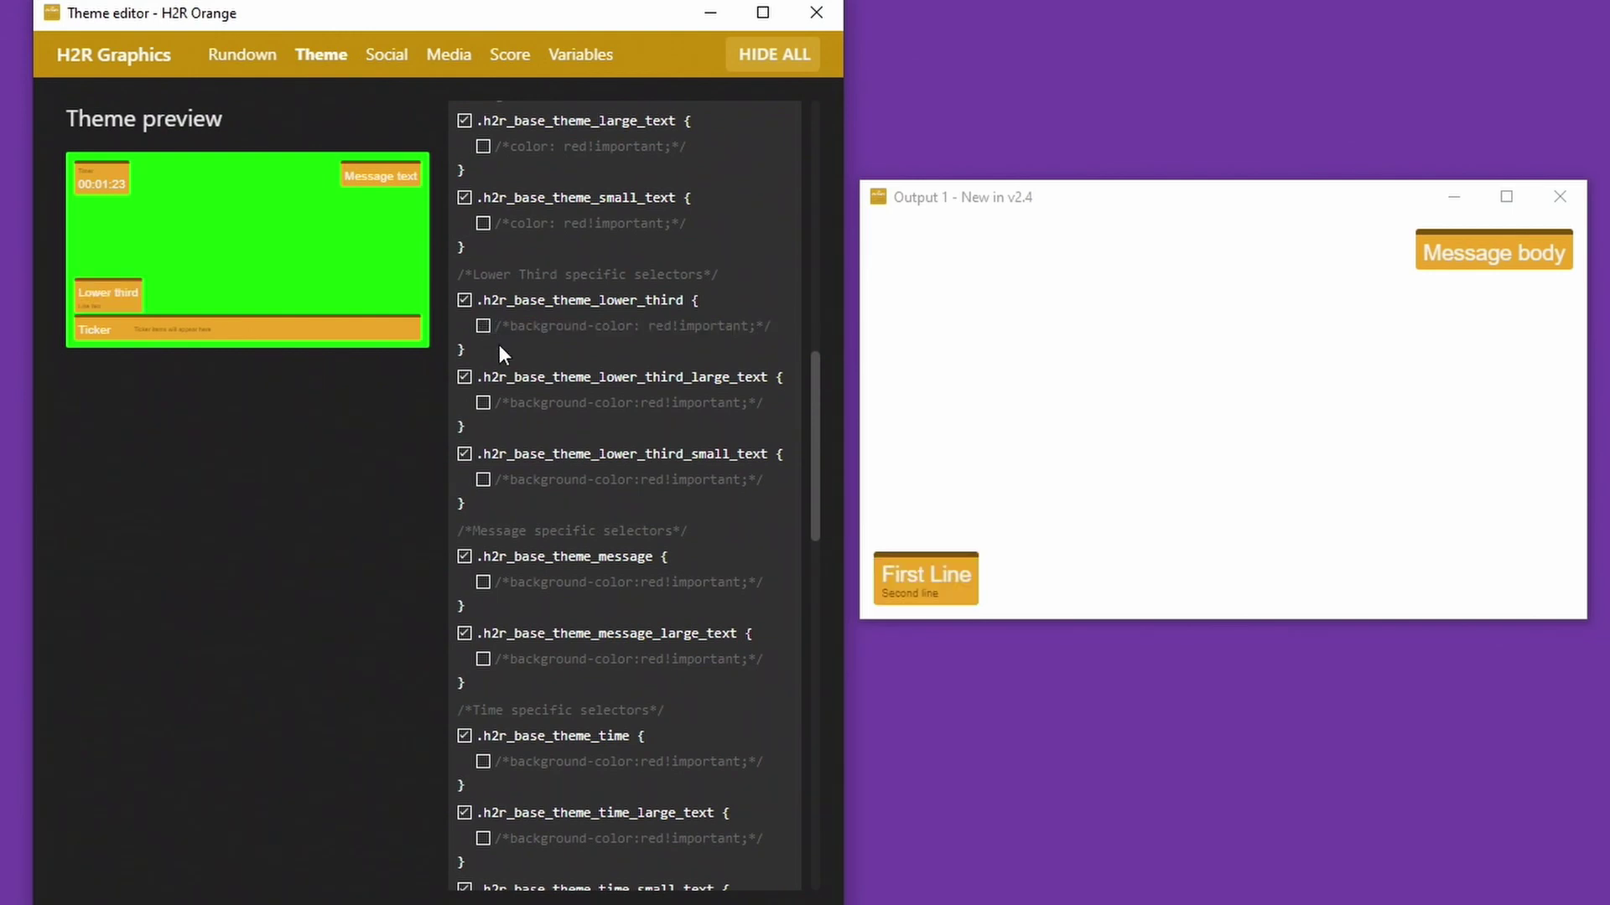
Enable red behind the First Line text and set the lower_third background to transparent
click(481, 401)
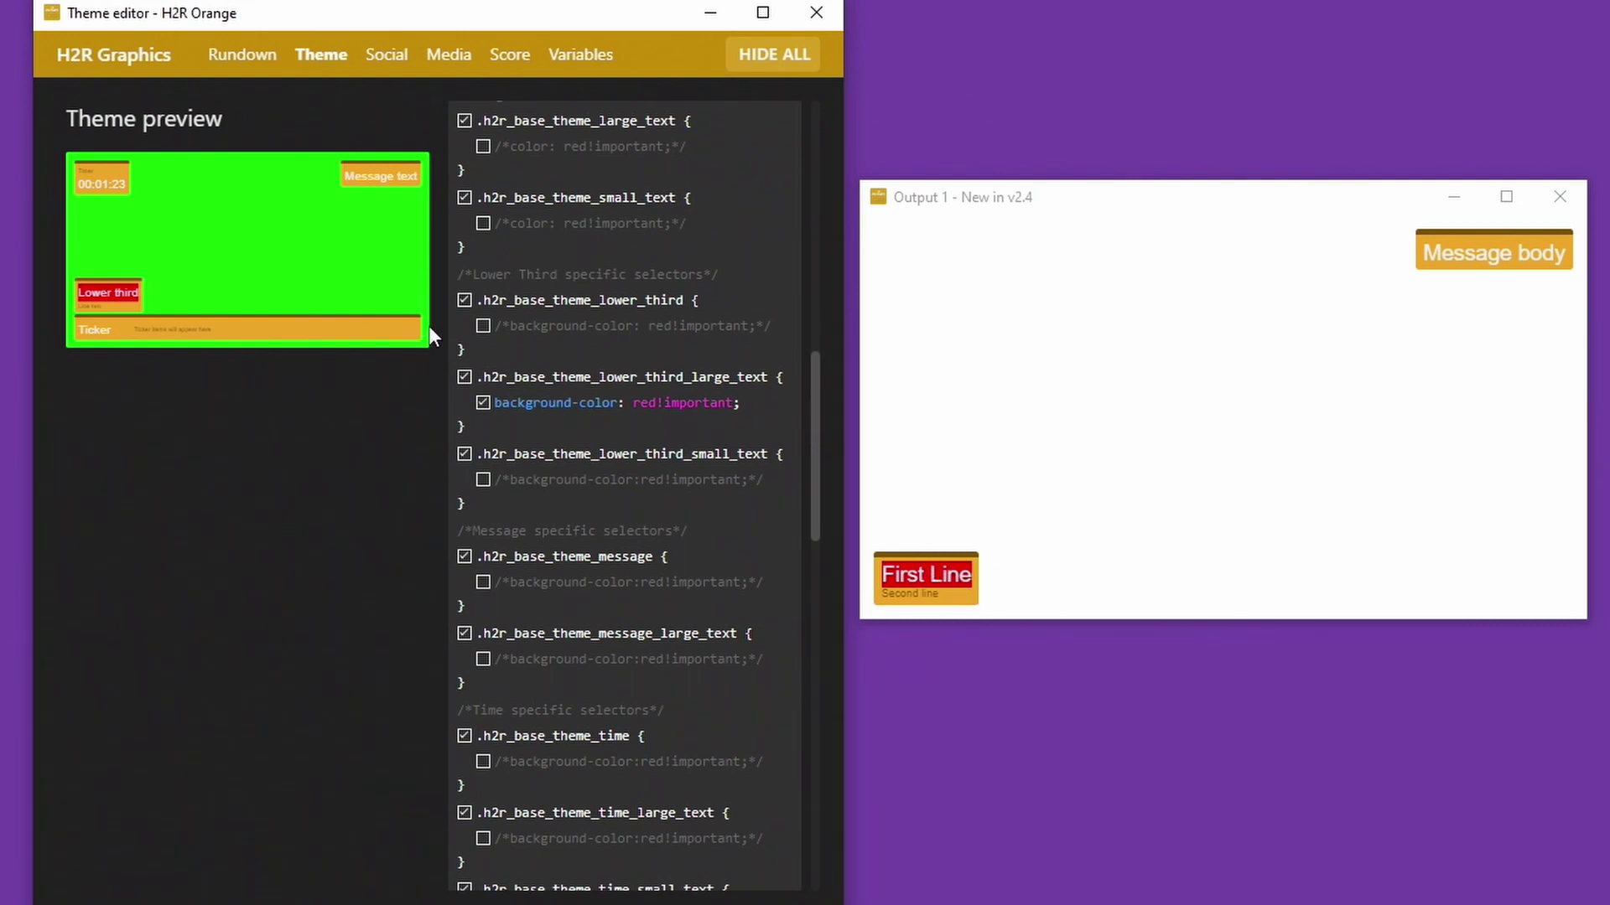
click(483, 326)
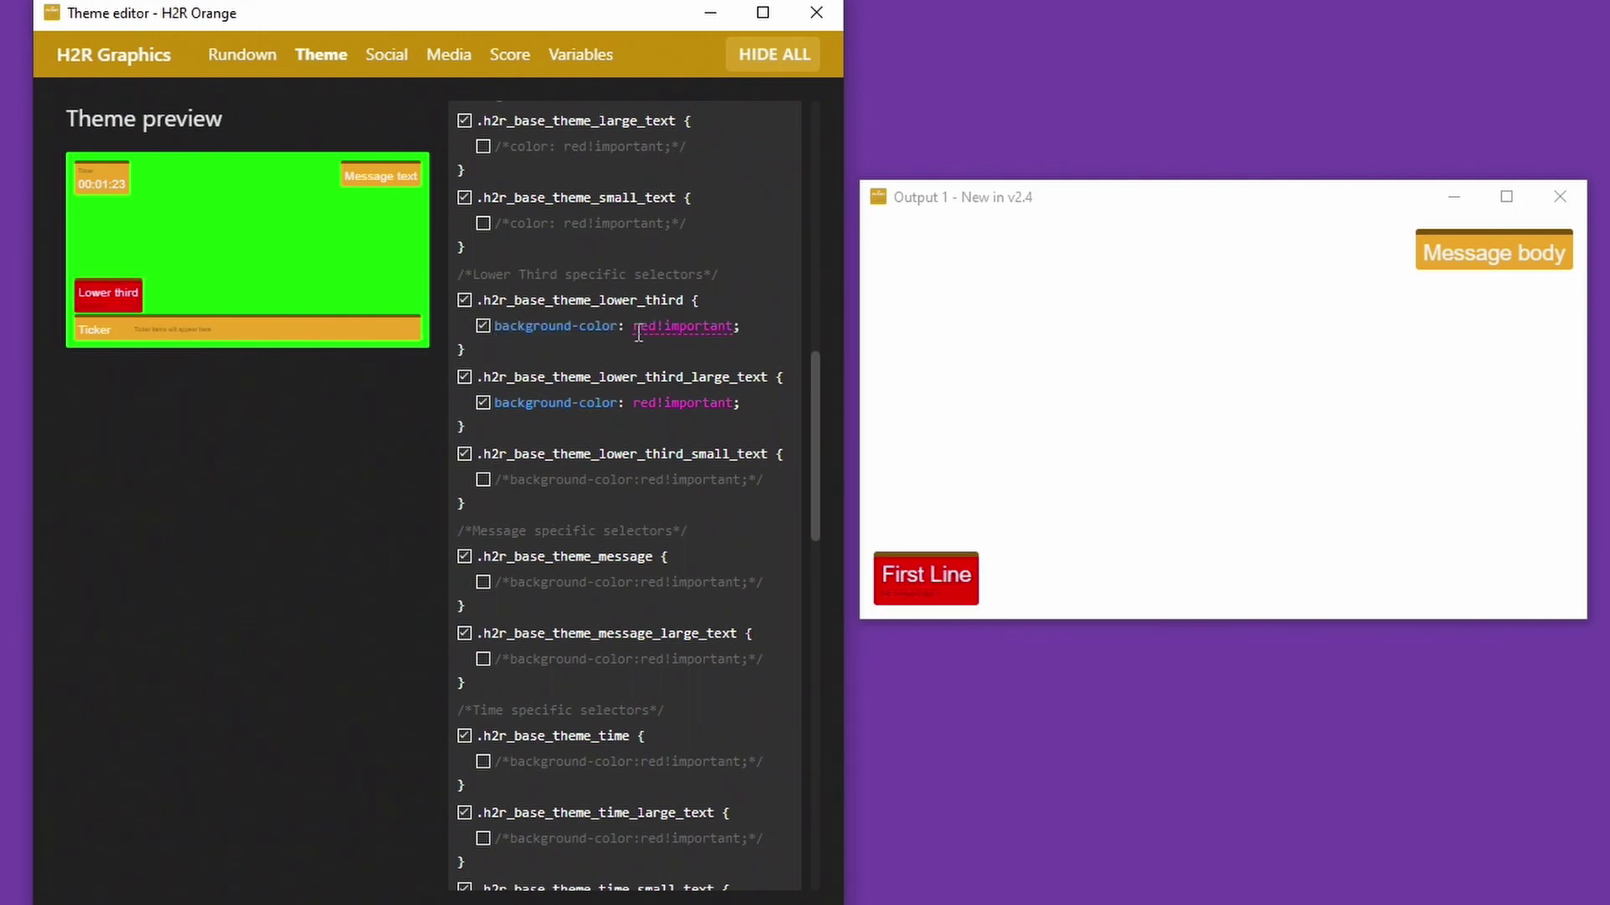
click(683, 327)
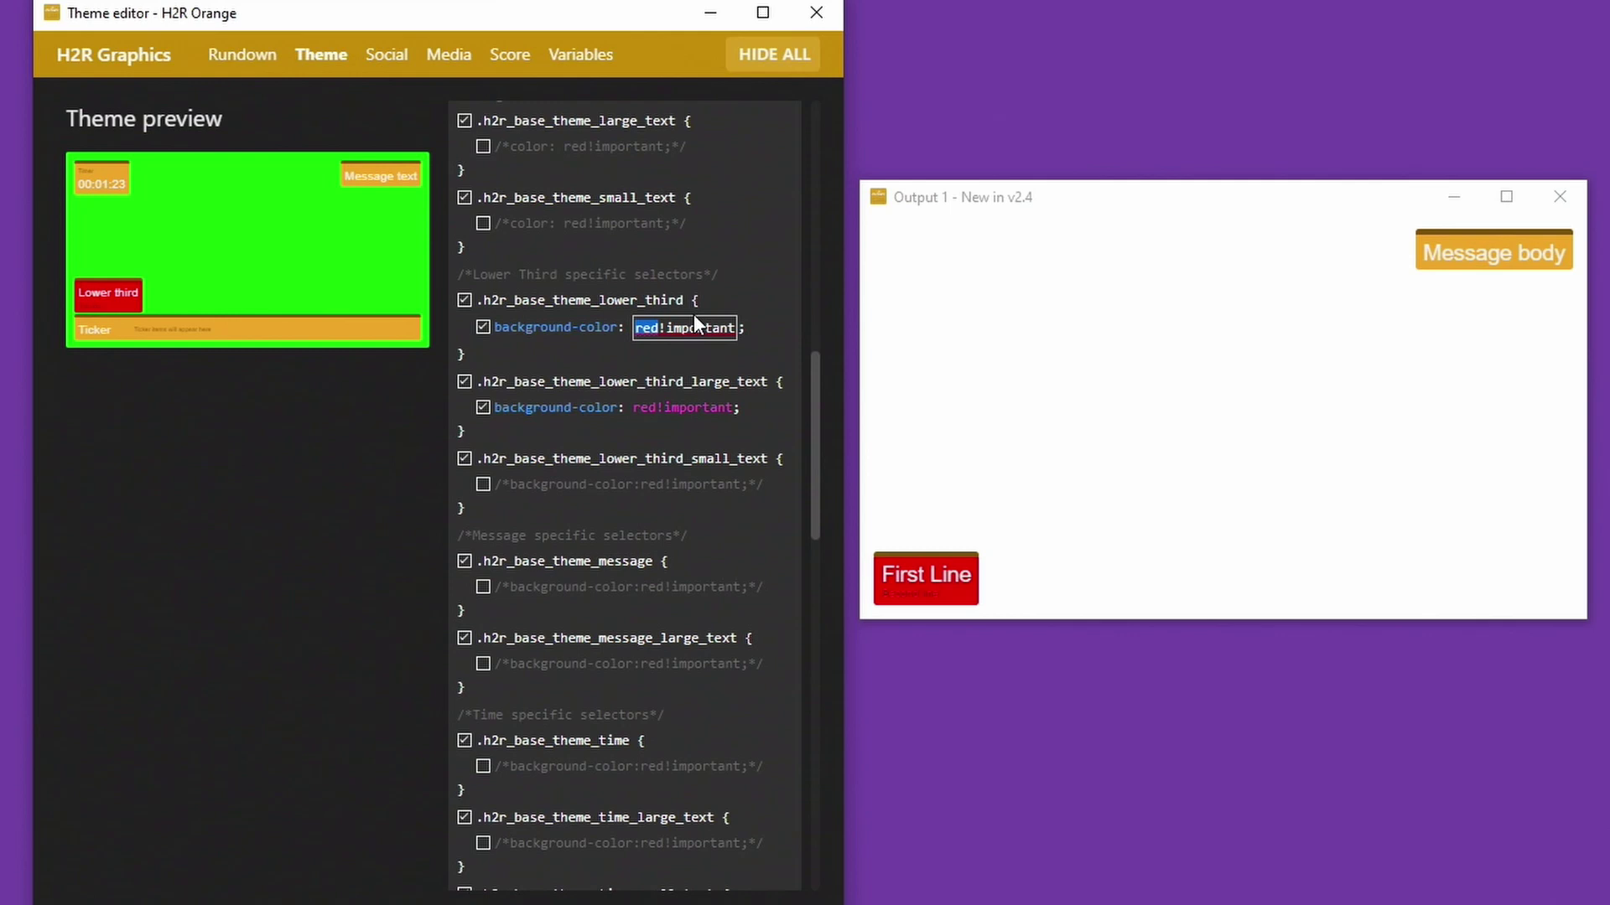
text(transpar)
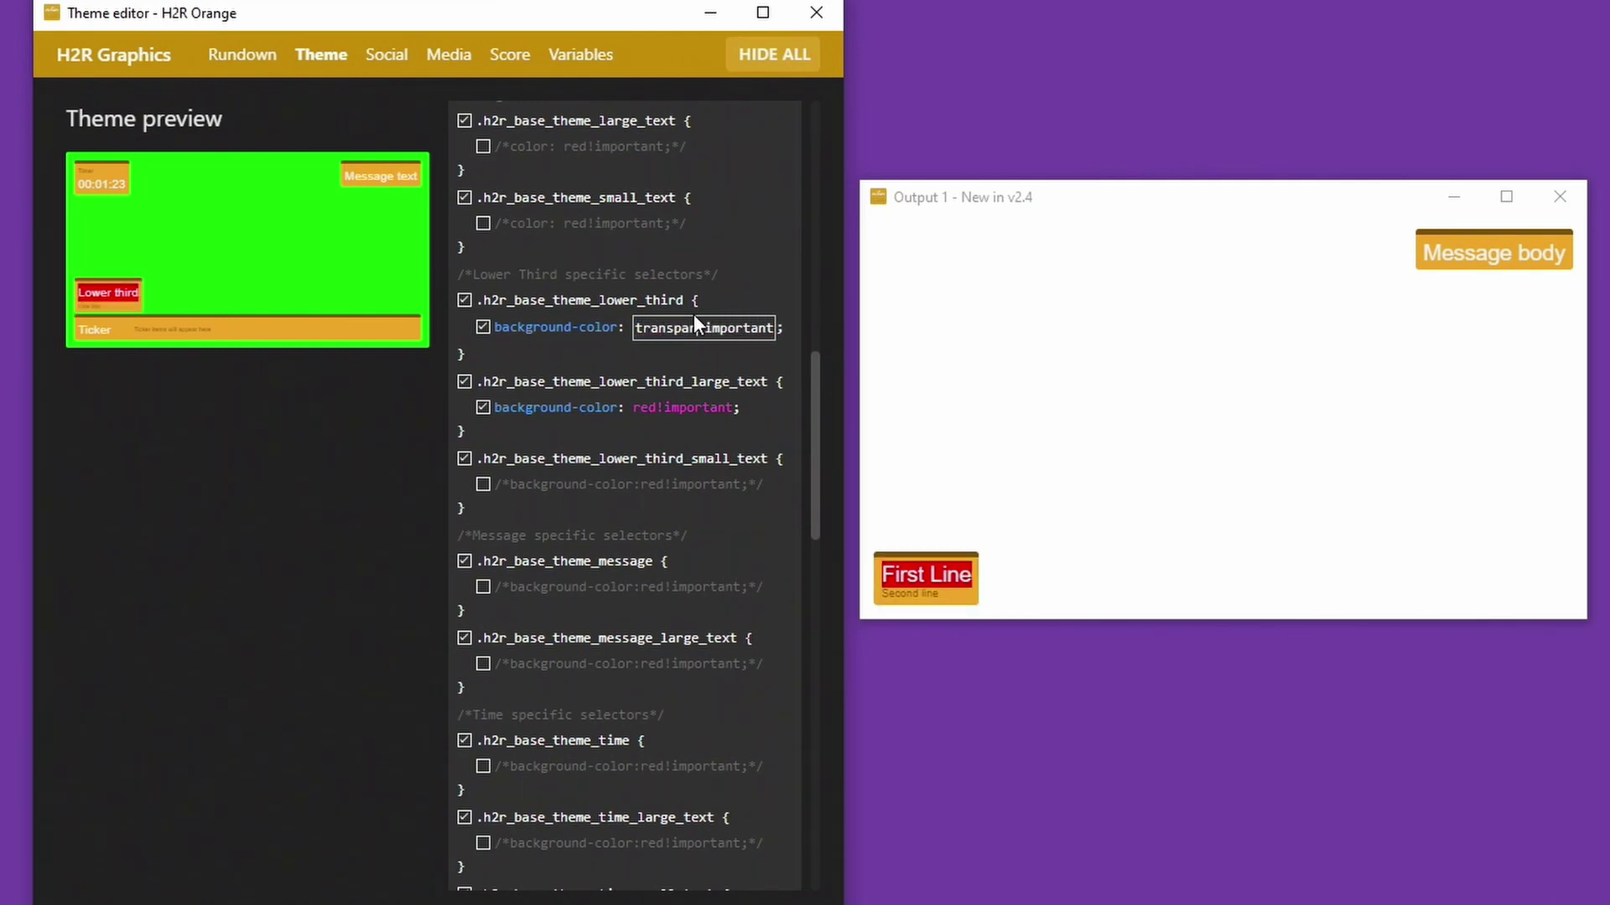
text(ent)
key(Return)
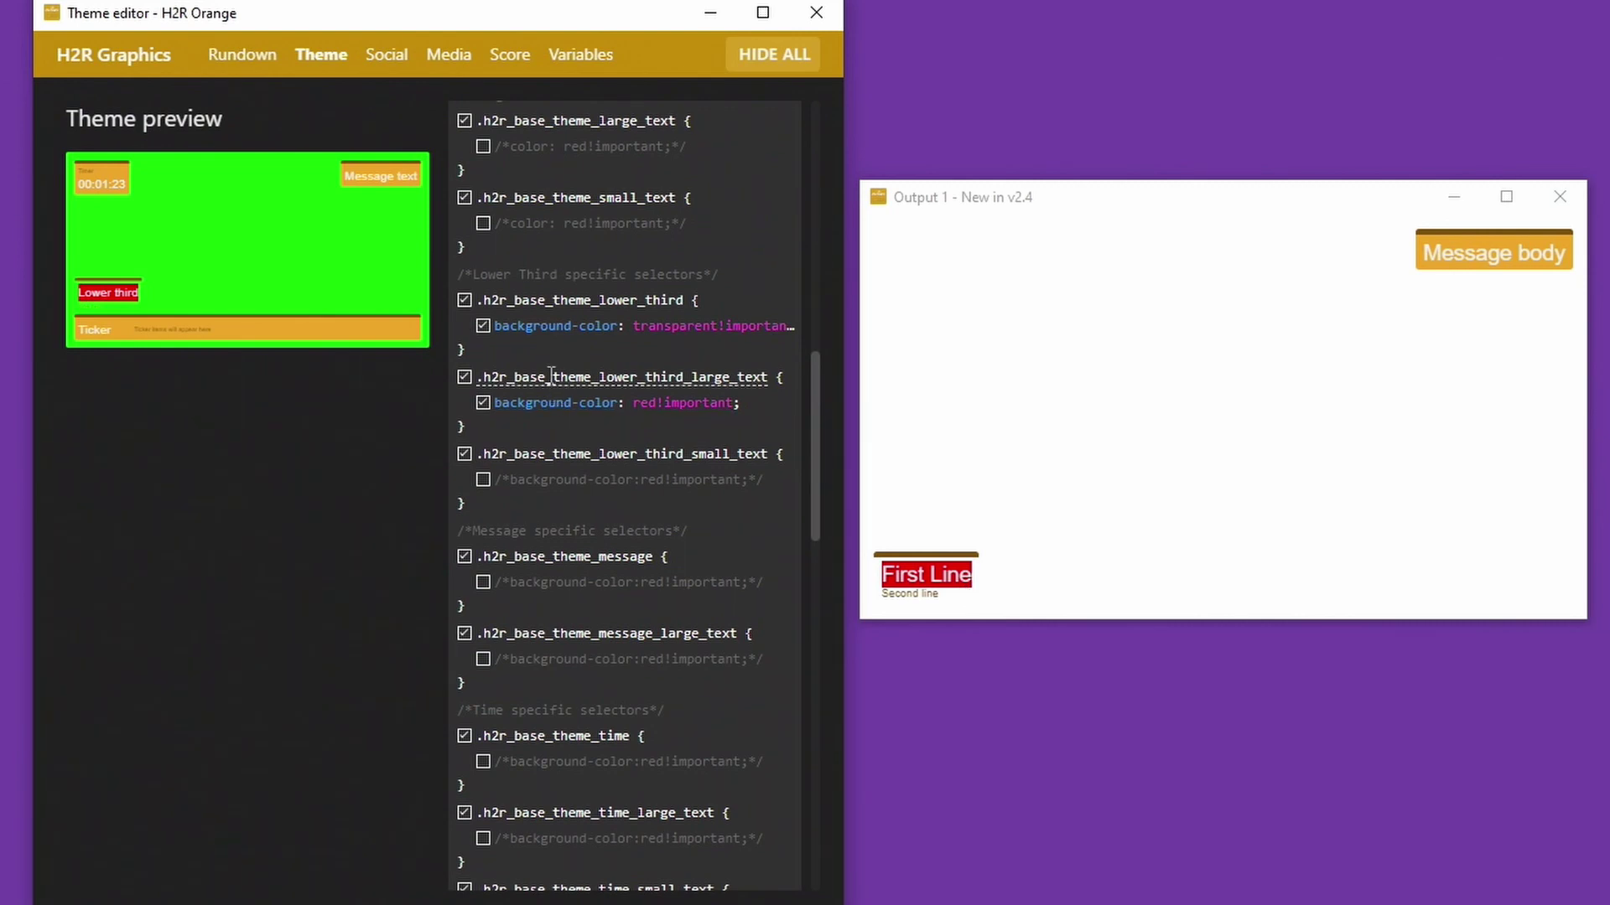
Expand the border settings and review the lower_third selector, leaving its name unchanged
scroll(683, 399, up, 7)
scroll(683, 405, up, 5)
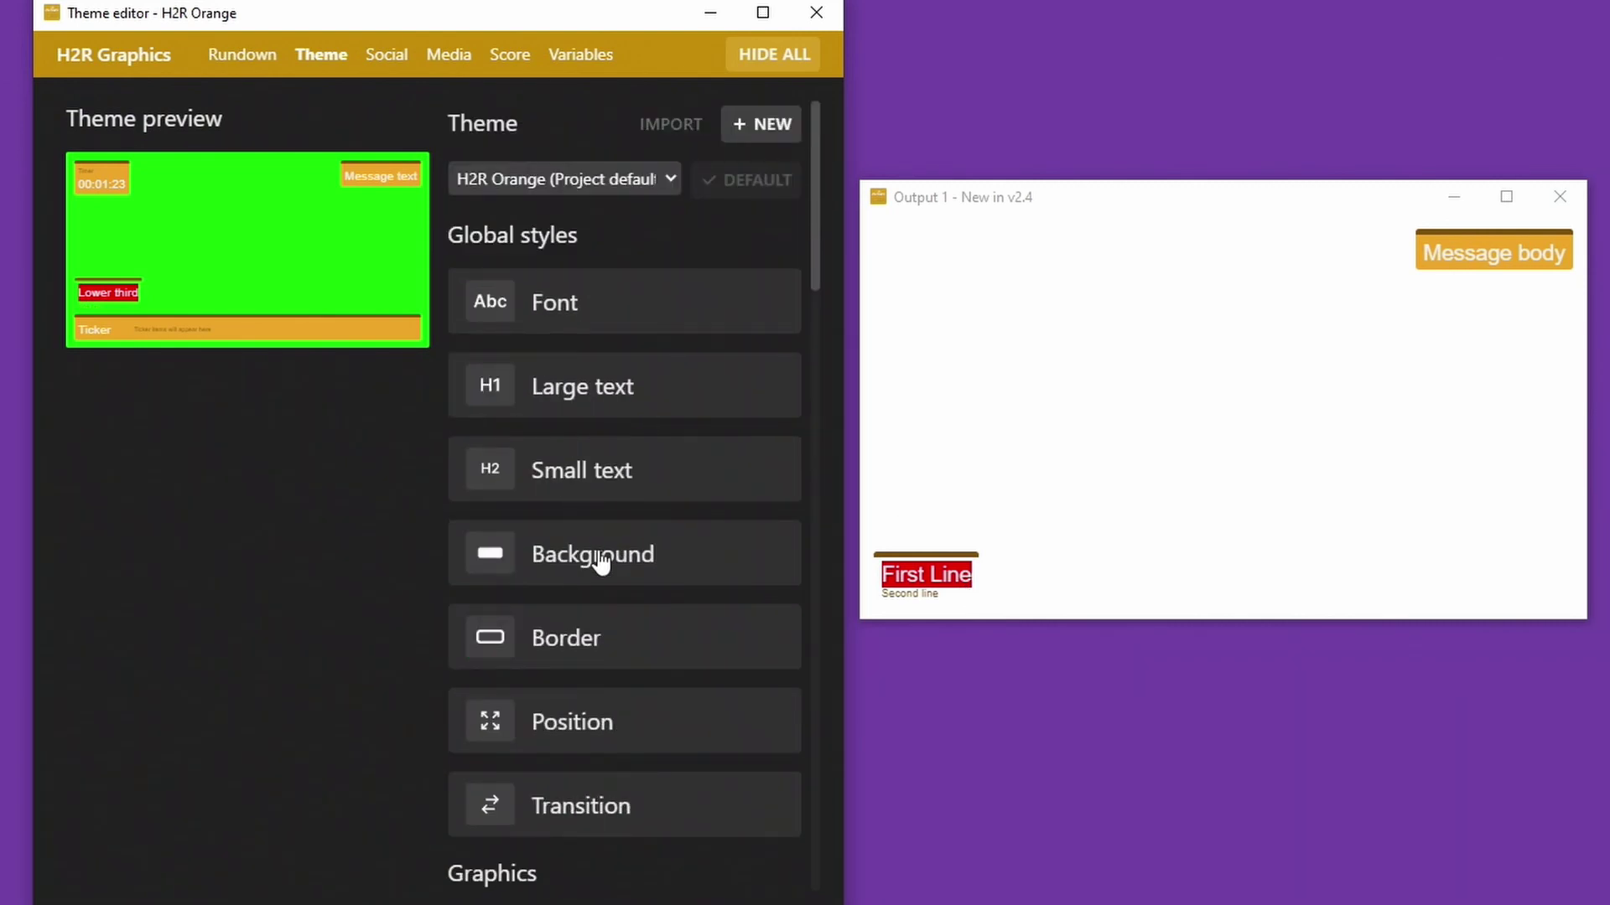
click(612, 647)
scroll(601, 545, down, 8)
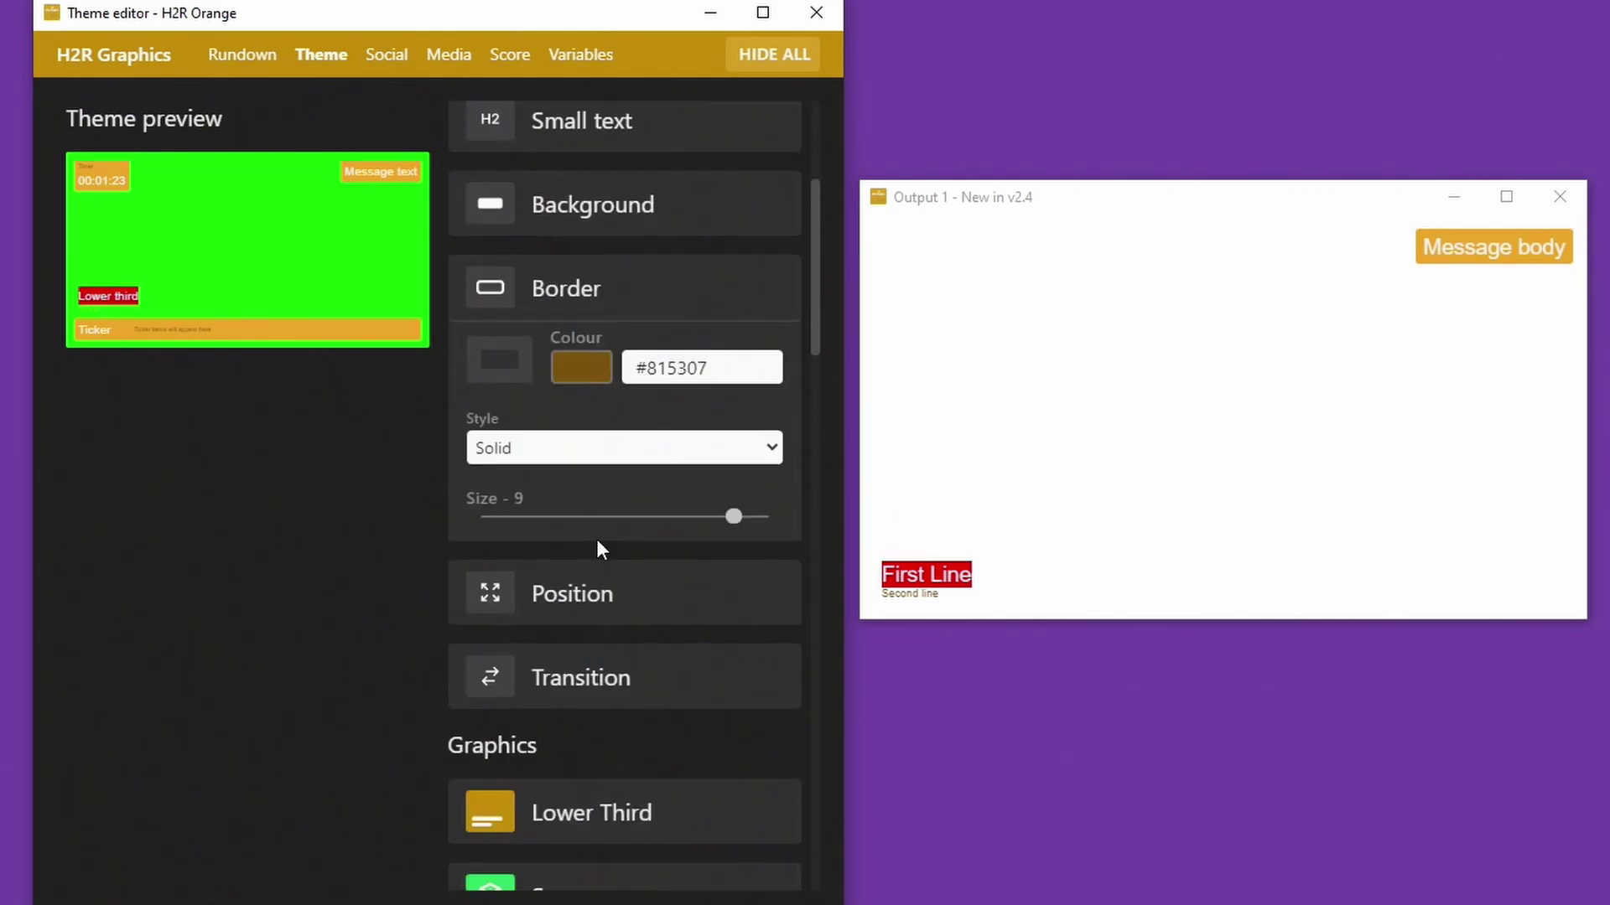
scroll(601, 546, down, 7)
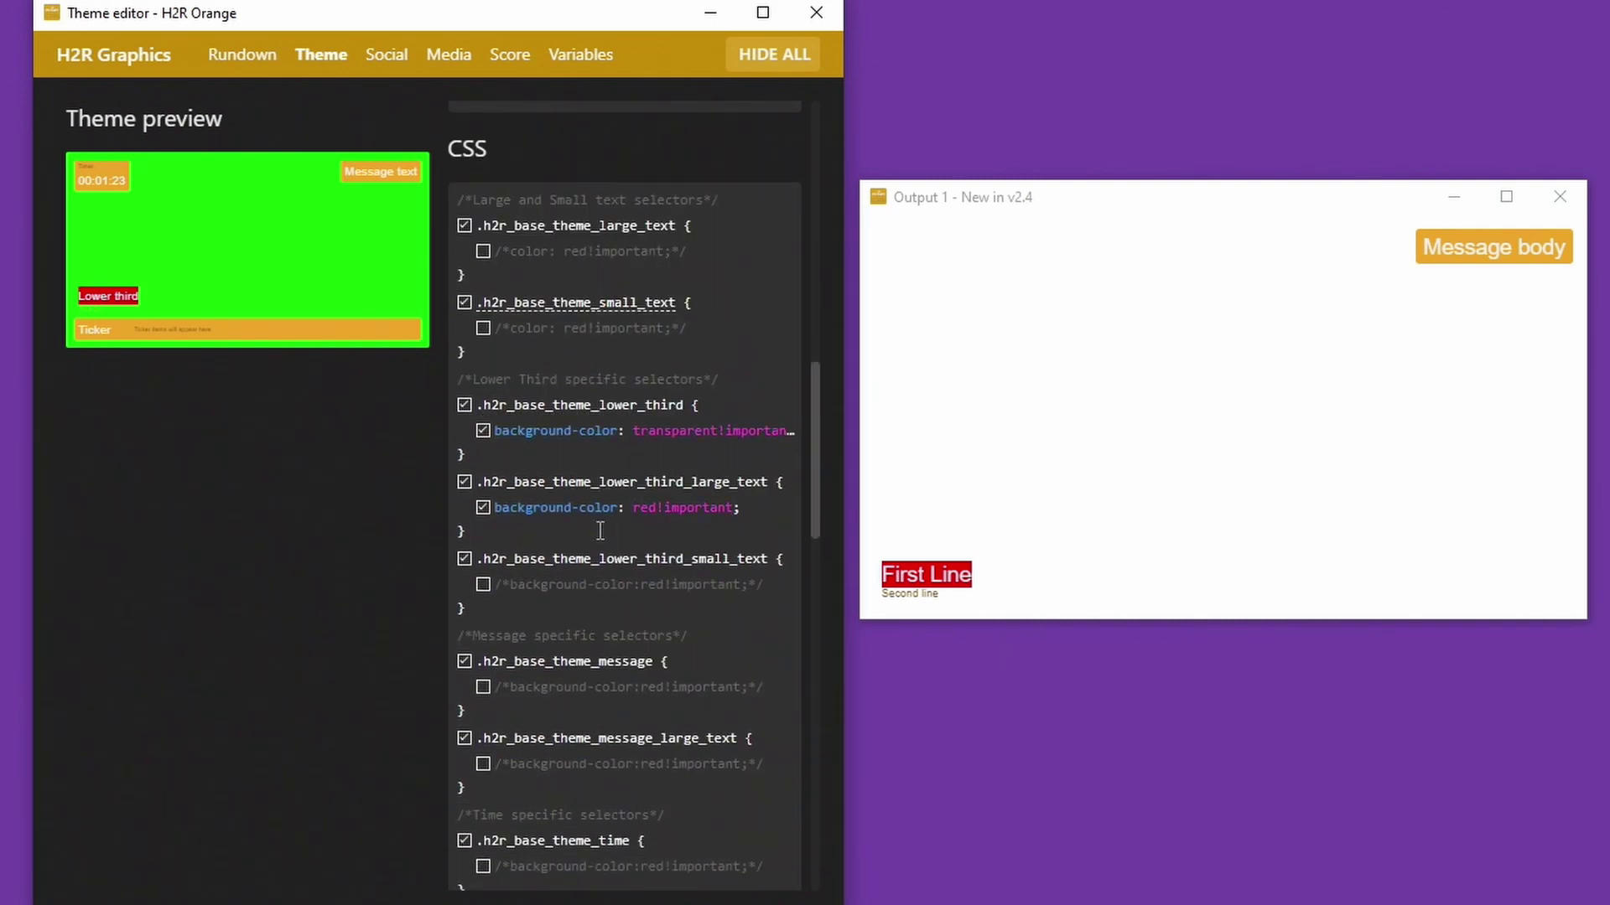
click(585, 288)
click(640, 291)
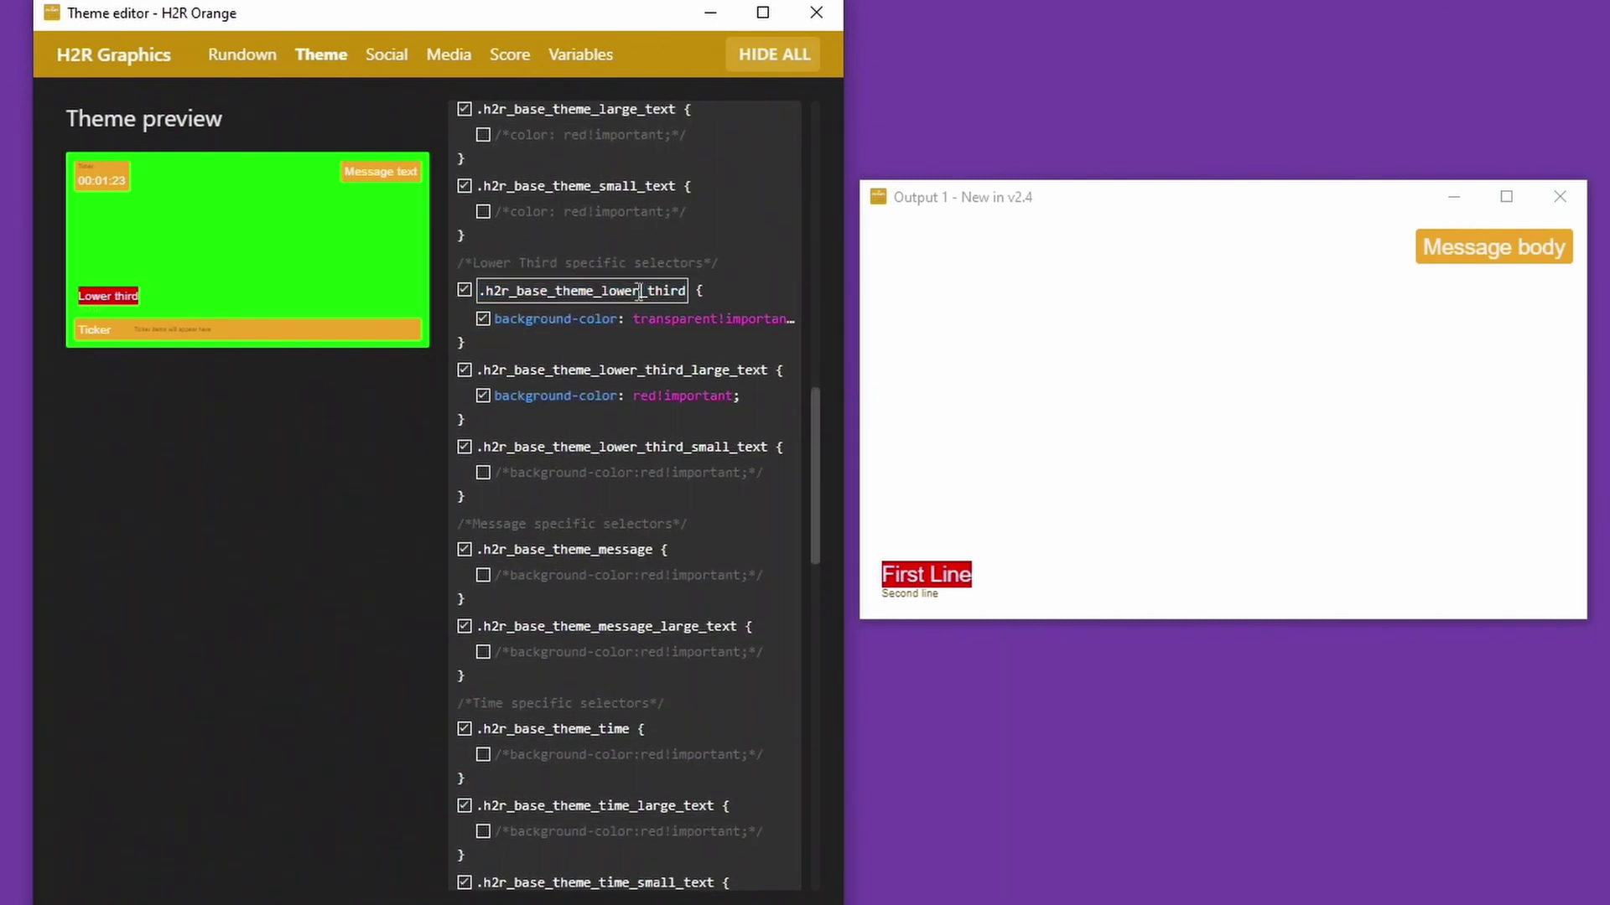
click(676, 355)
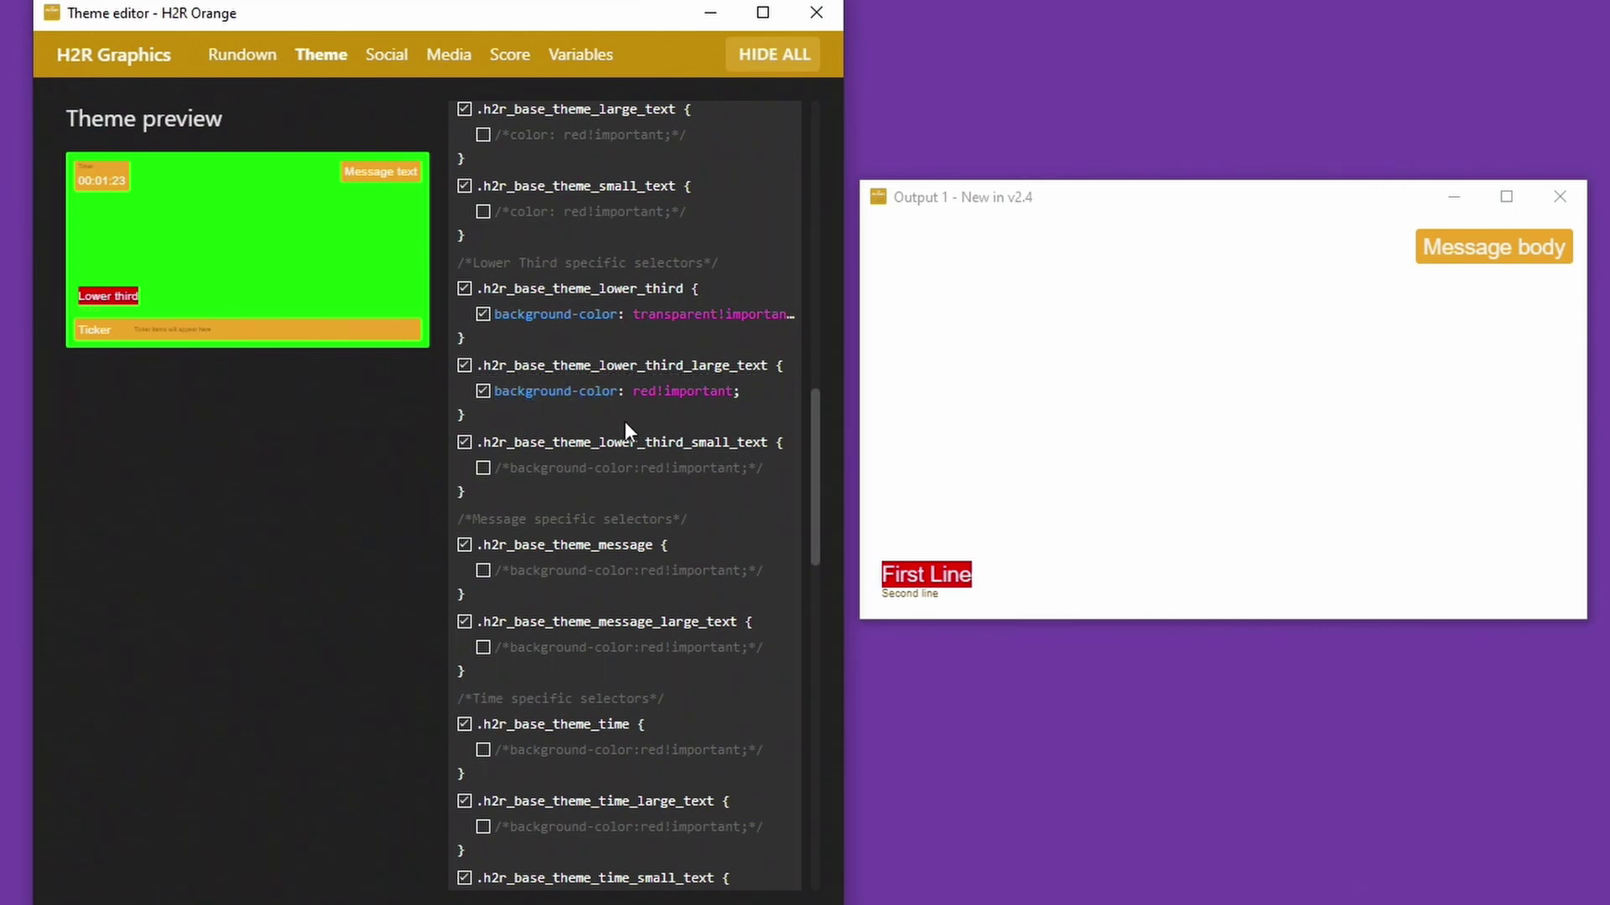
Enable the second line's background rule and change its colour from red to lime
click(483, 468)
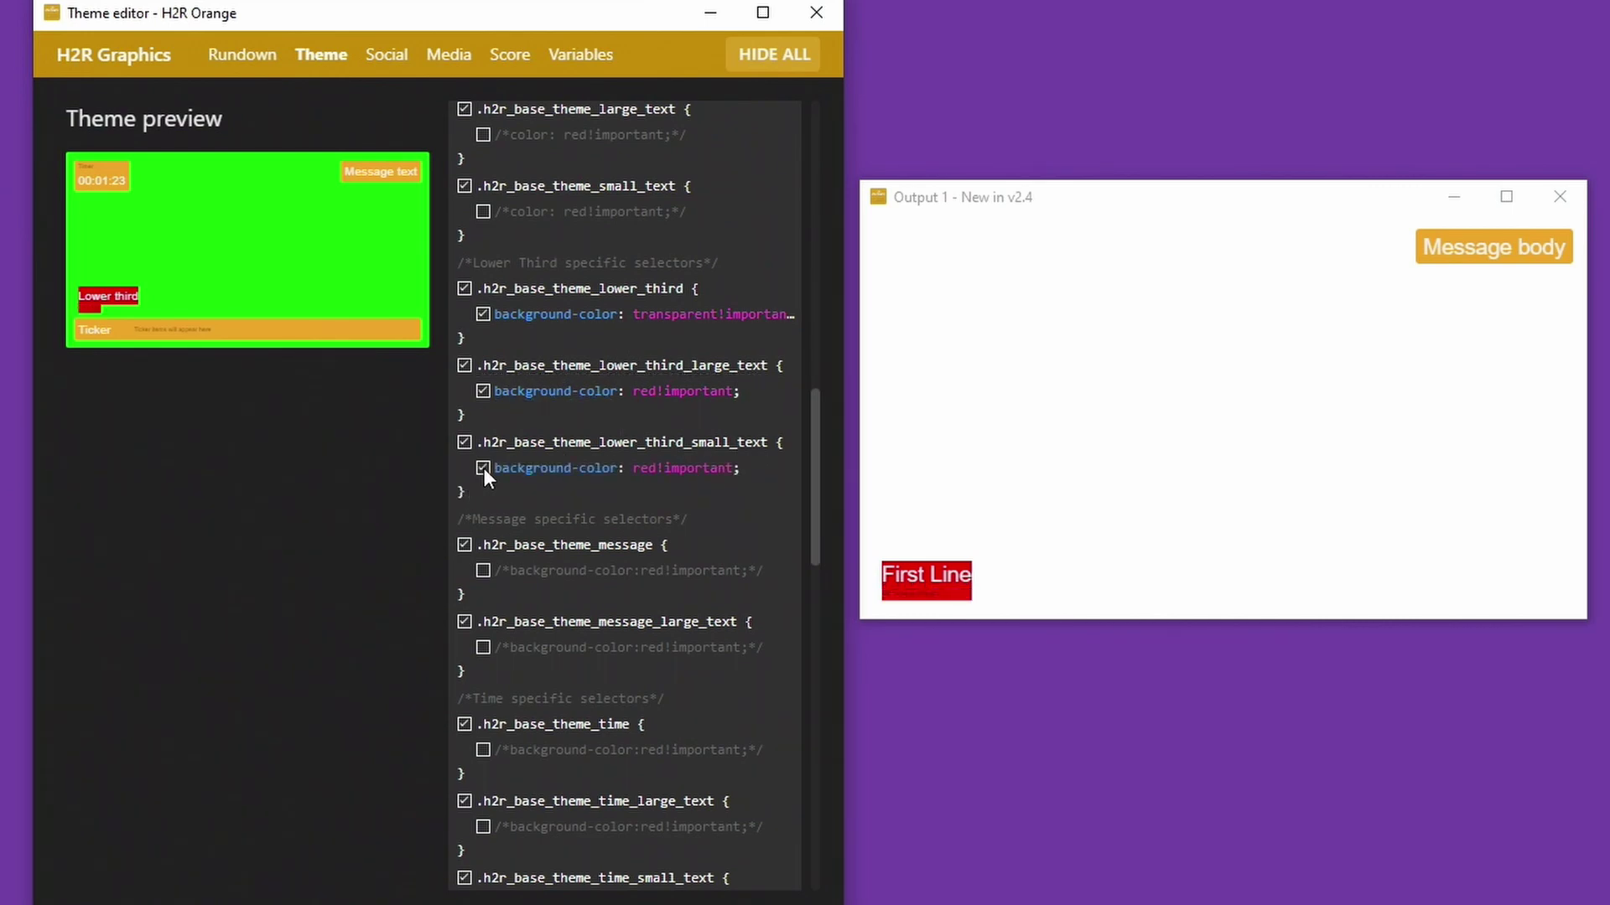
click(637, 469)
double_click(648, 469)
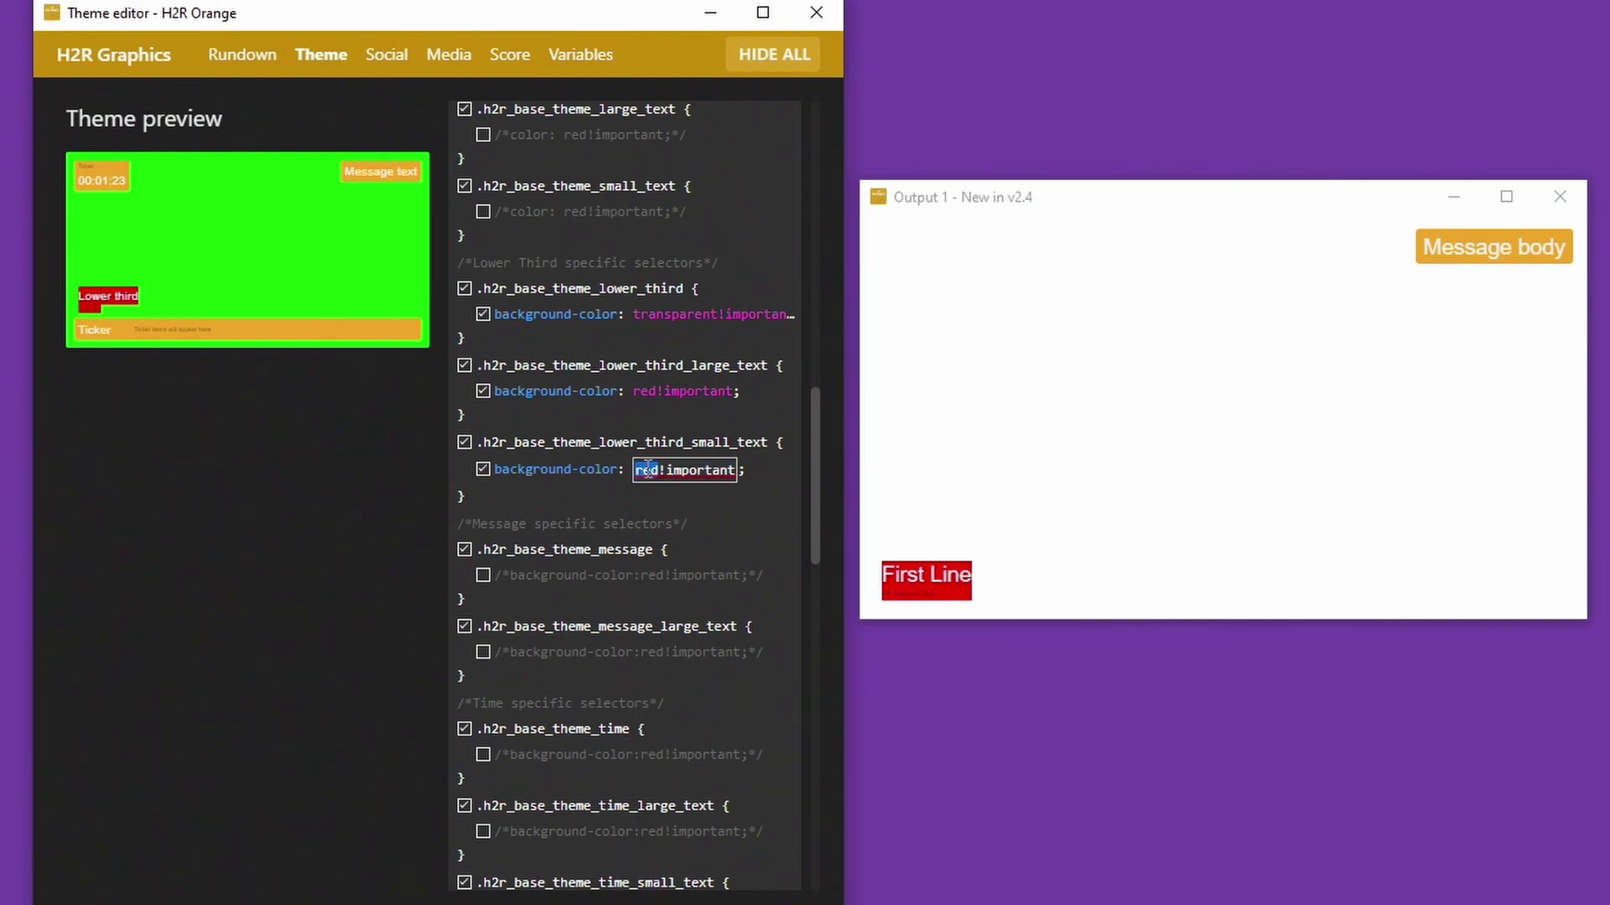
text(lime)
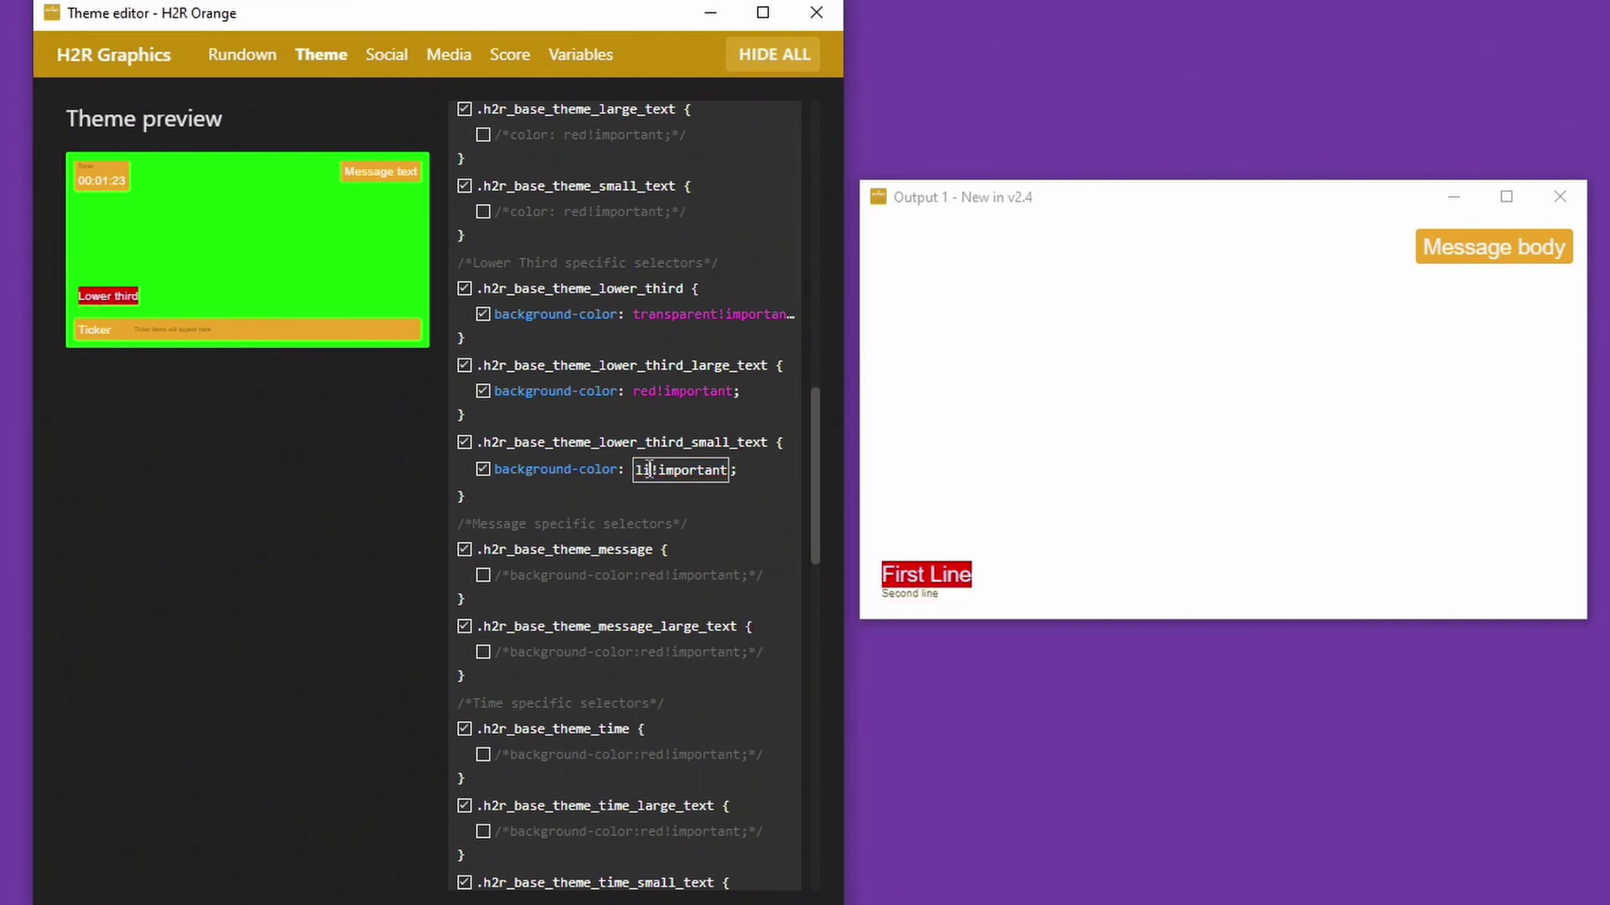
click(768, 478)
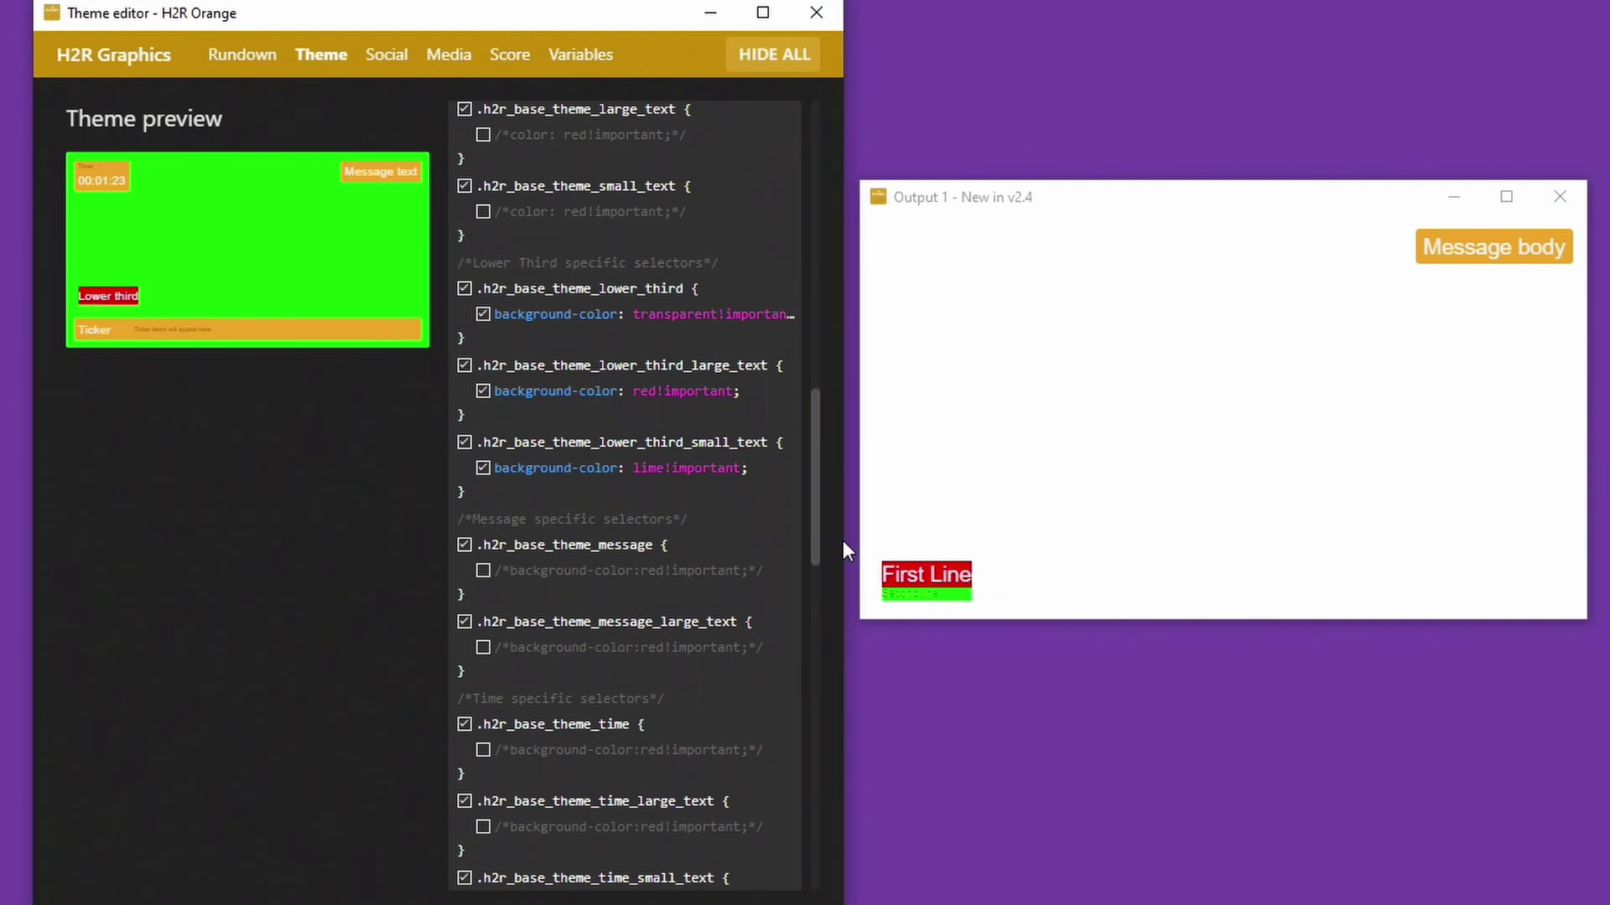
click(757, 388)
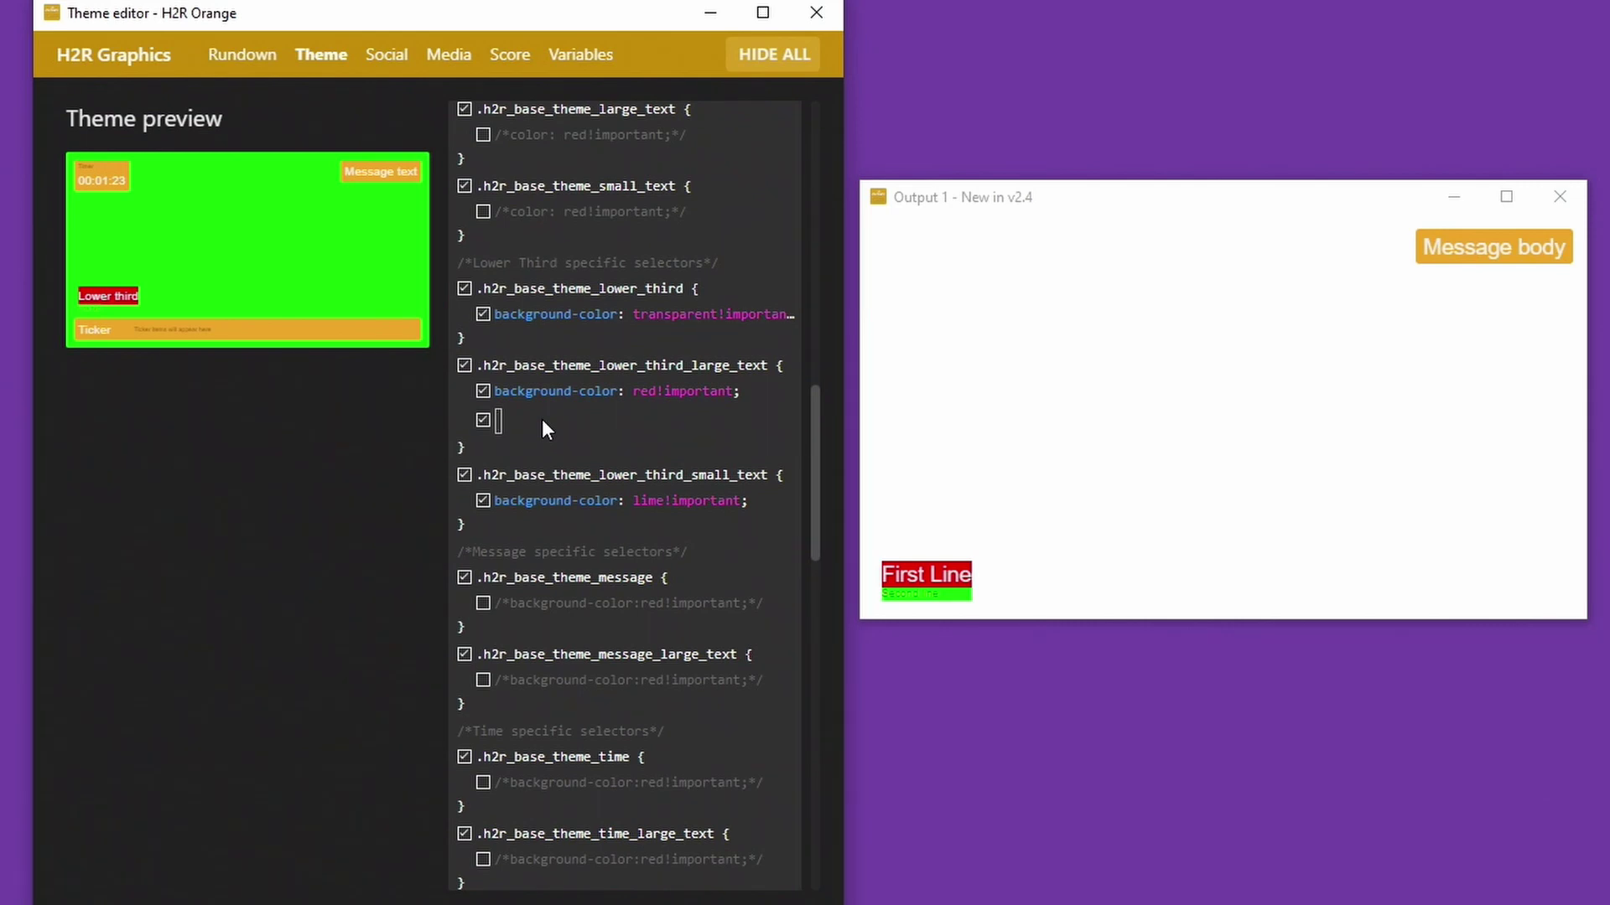
Add font-size: 20vw to the lower_third_large_text rule for the First Line
text(font-size: 2vw)
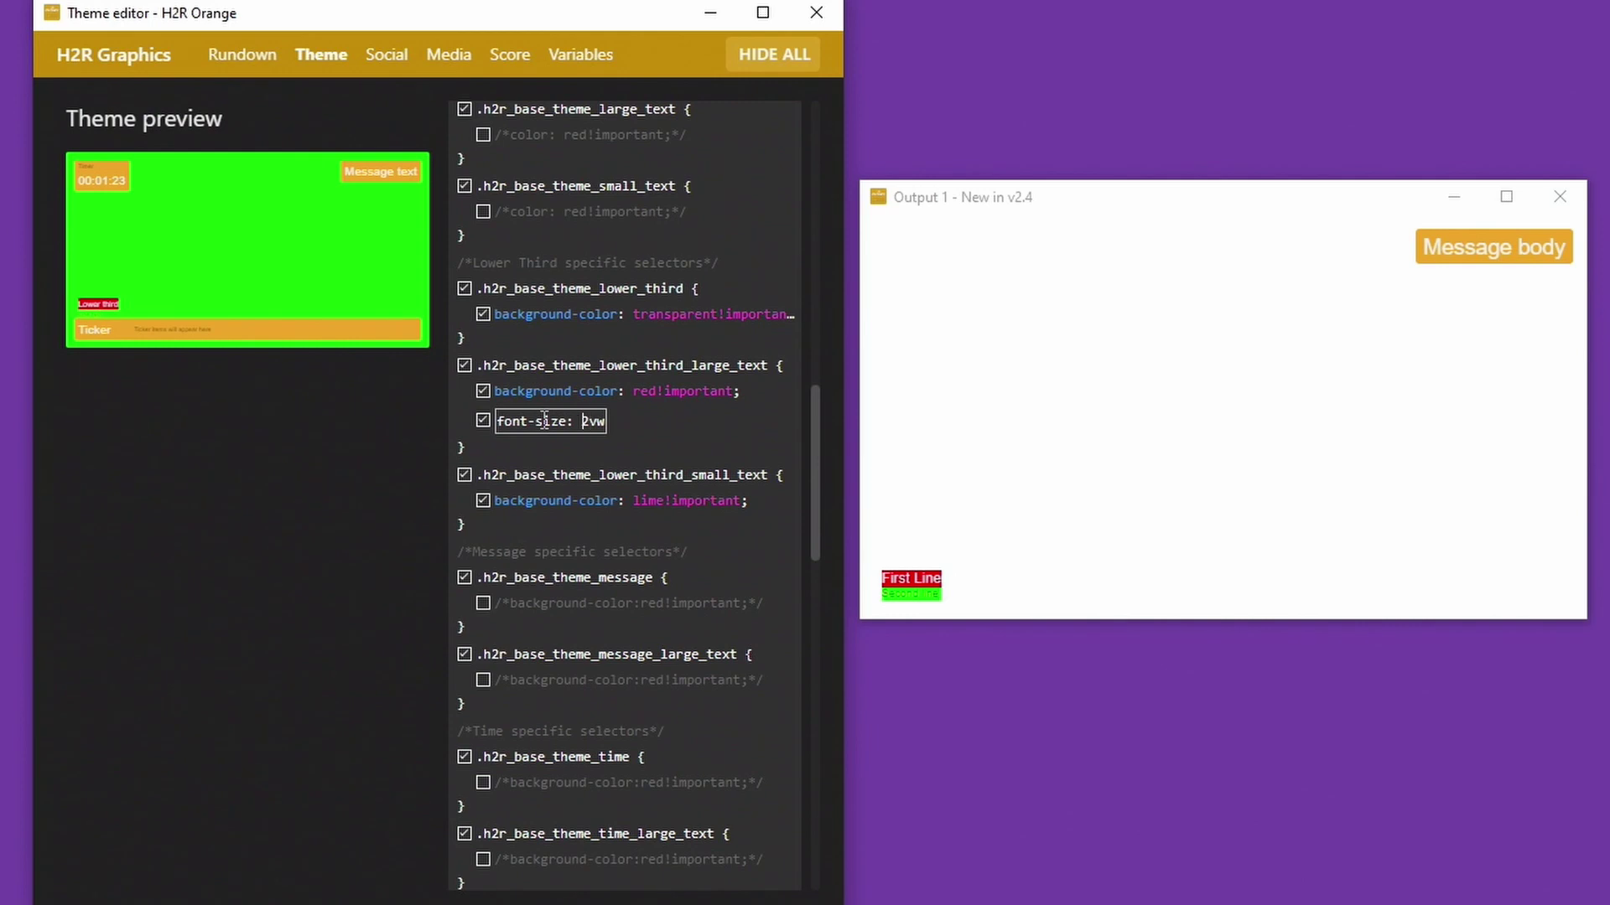
text(0)
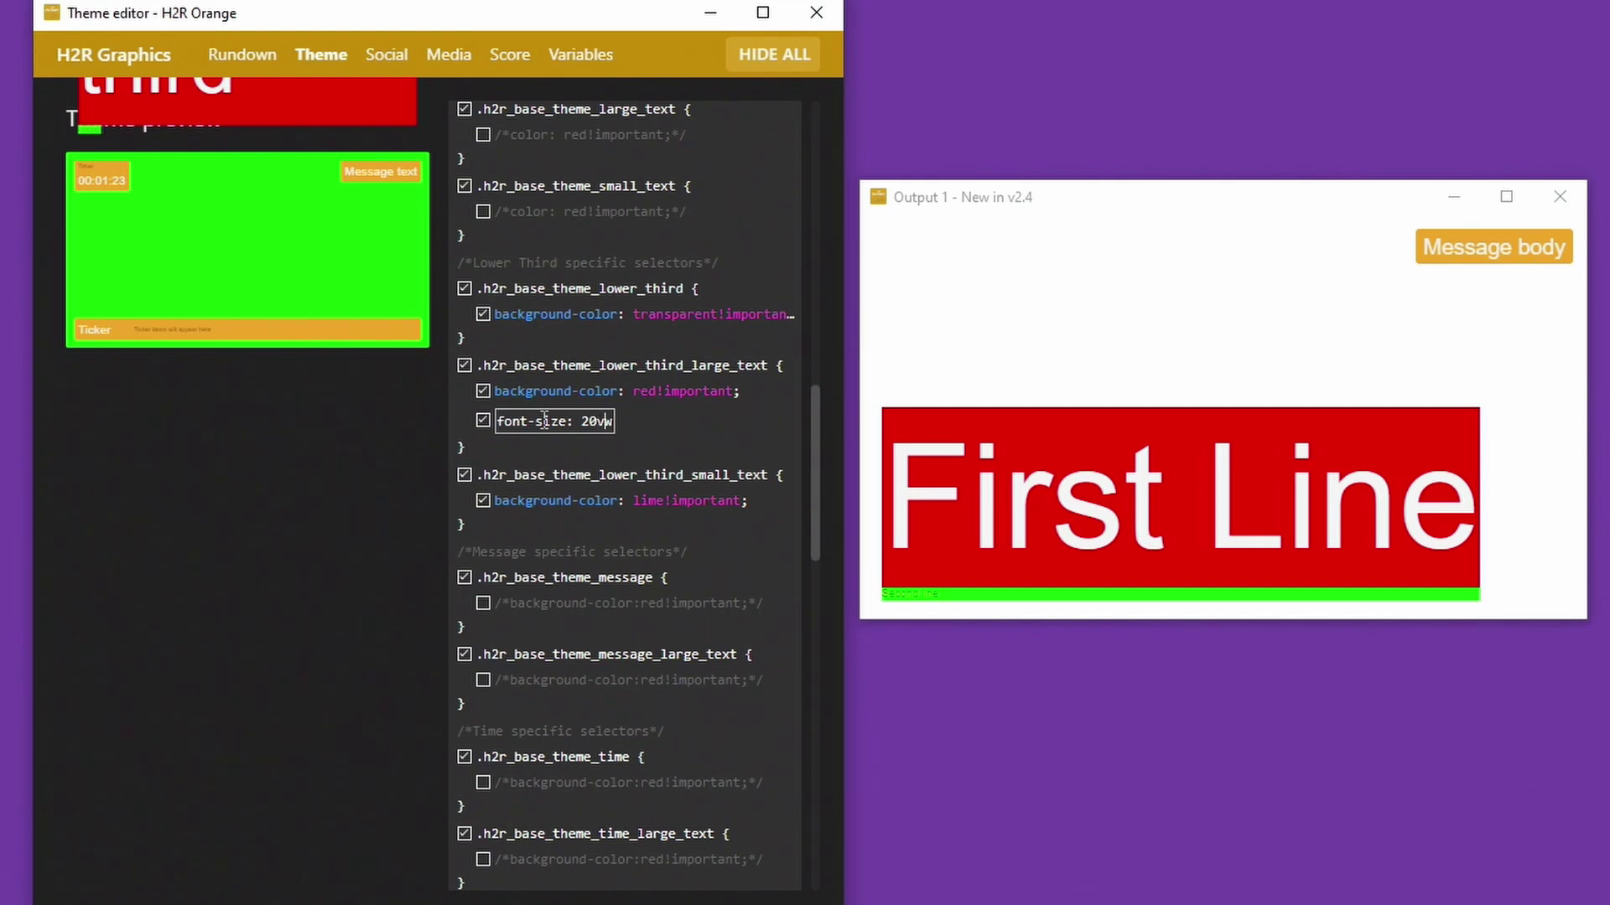
key(shift+End)
text(px)
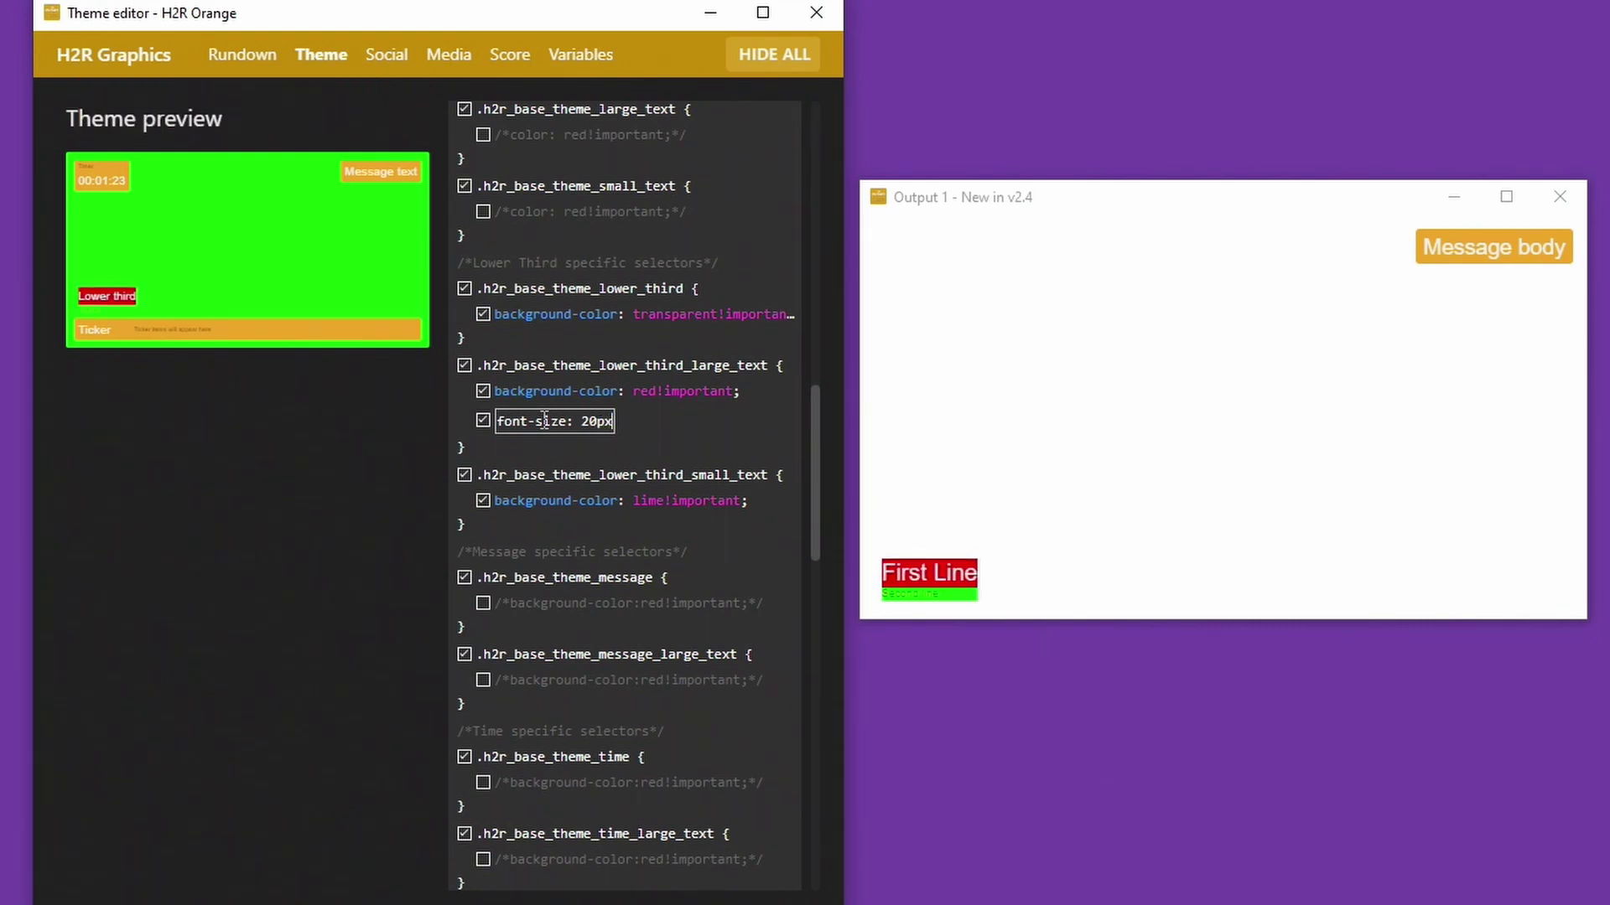
key(BackSpace)
key(BackSpace)
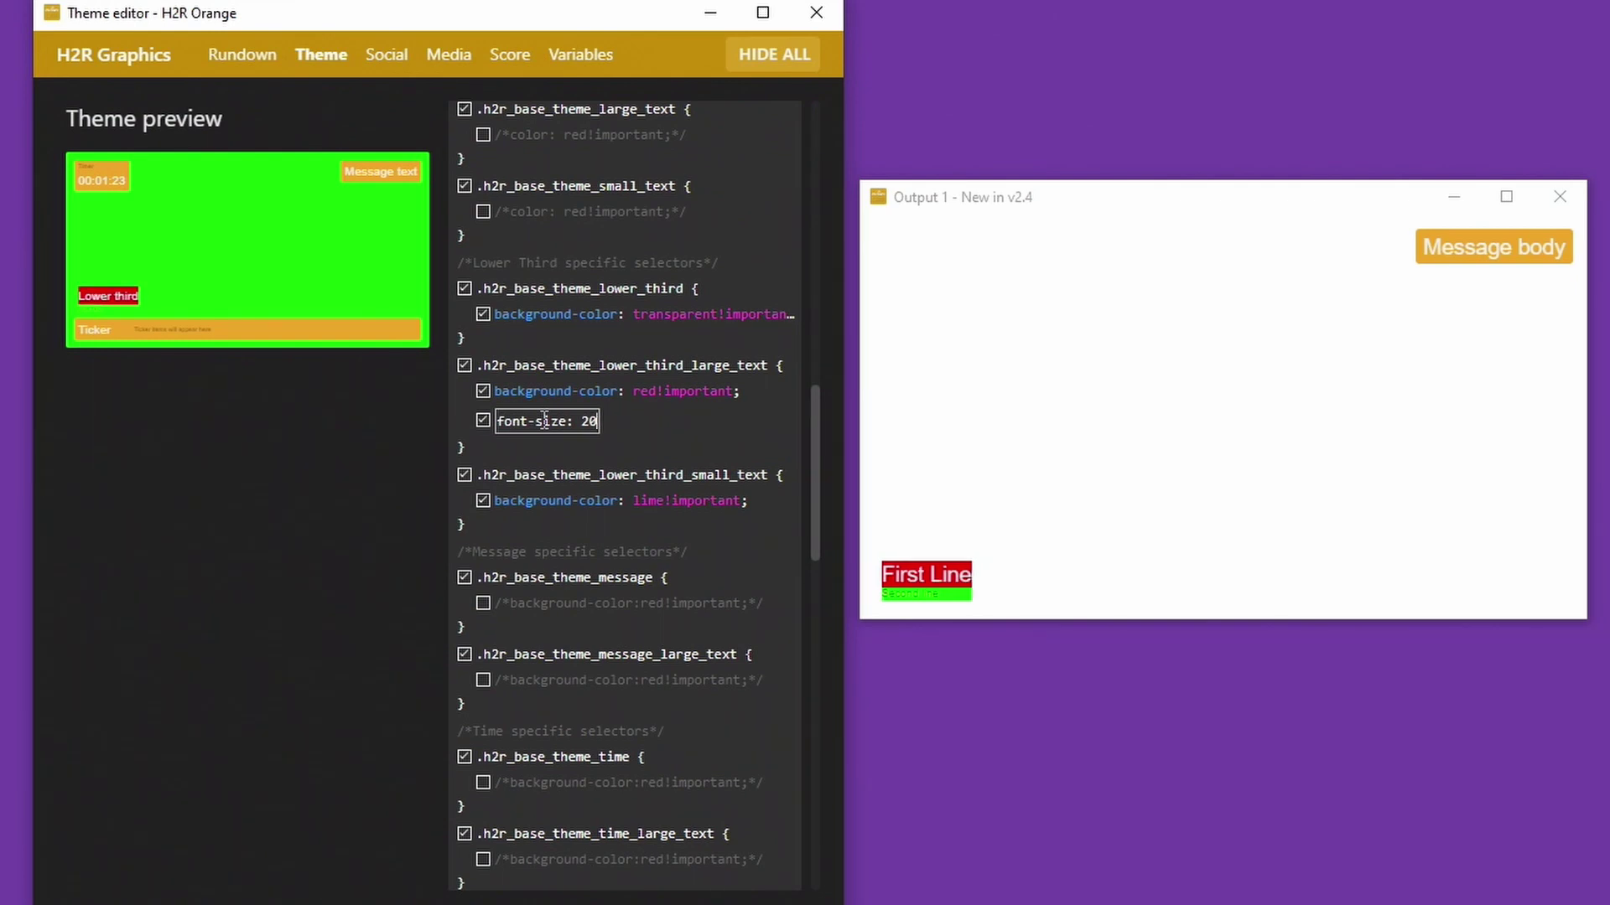
text(vw)
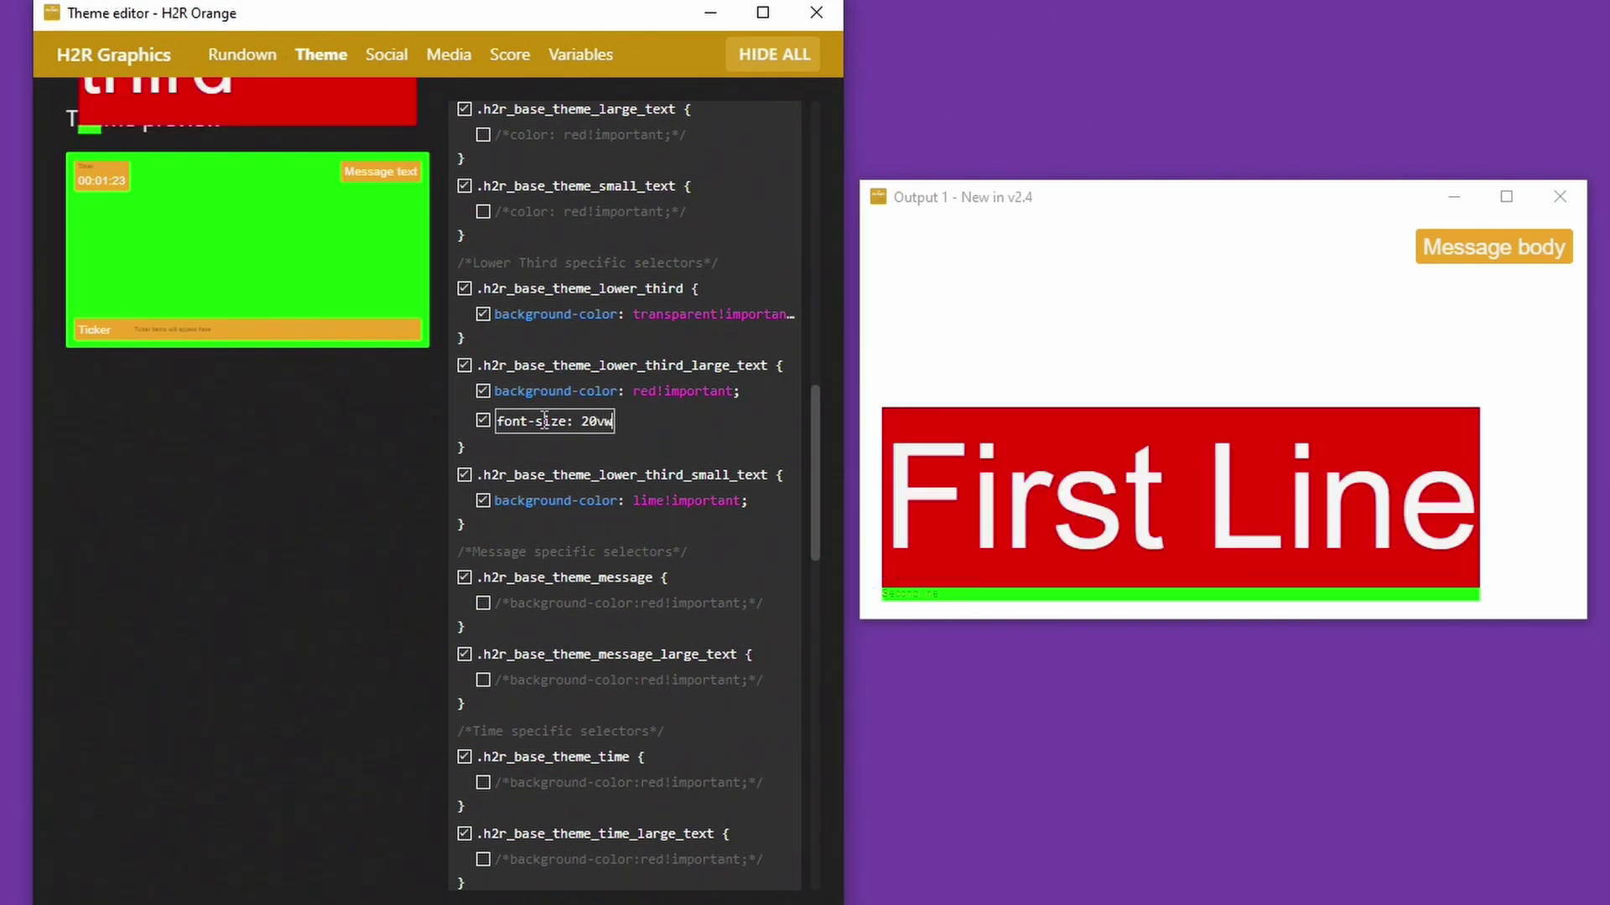
scroll(587, 444, right, 2)
key(Return)
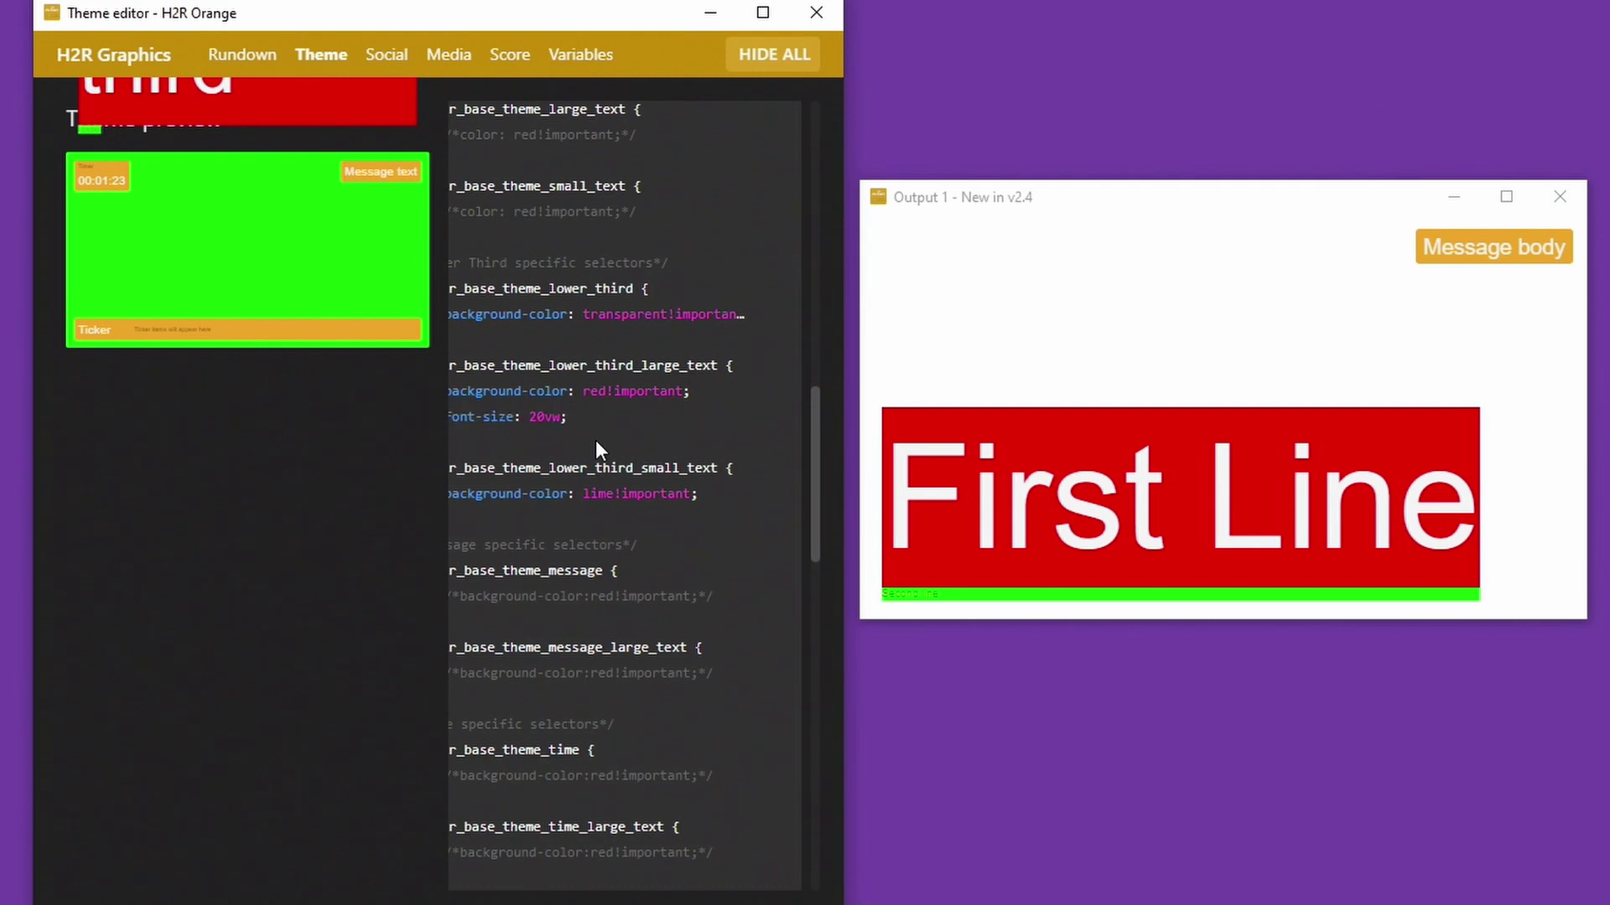
Discard the empty property below the font size and scroll through the CSS rules
click(511, 443)
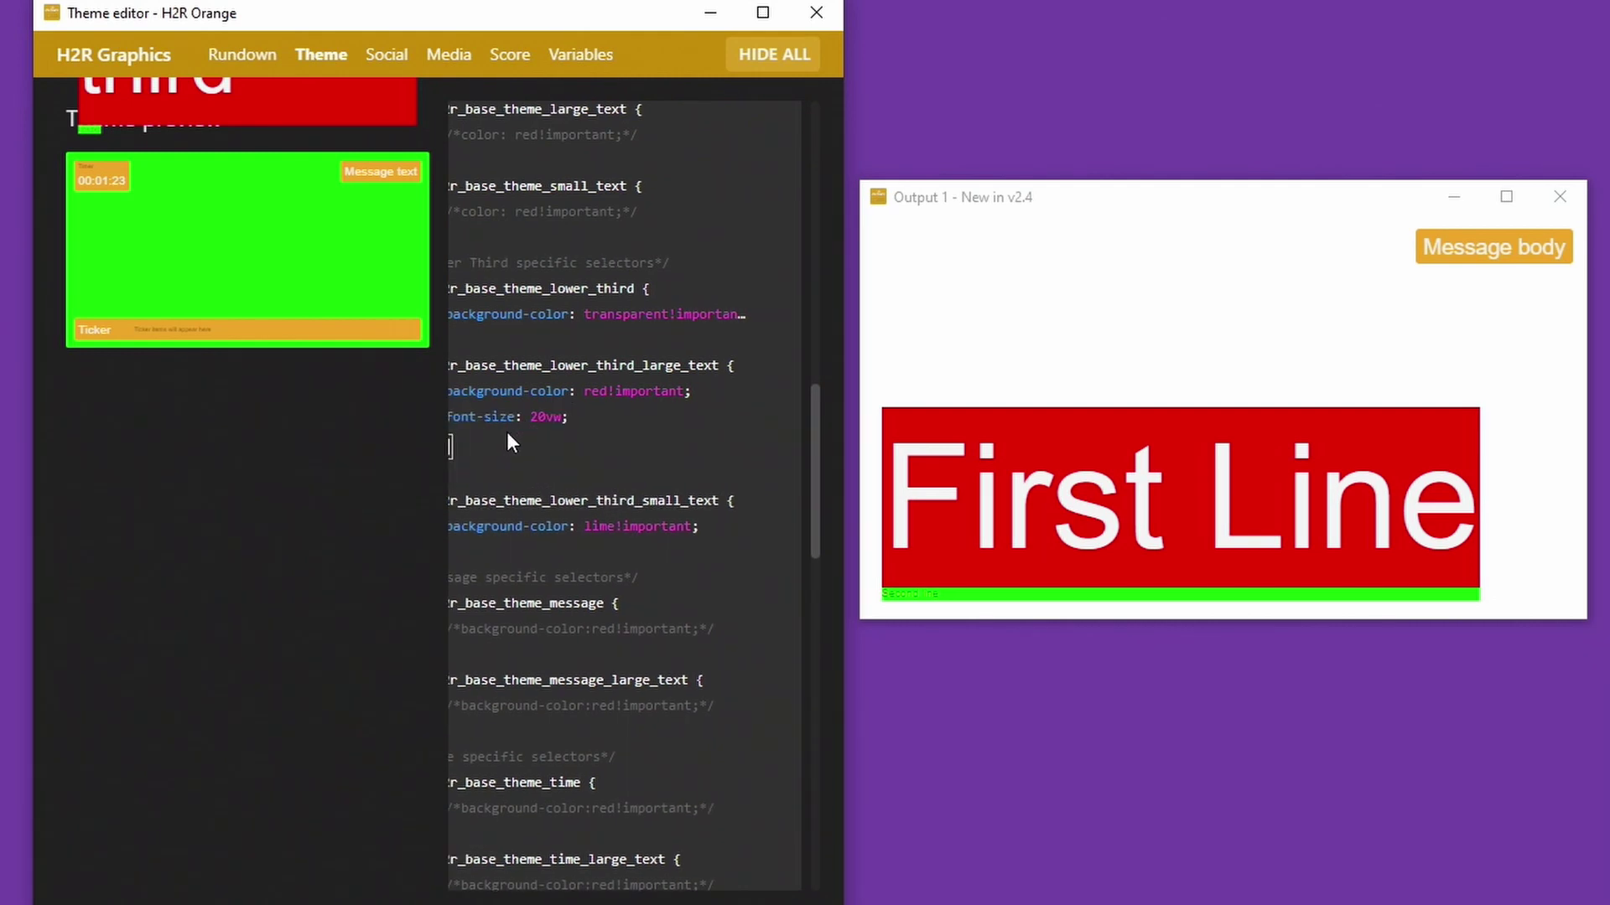
click(462, 541)
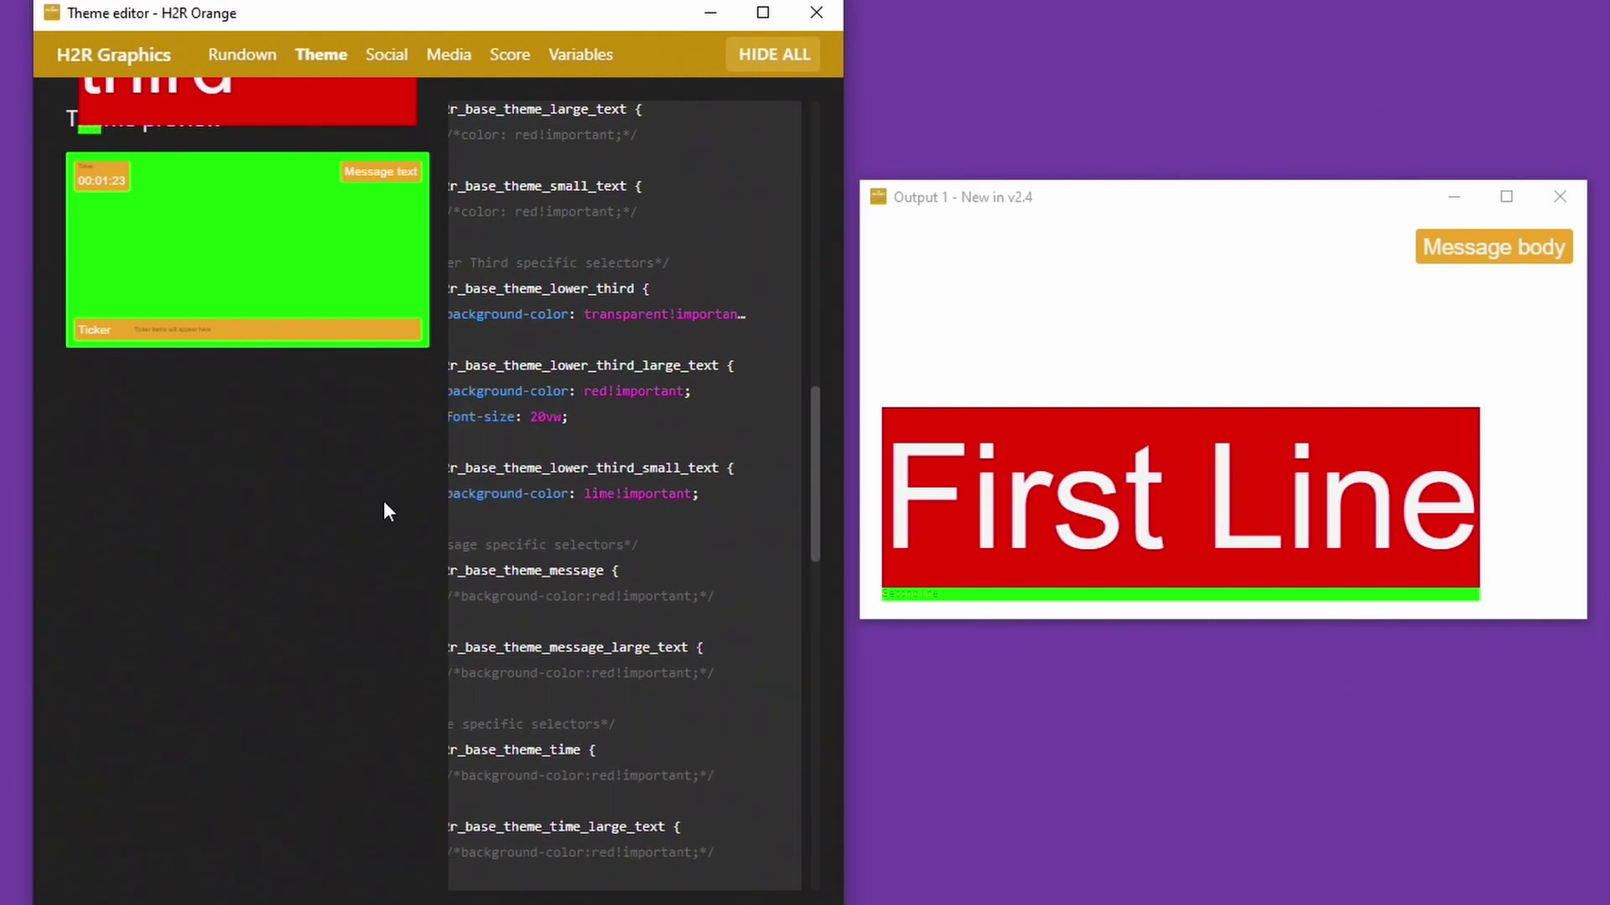
scroll(615, 698, down, 10)
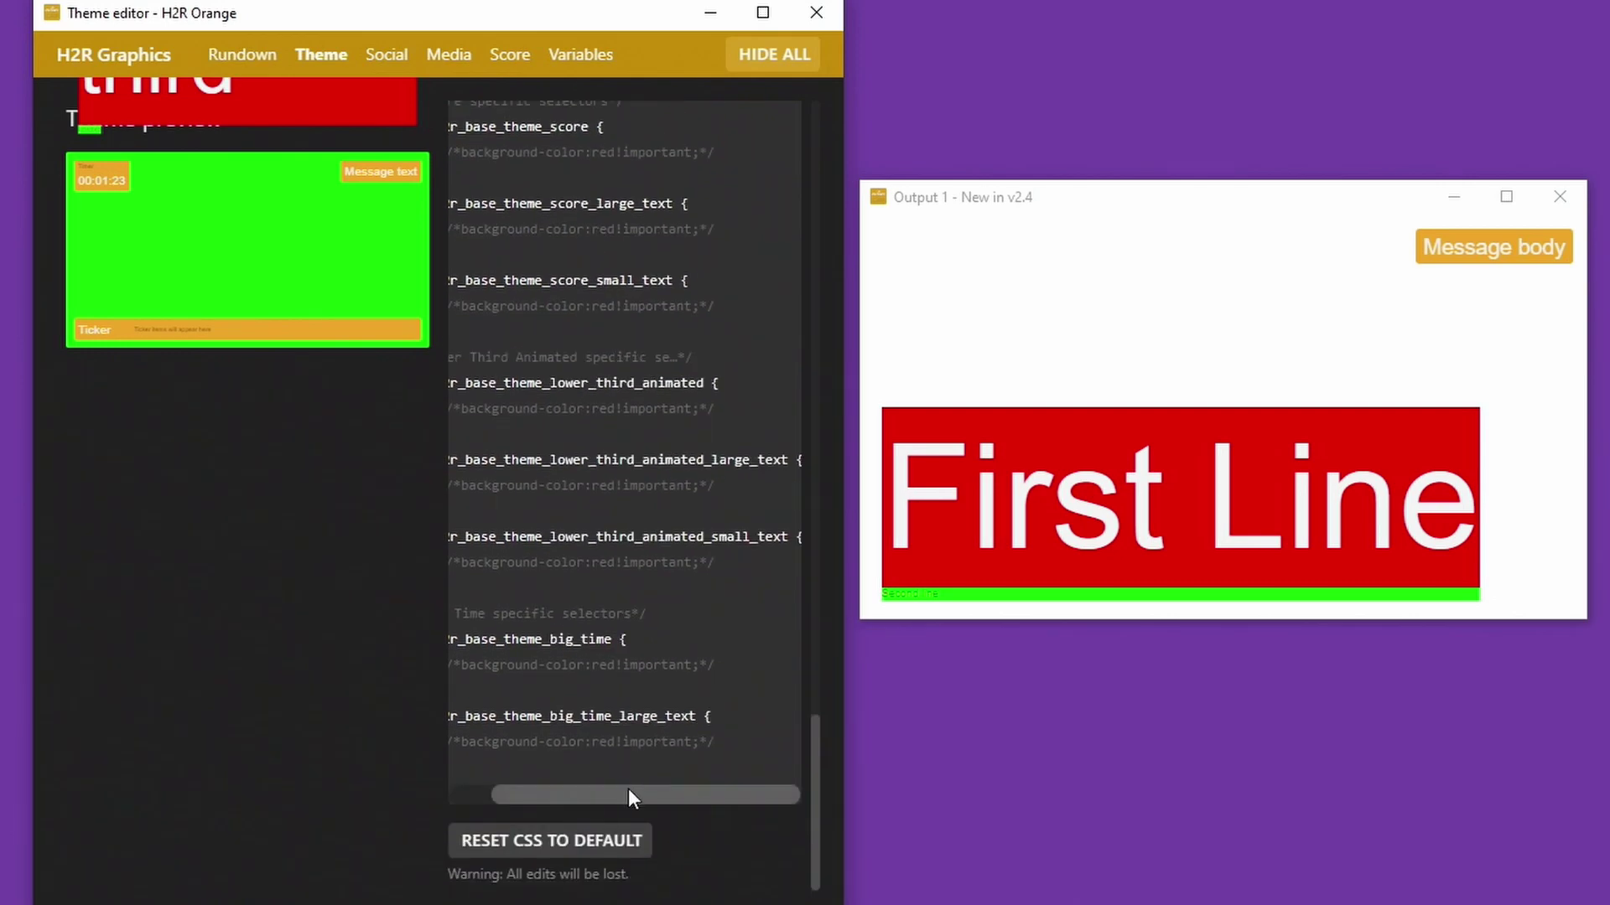
drag(627, 788, 516, 763)
scroll(604, 602, up, 5)
scroll(603, 602, up, 10)
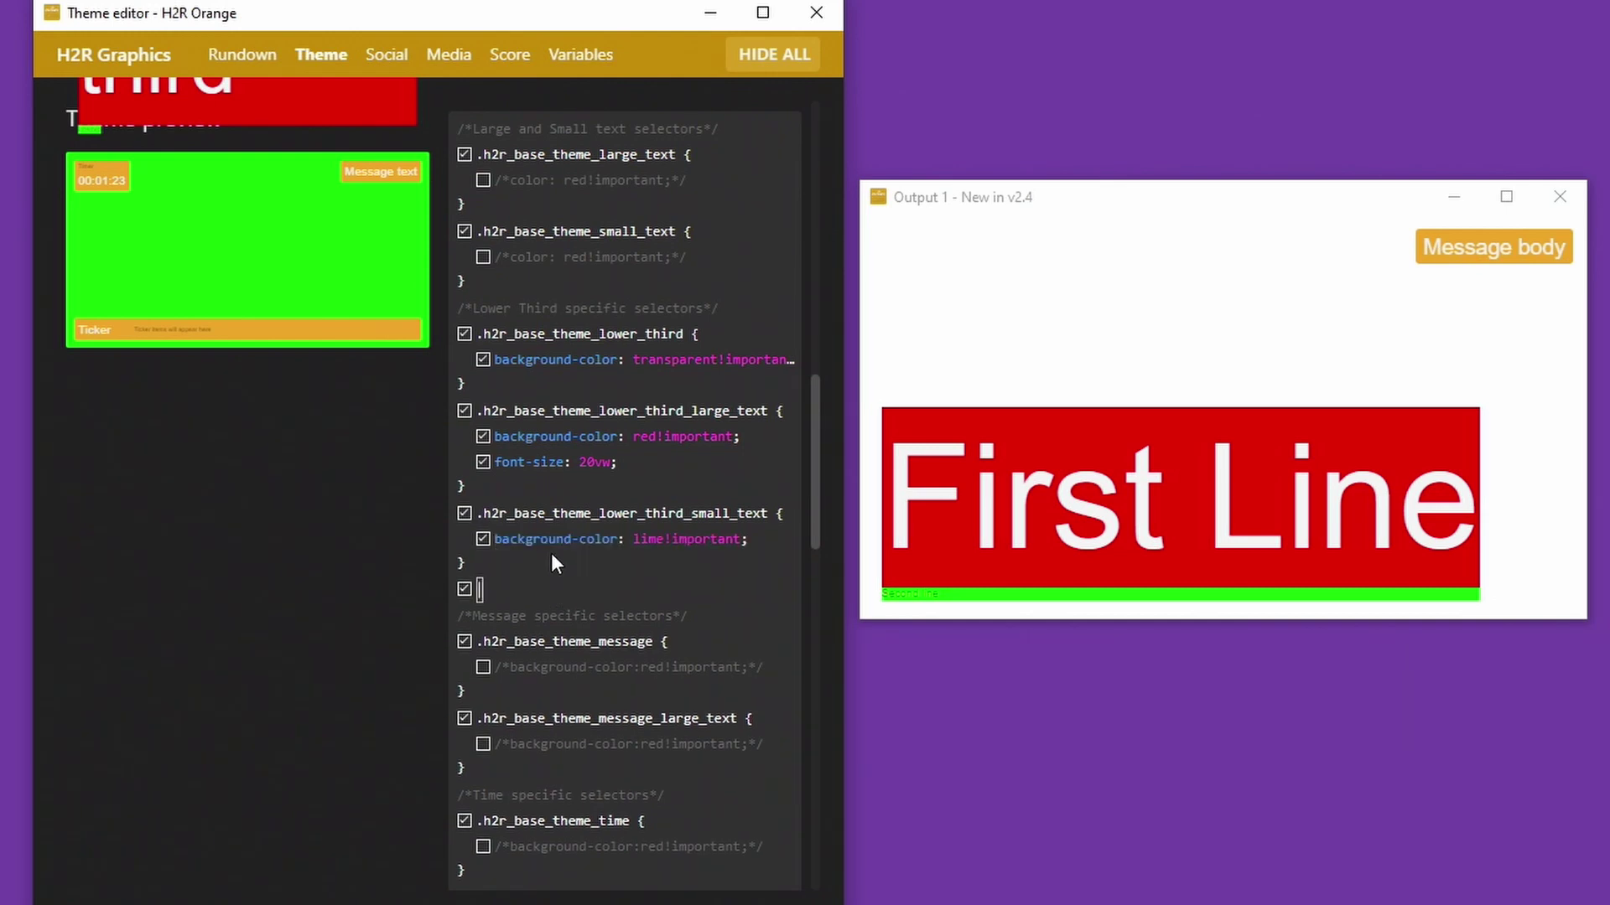
Add margin-left: 10vw to the lower_third_small_text rule
click(766, 541)
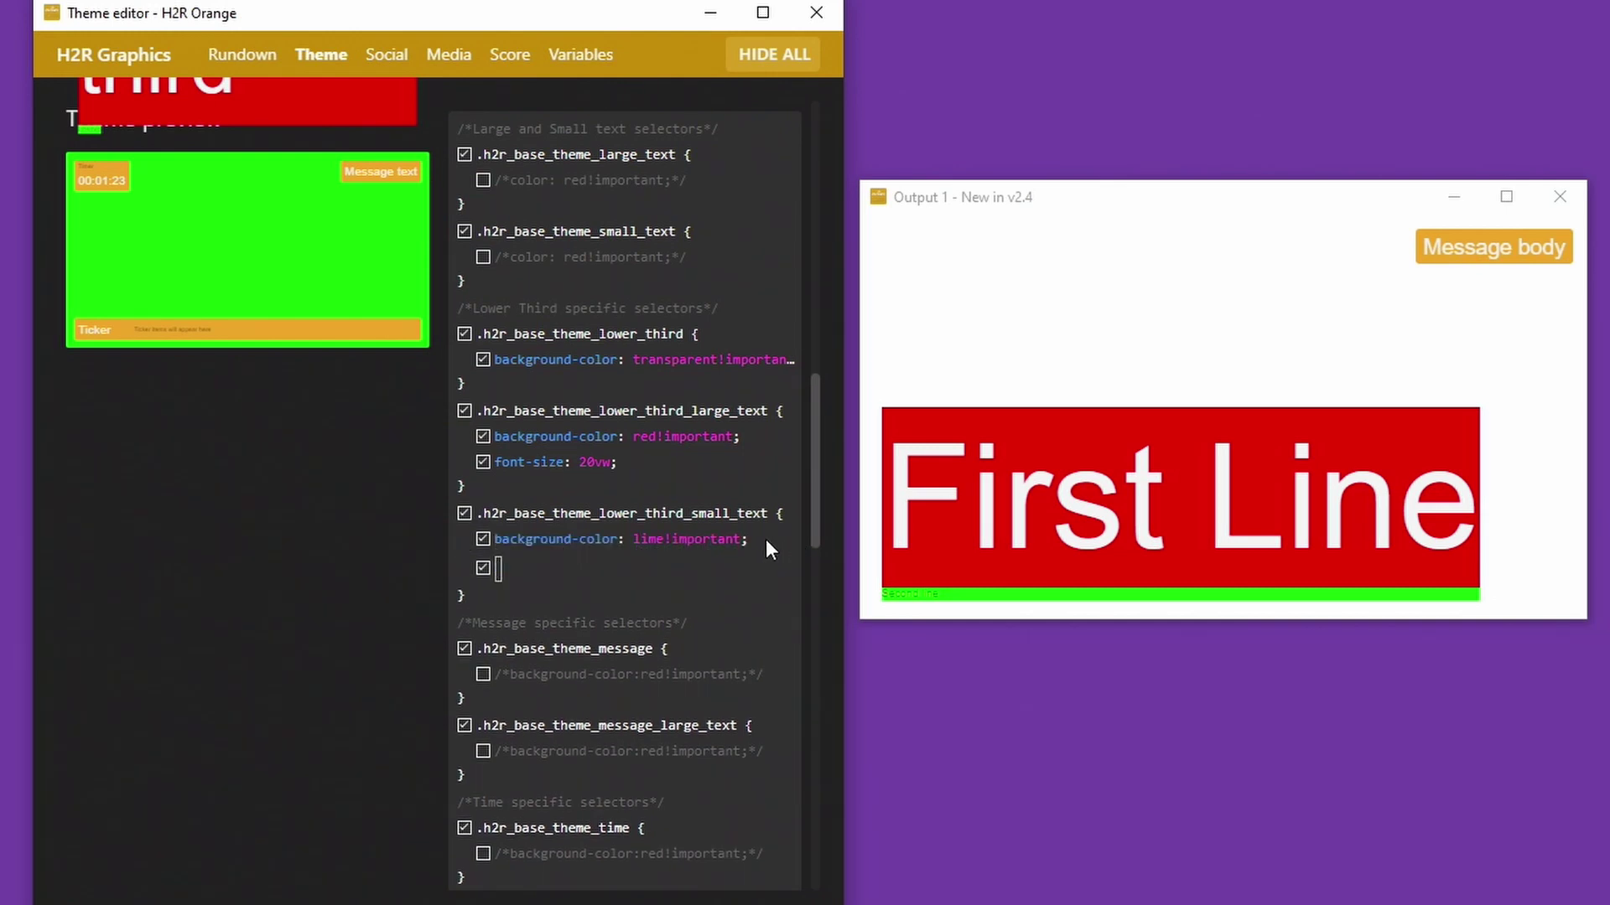
text(margin-left: )
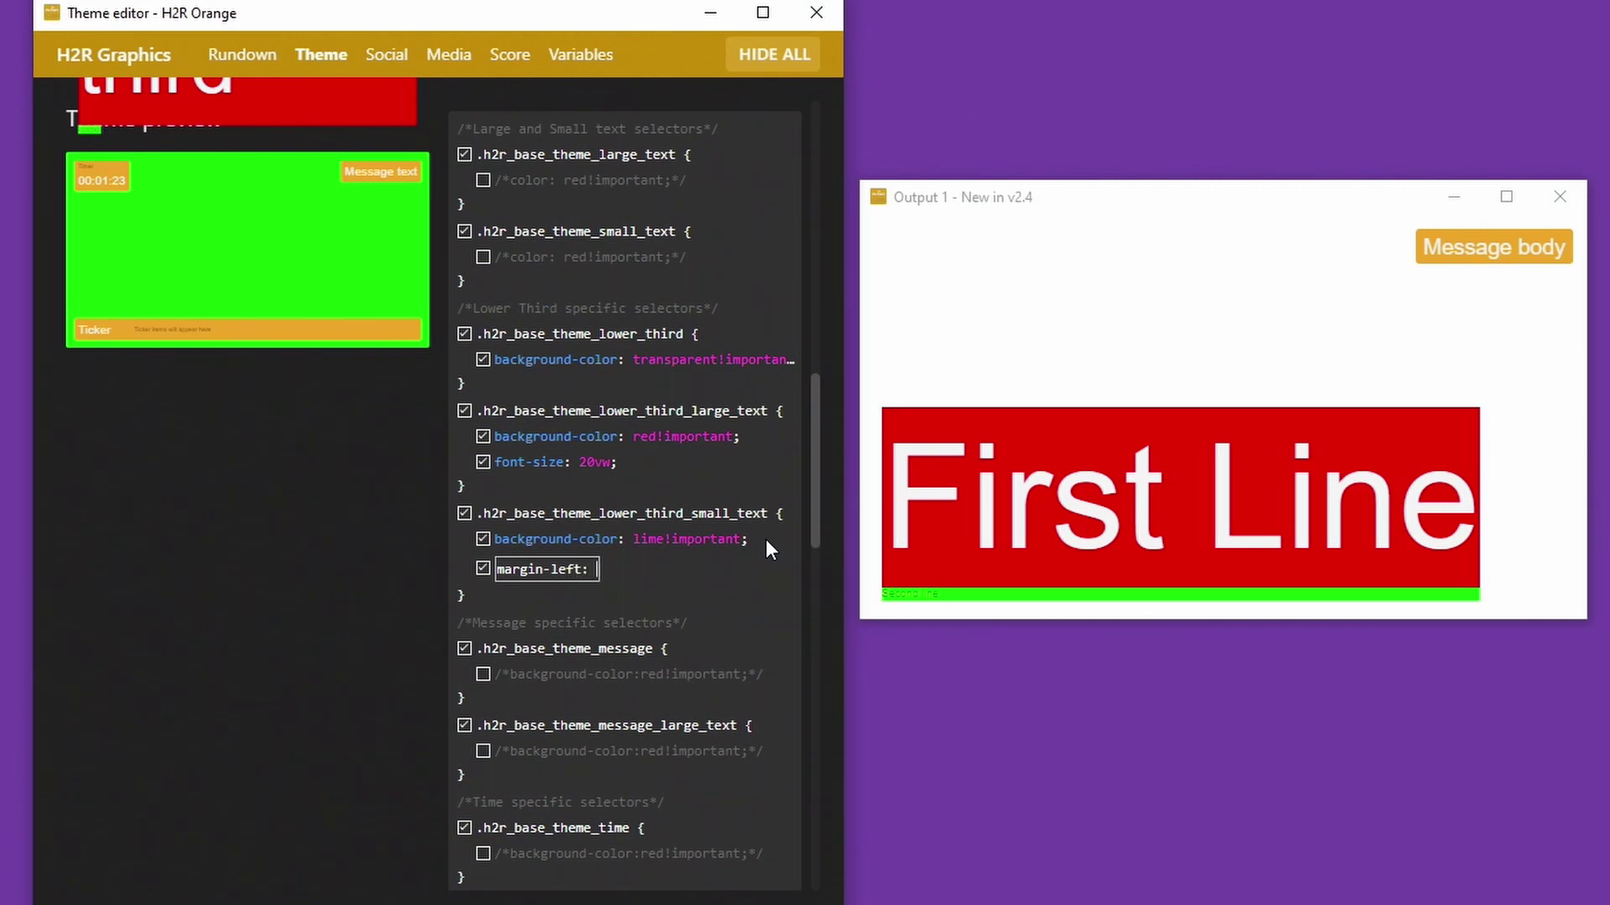
text(10vw)
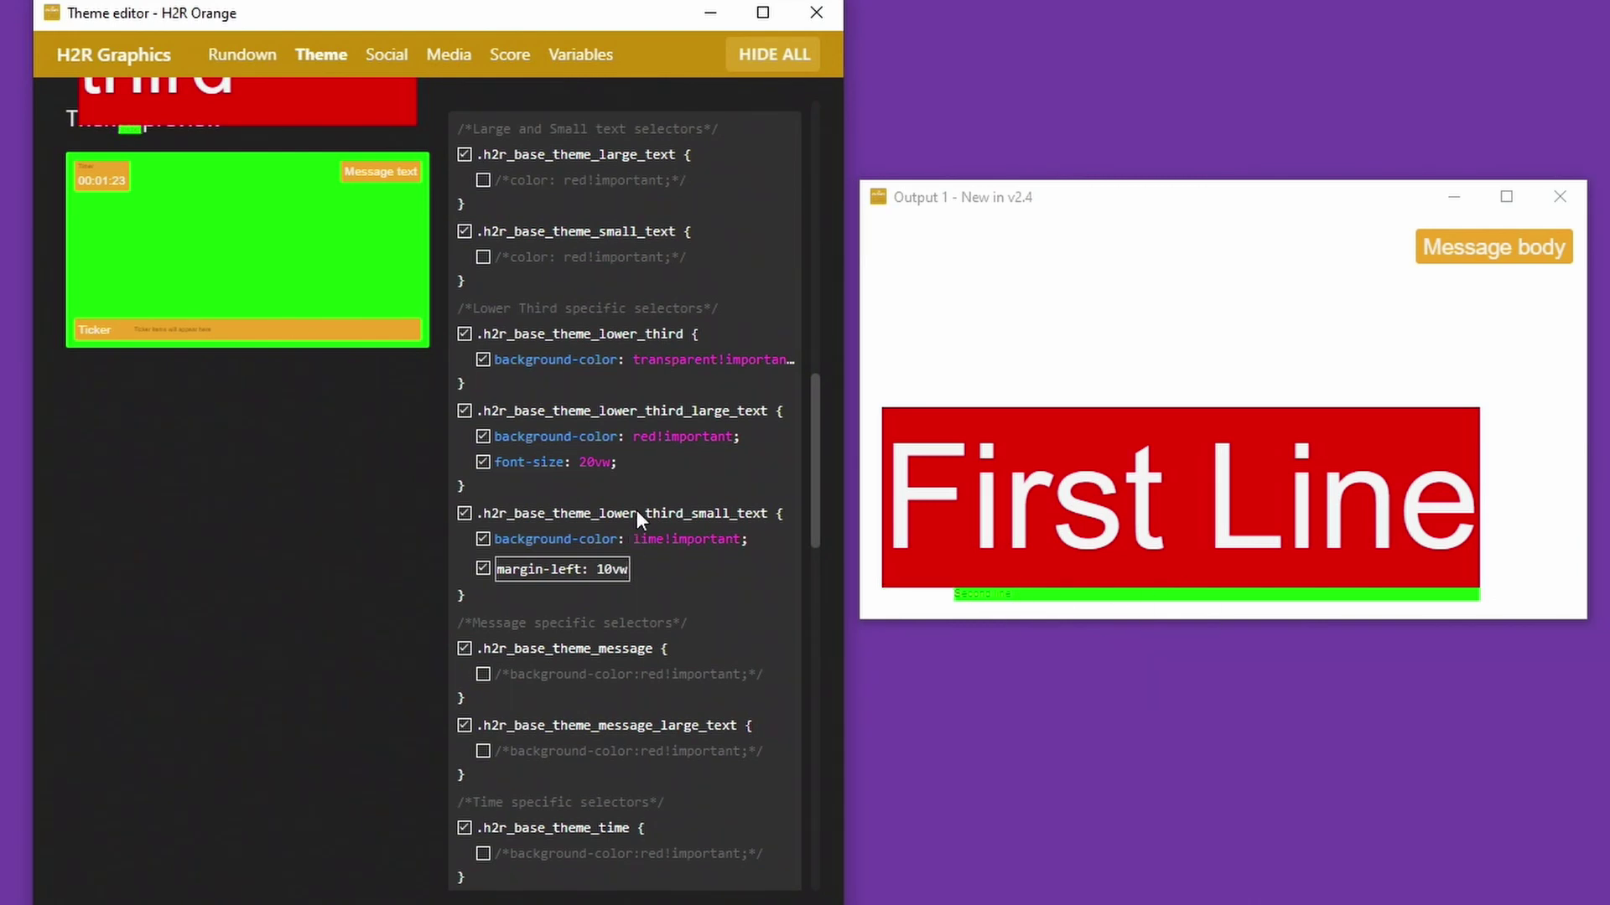
click(652, 467)
Change the First Line font-size from 20vw to 5vw and check the output
click(602, 453)
click(595, 464)
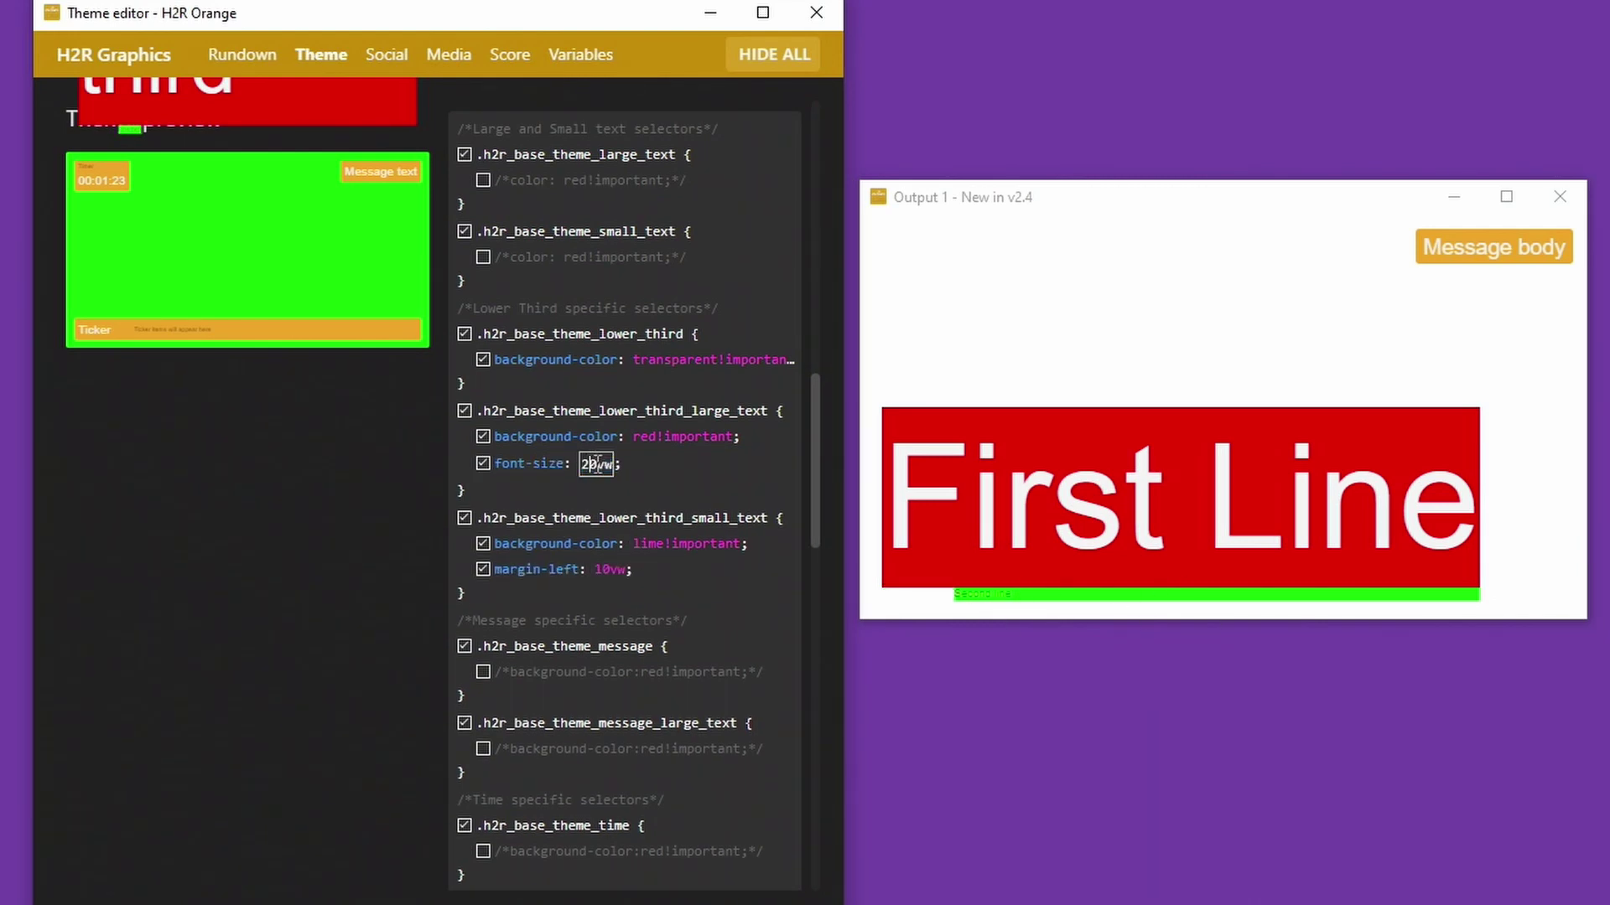
key(BackSpace)
text(1)
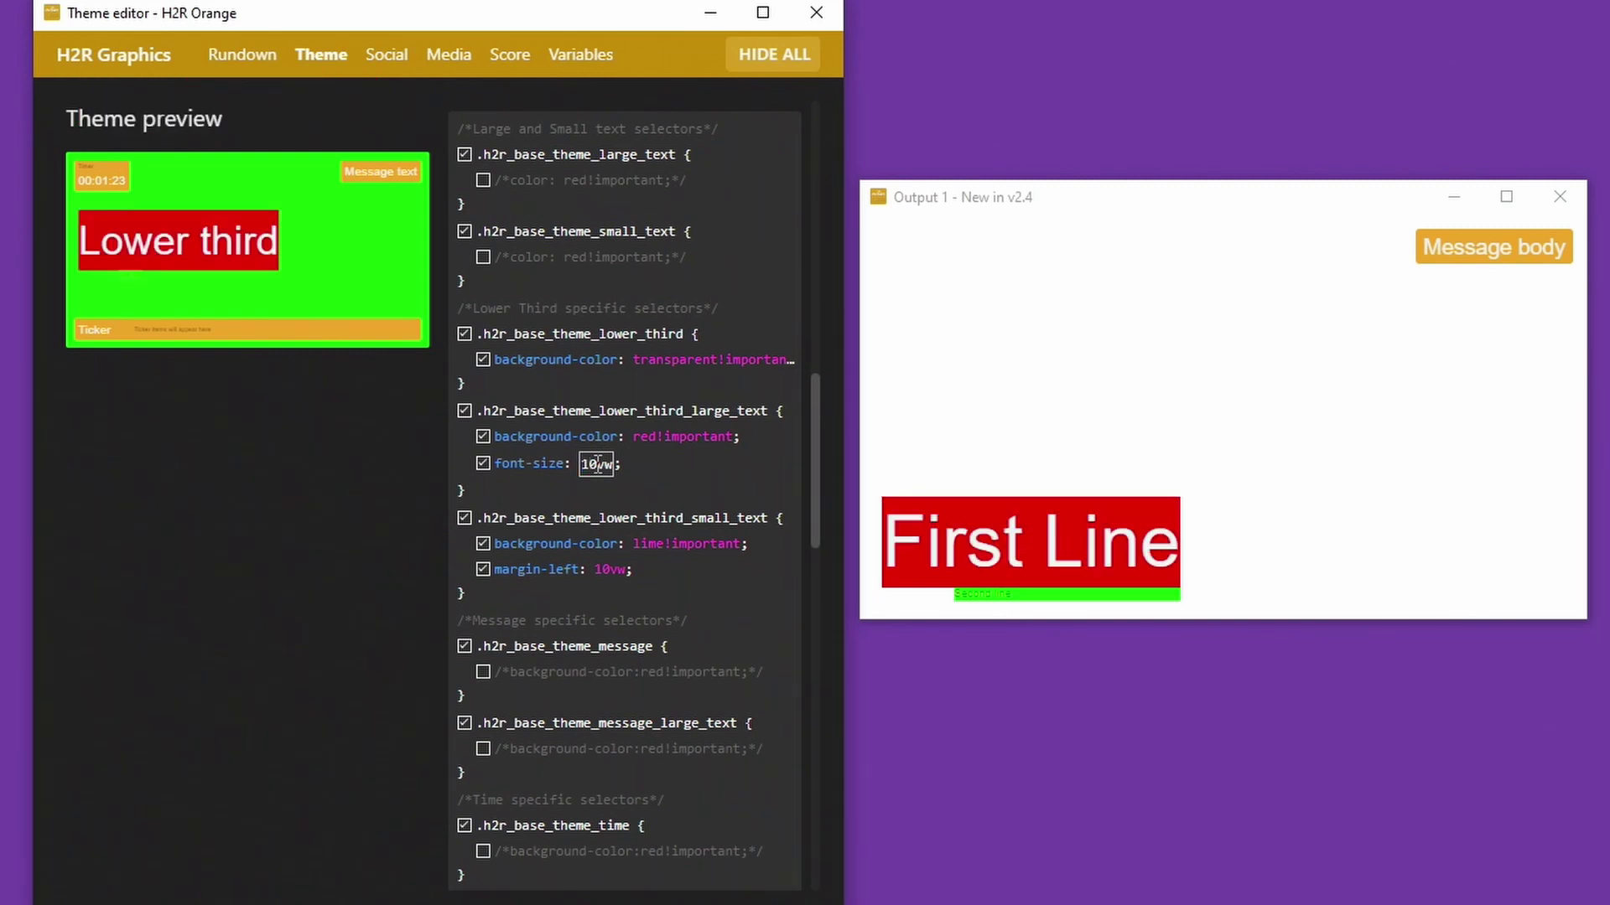
text(5)
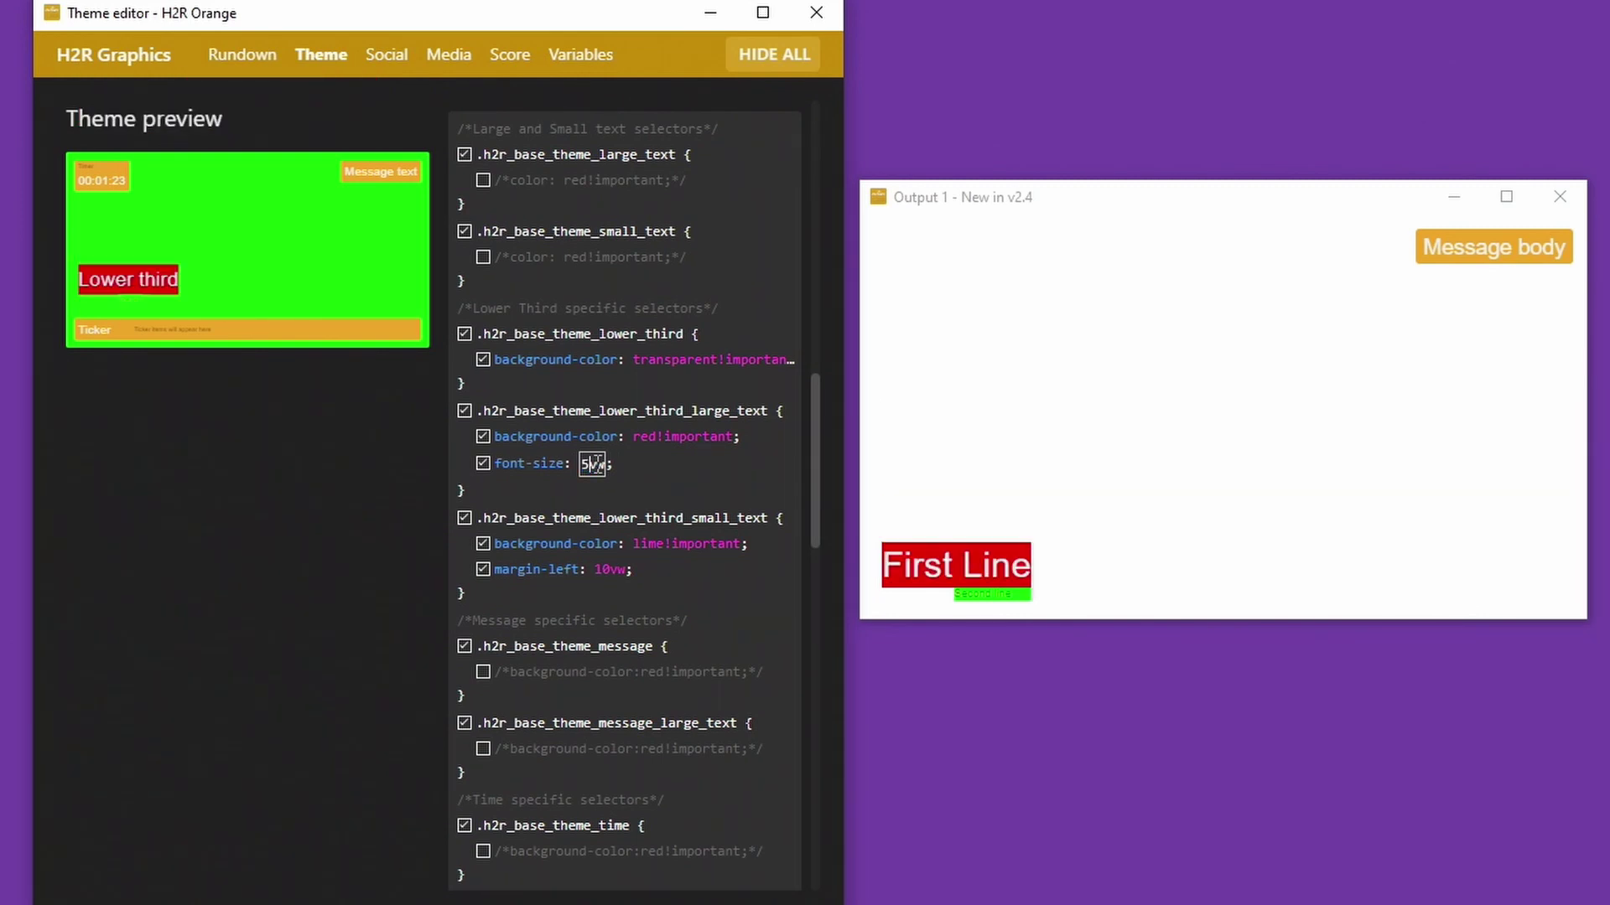
key(Return)
click(1088, 503)
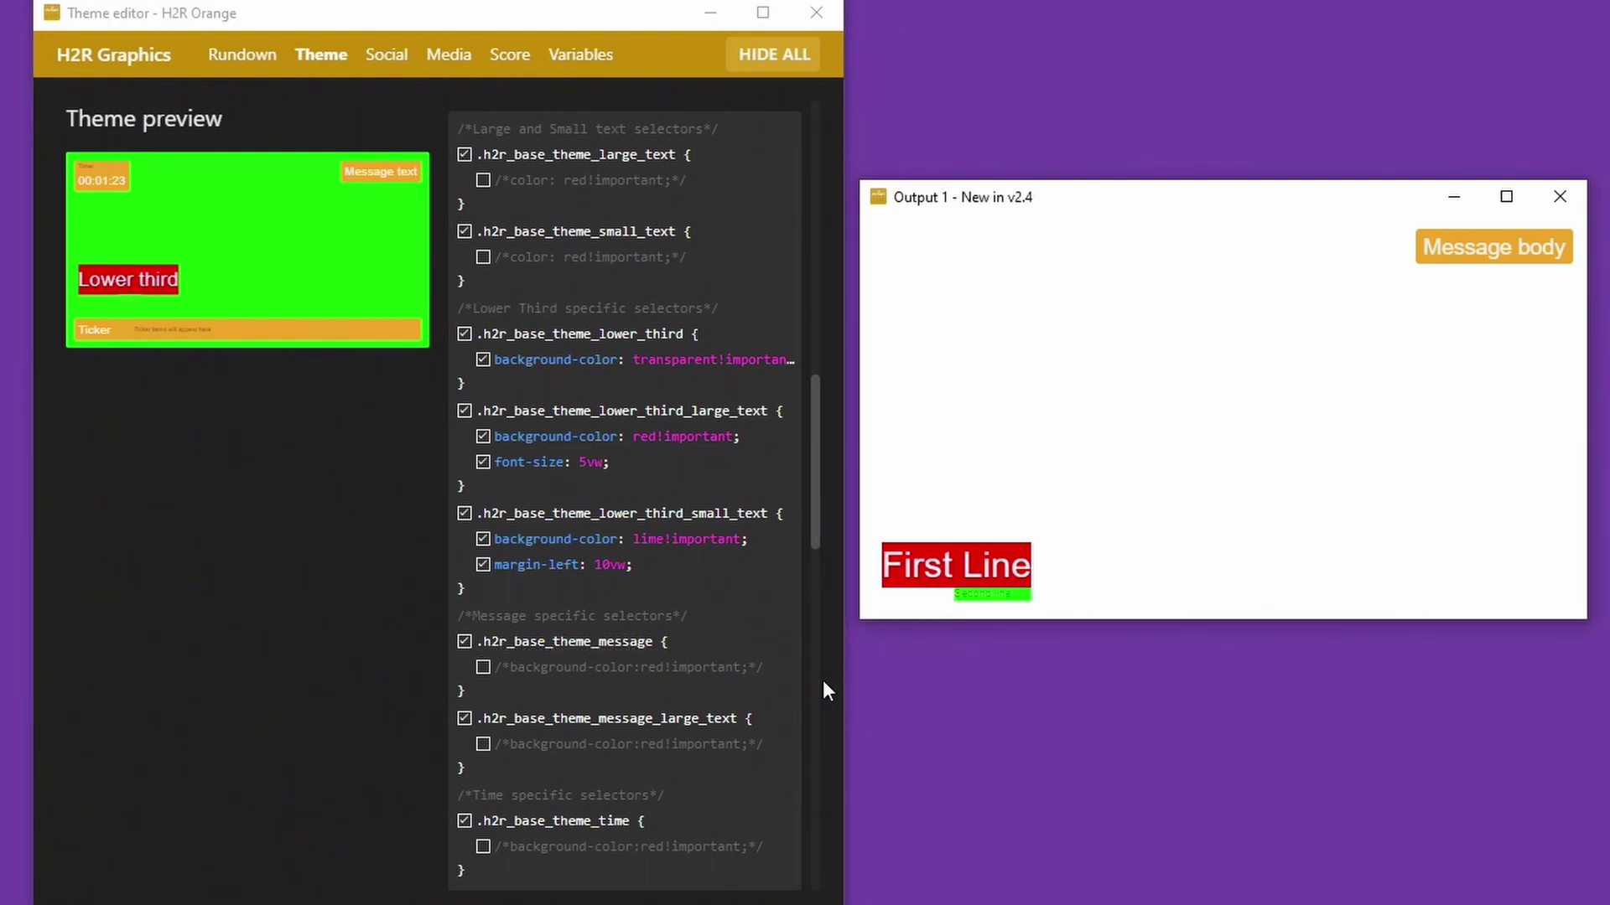
scroll(642, 598, down, 15)
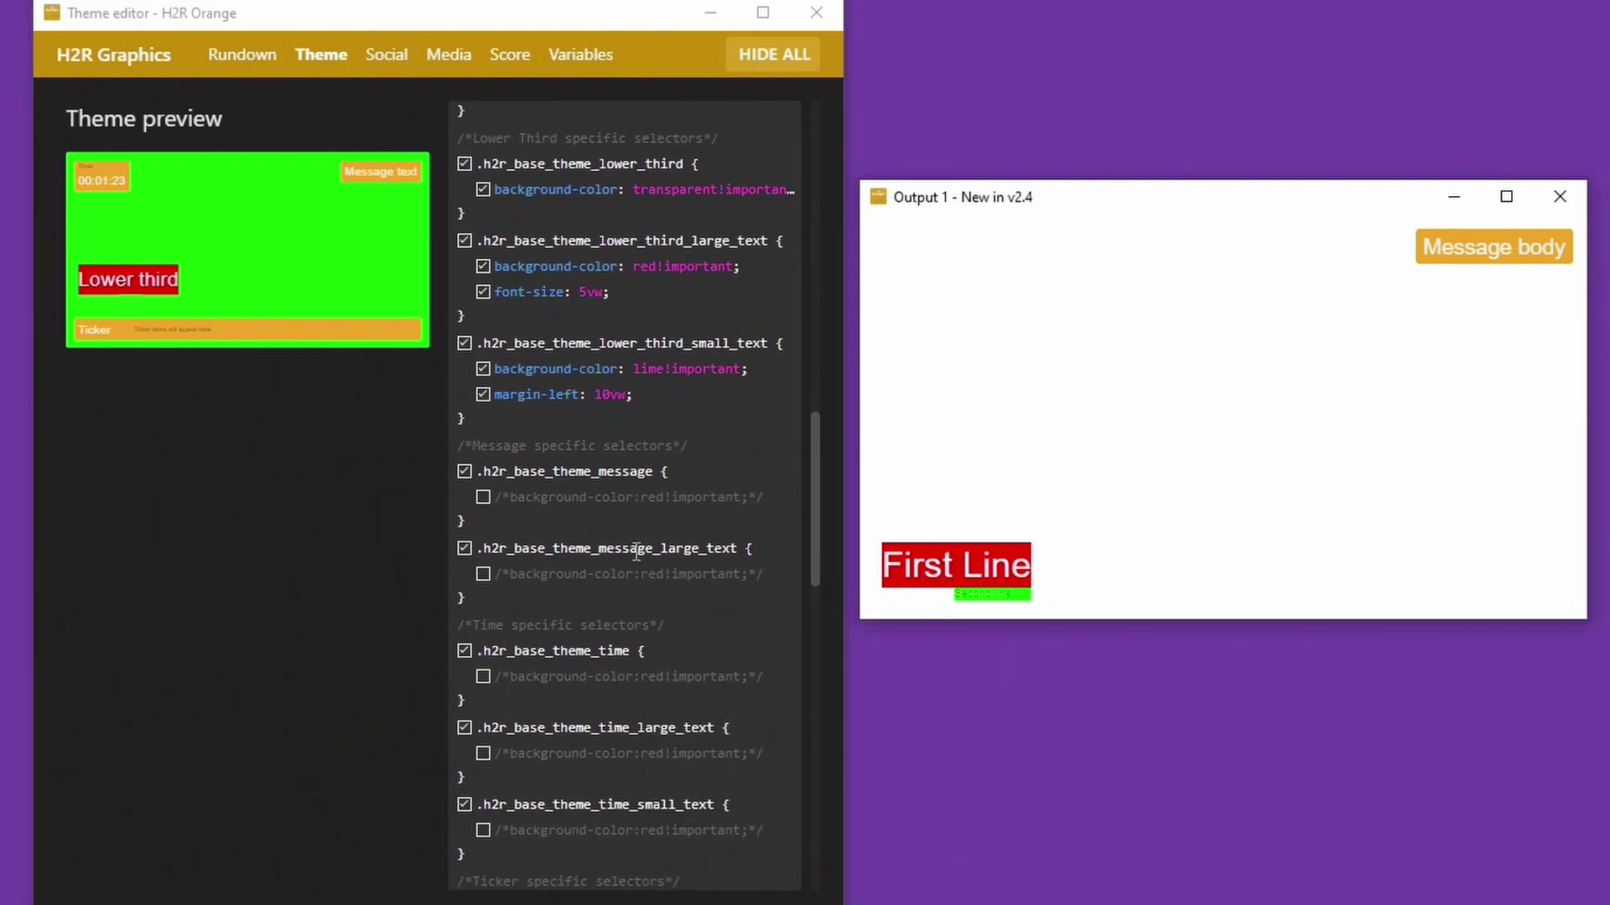
scroll(634, 539, down, 3)
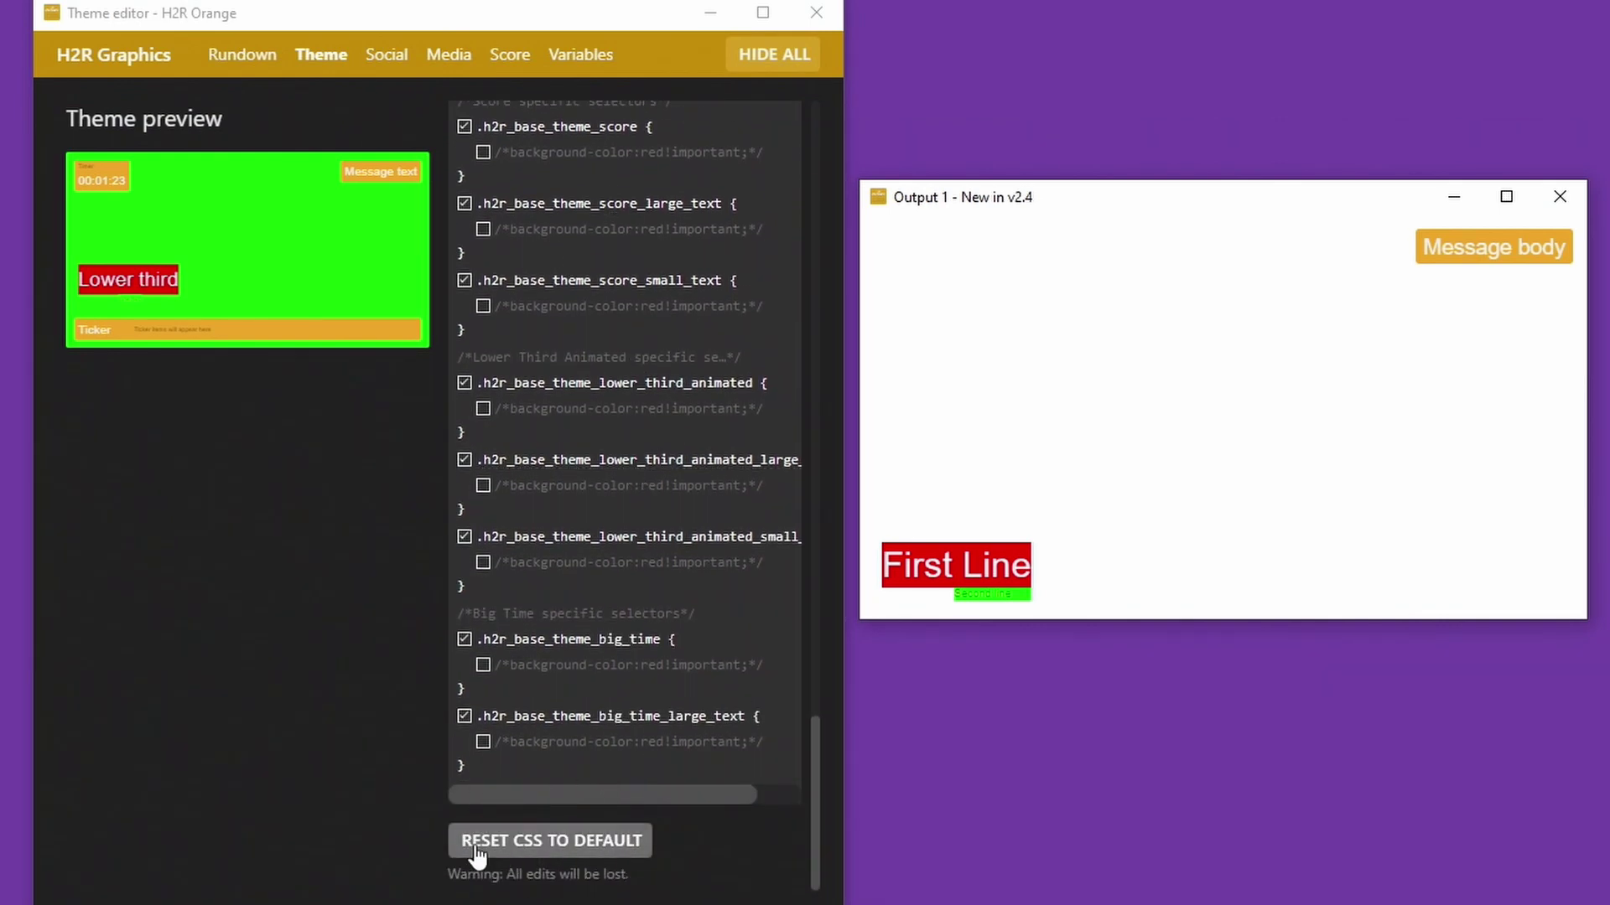
Reset the theme CSS to default so the lower third turns orange again
click(543, 852)
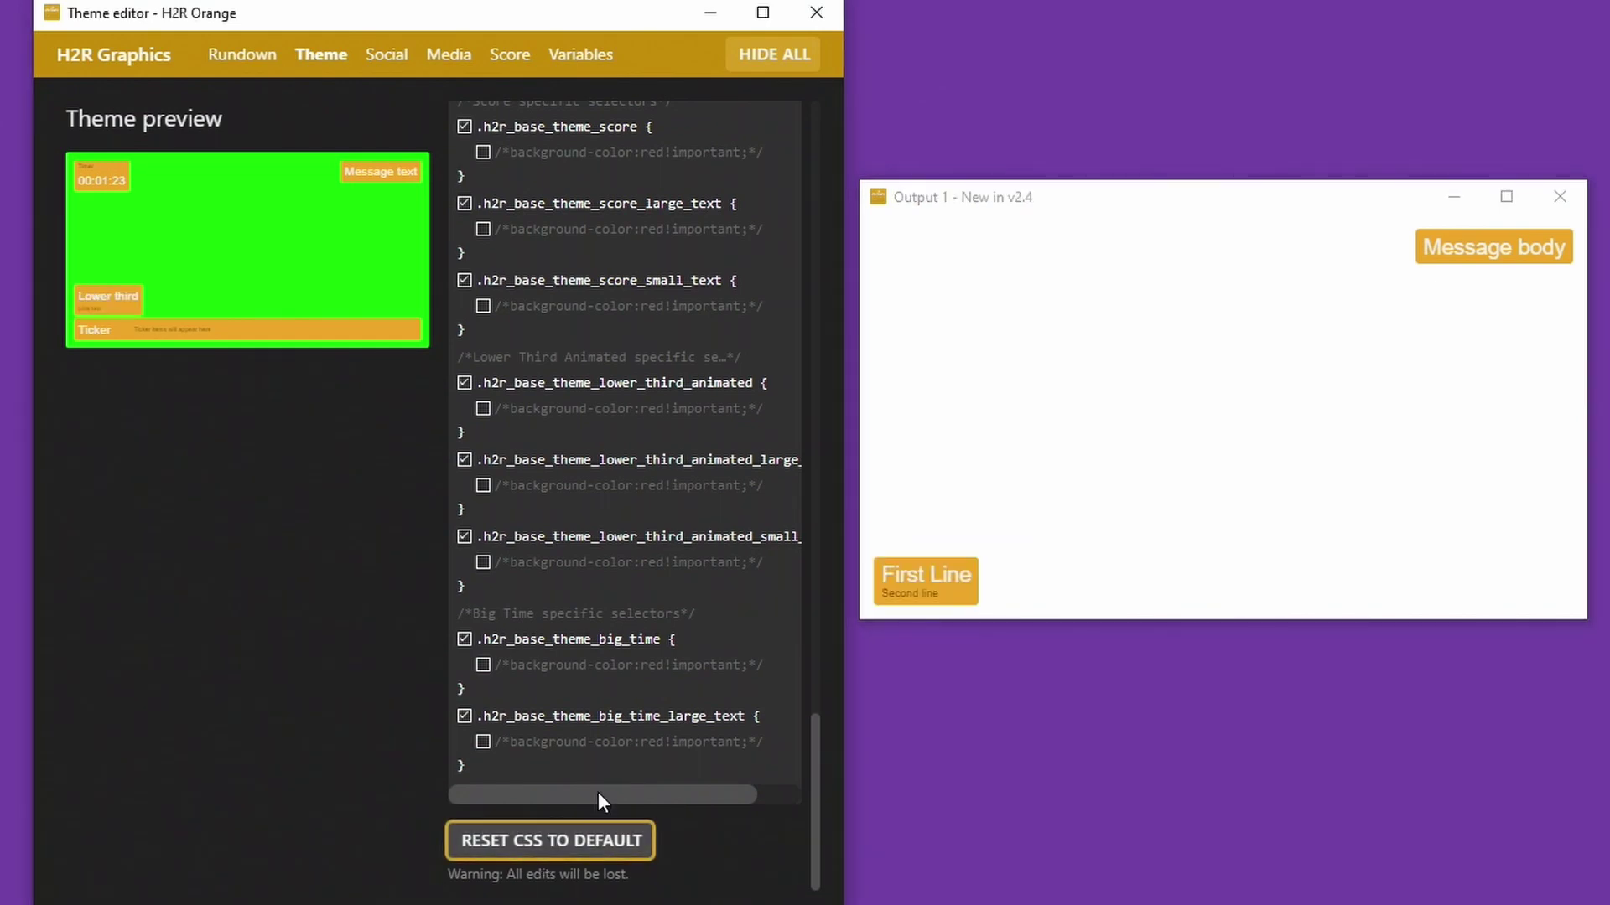
scroll(637, 682, up, 10)
scroll(602, 584, up, 10)
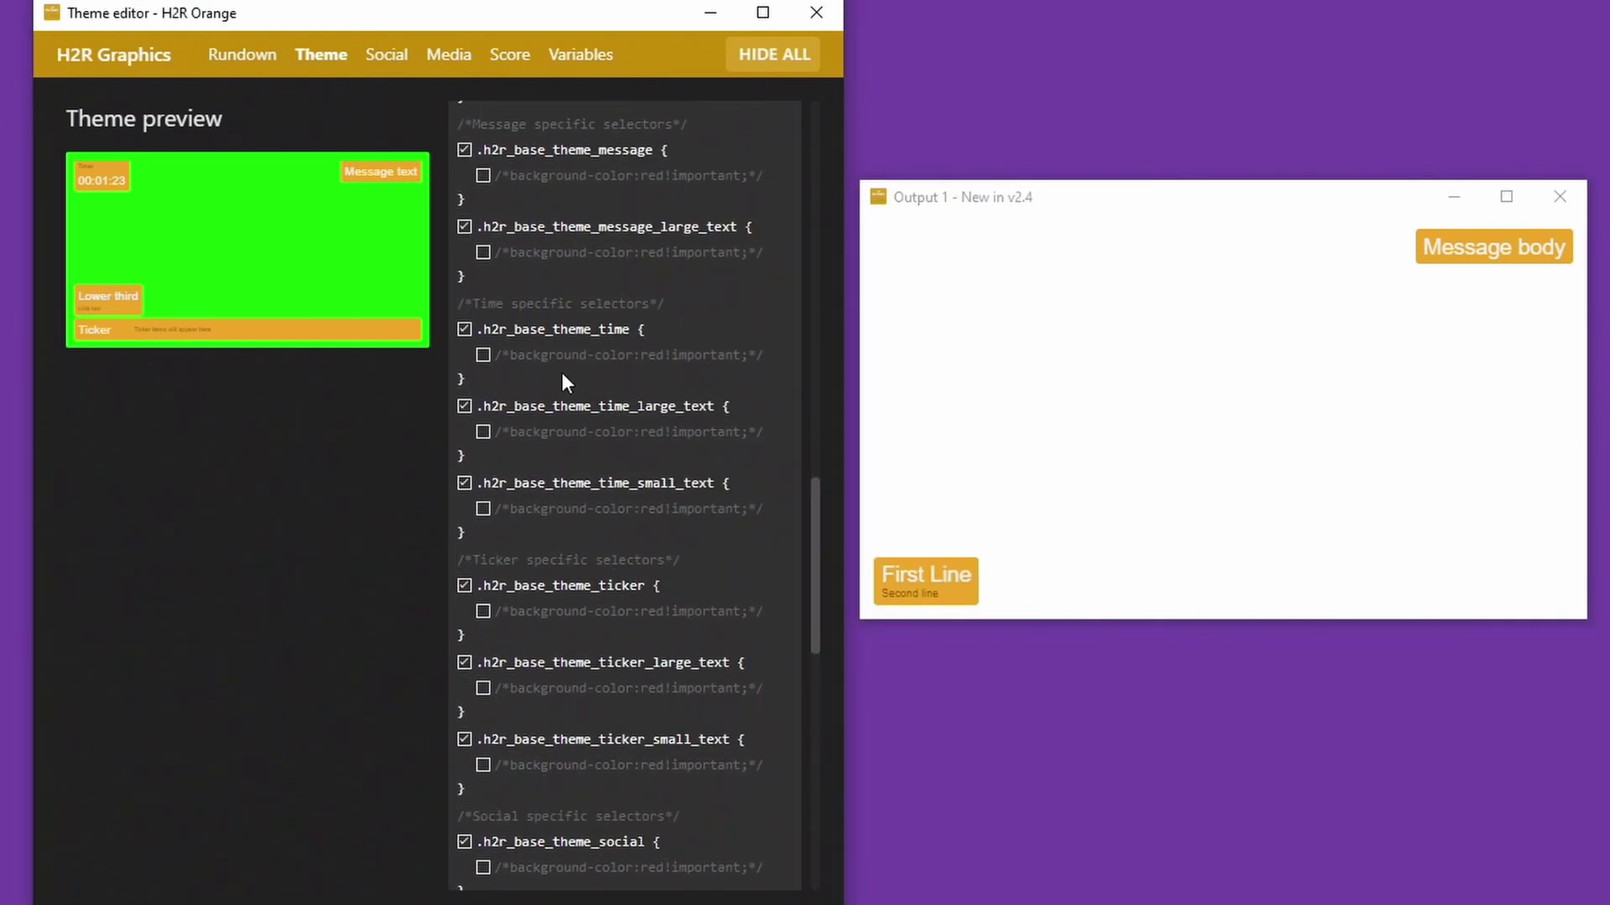
scroll(565, 558, down, 2)
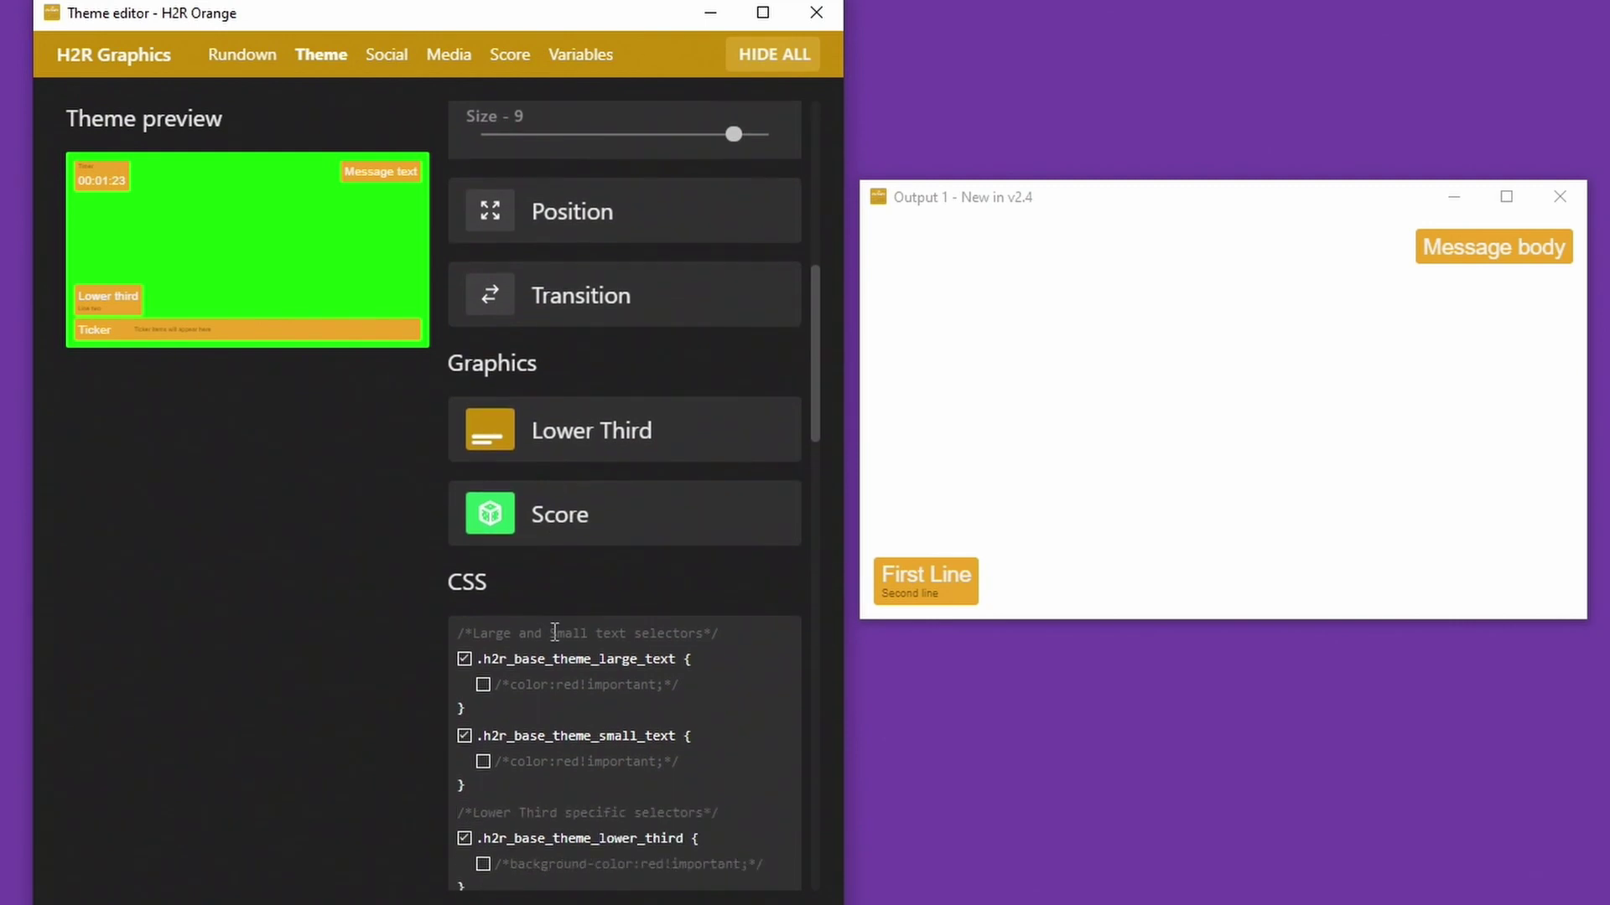
scroll(478, 624, down, 2)
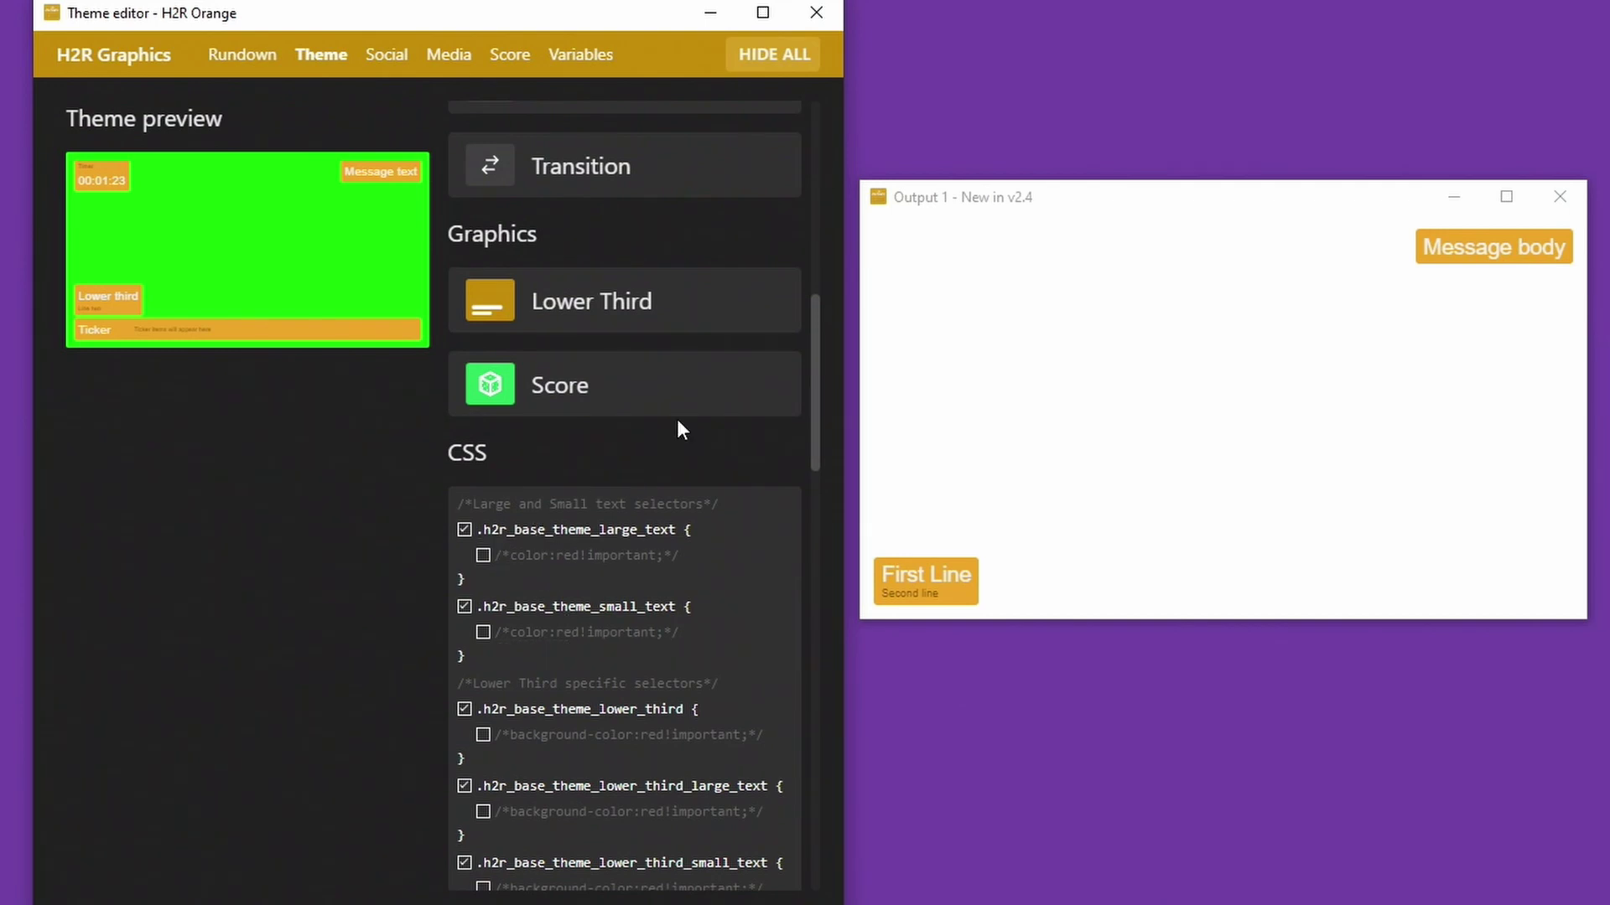
scroll(676, 419, up, 15)
Switch the theme editor to the H2R Grey theme
click(645, 190)
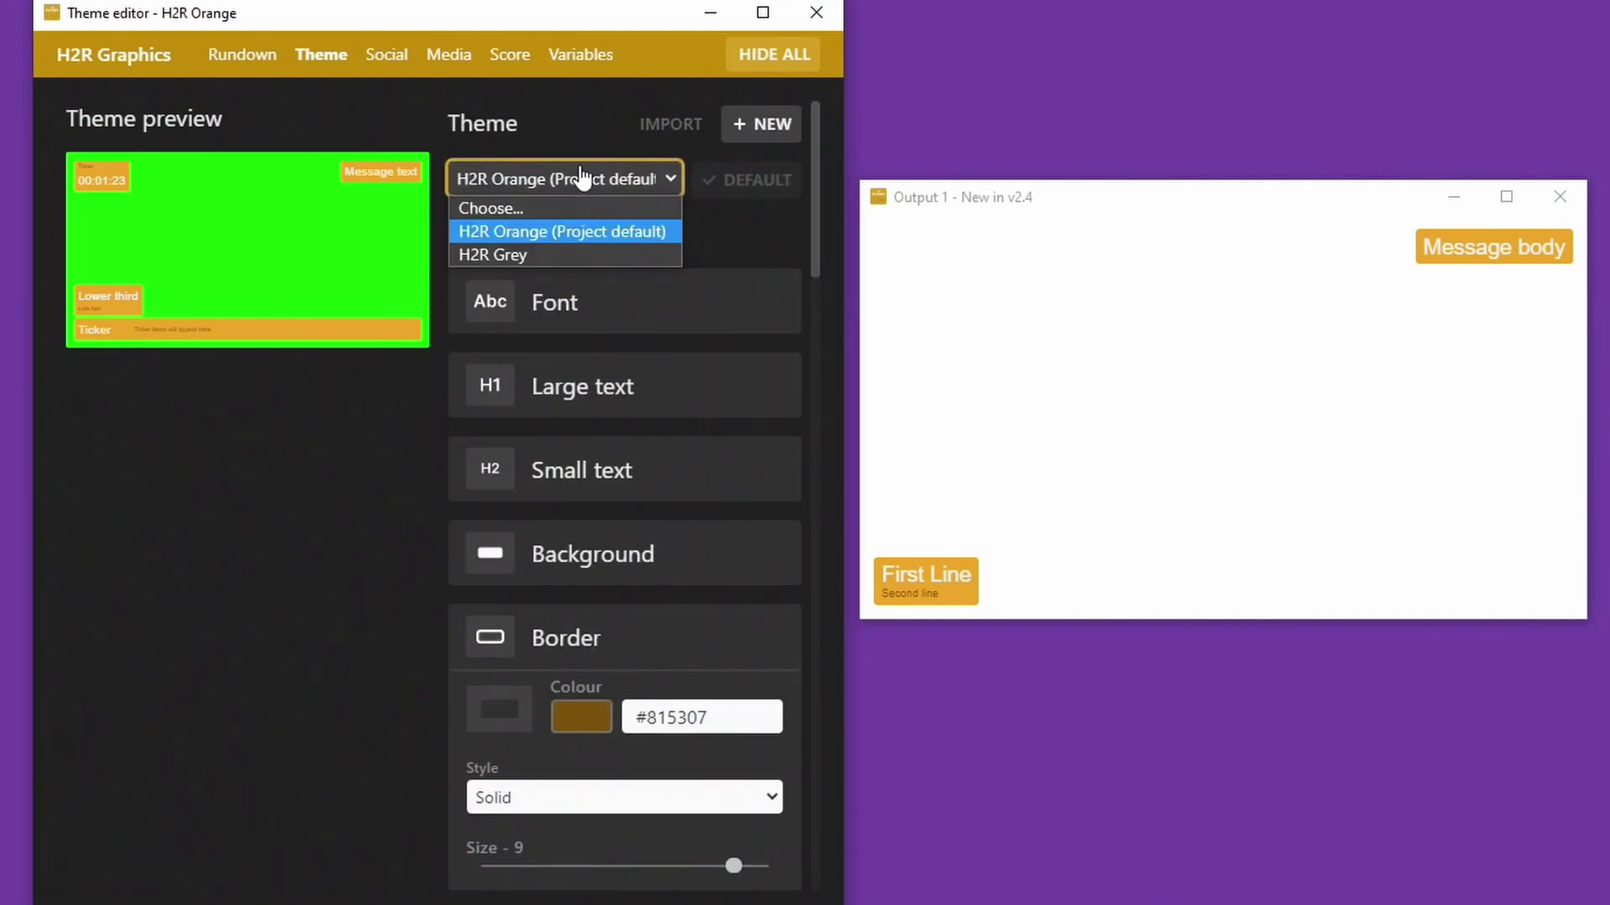
click(542, 255)
scroll(560, 309, down, 12)
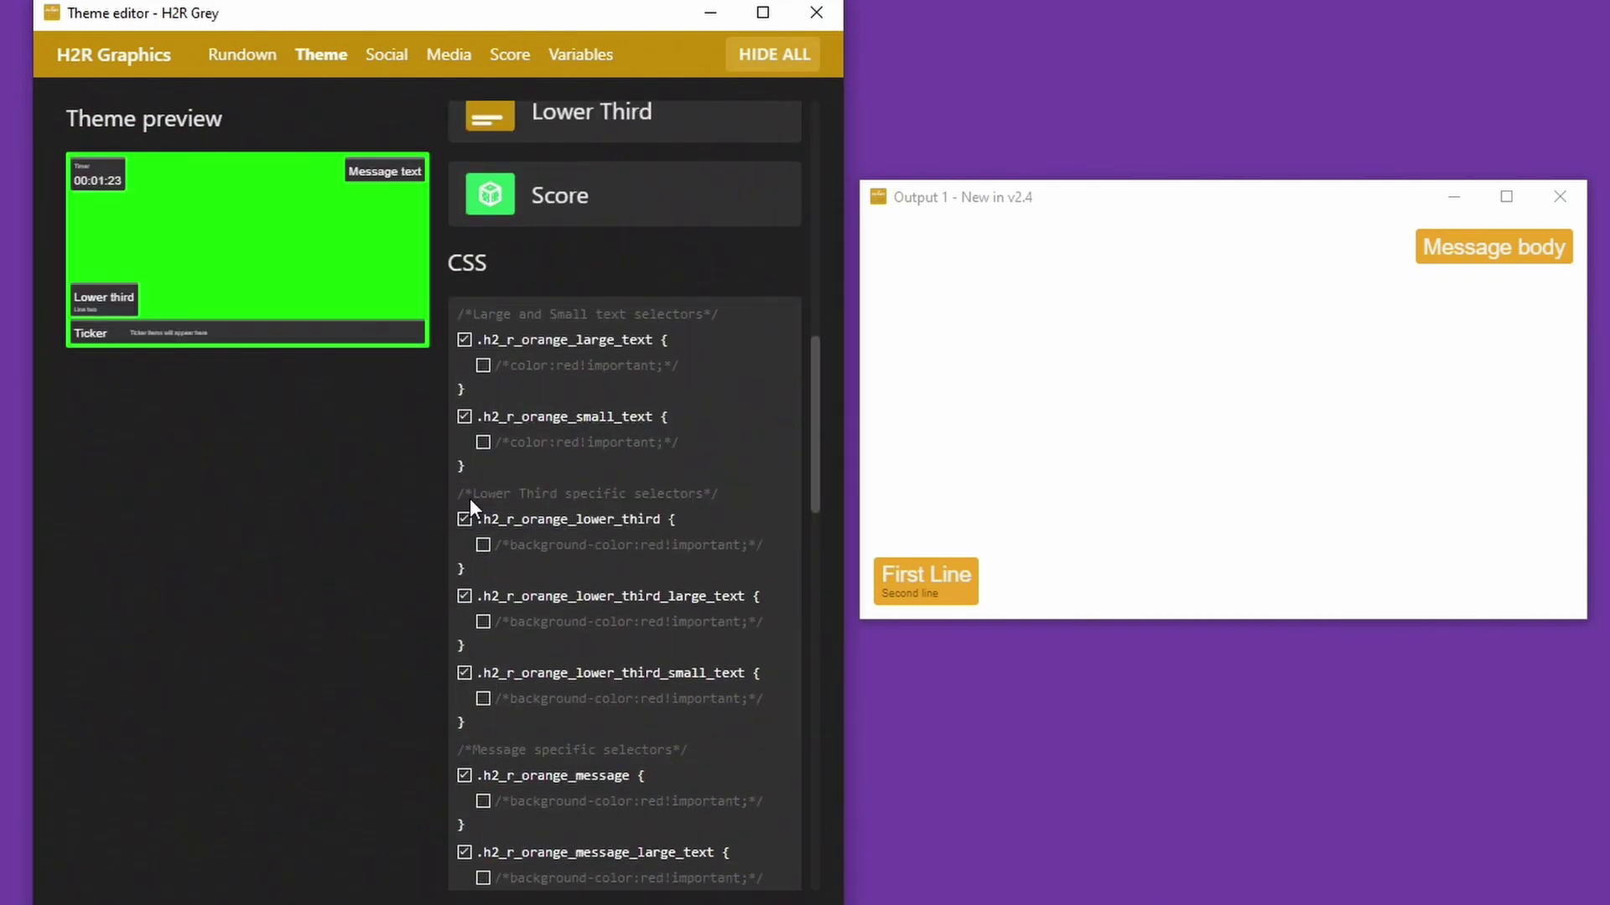
scroll(600, 657, up, 12)
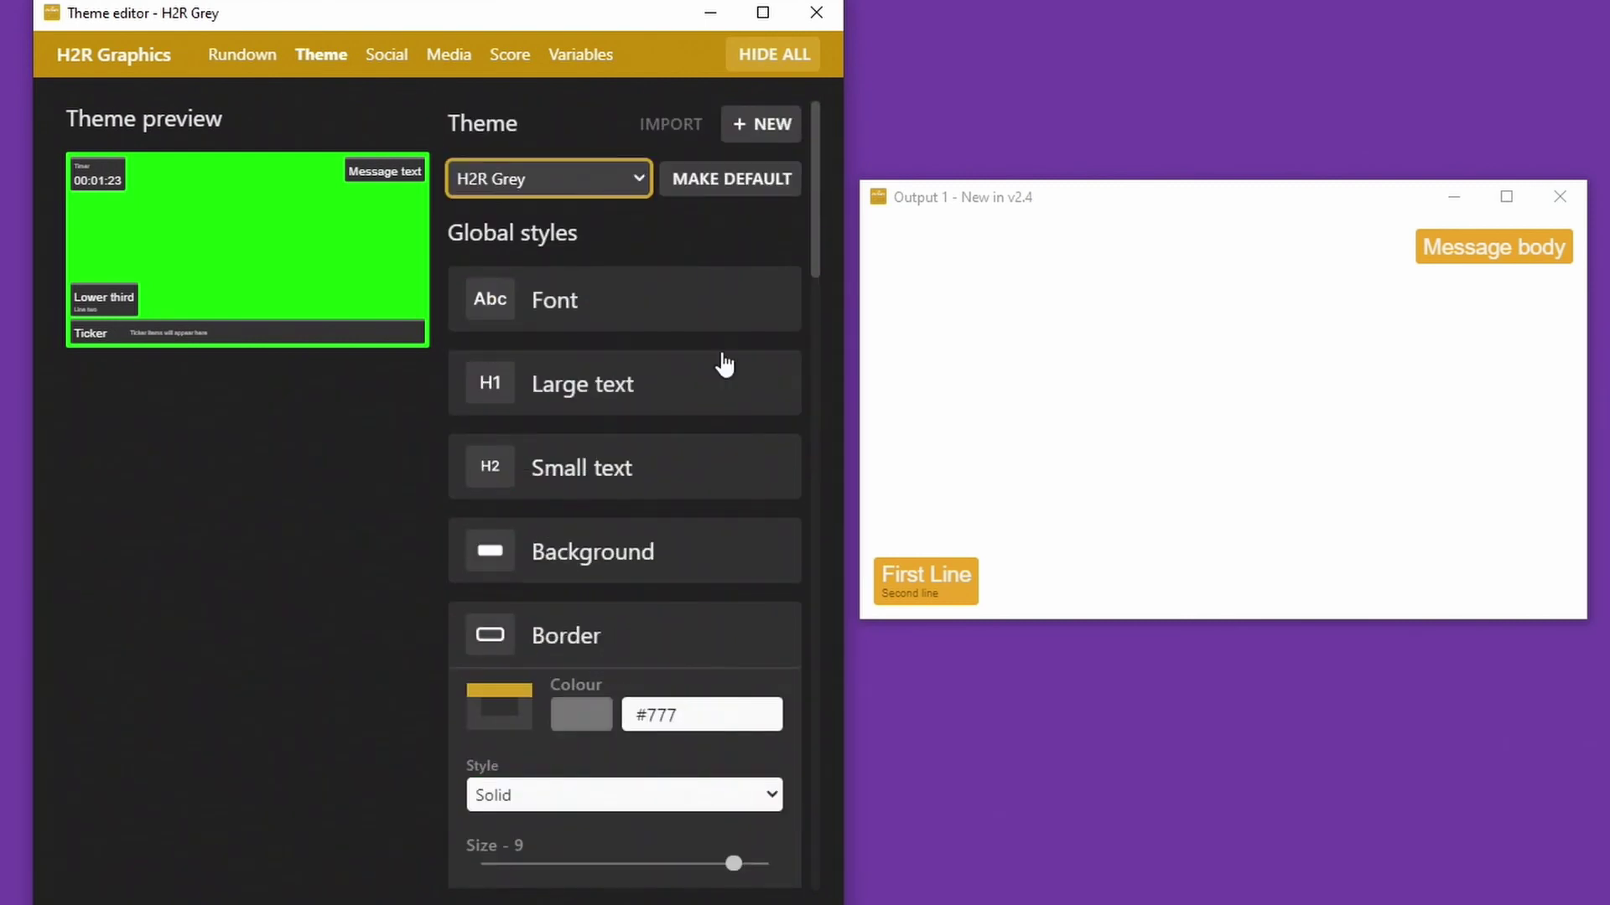
click(654, 219)
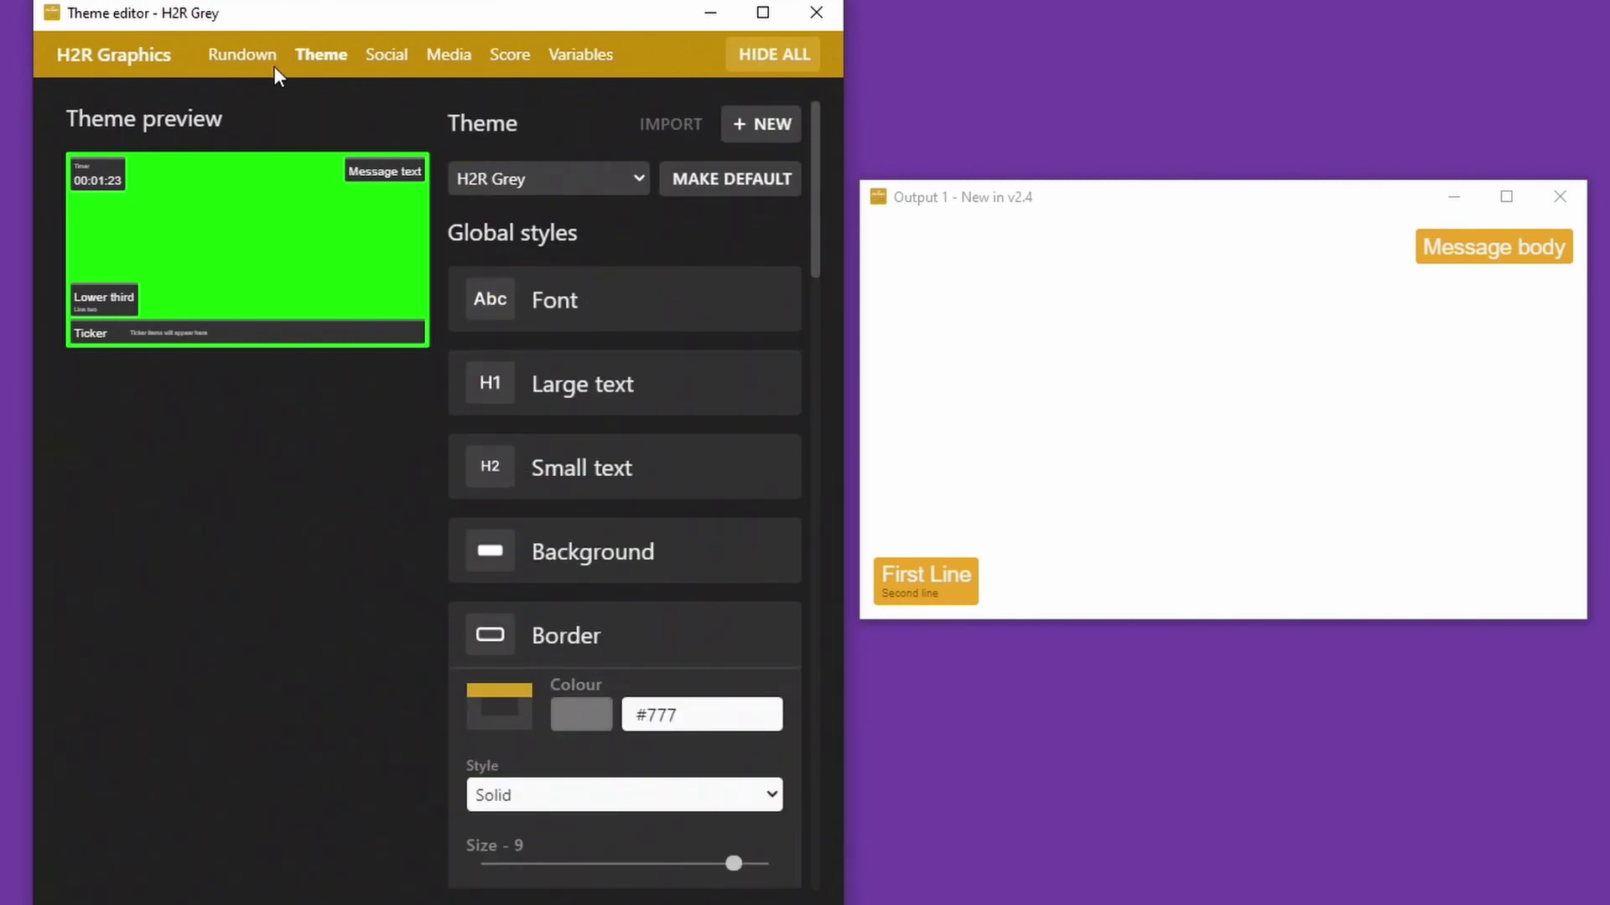
From the Rundown, browse the ANIMATED graphics in the Add Graphic panel, then close it
click(247, 56)
click(615, 126)
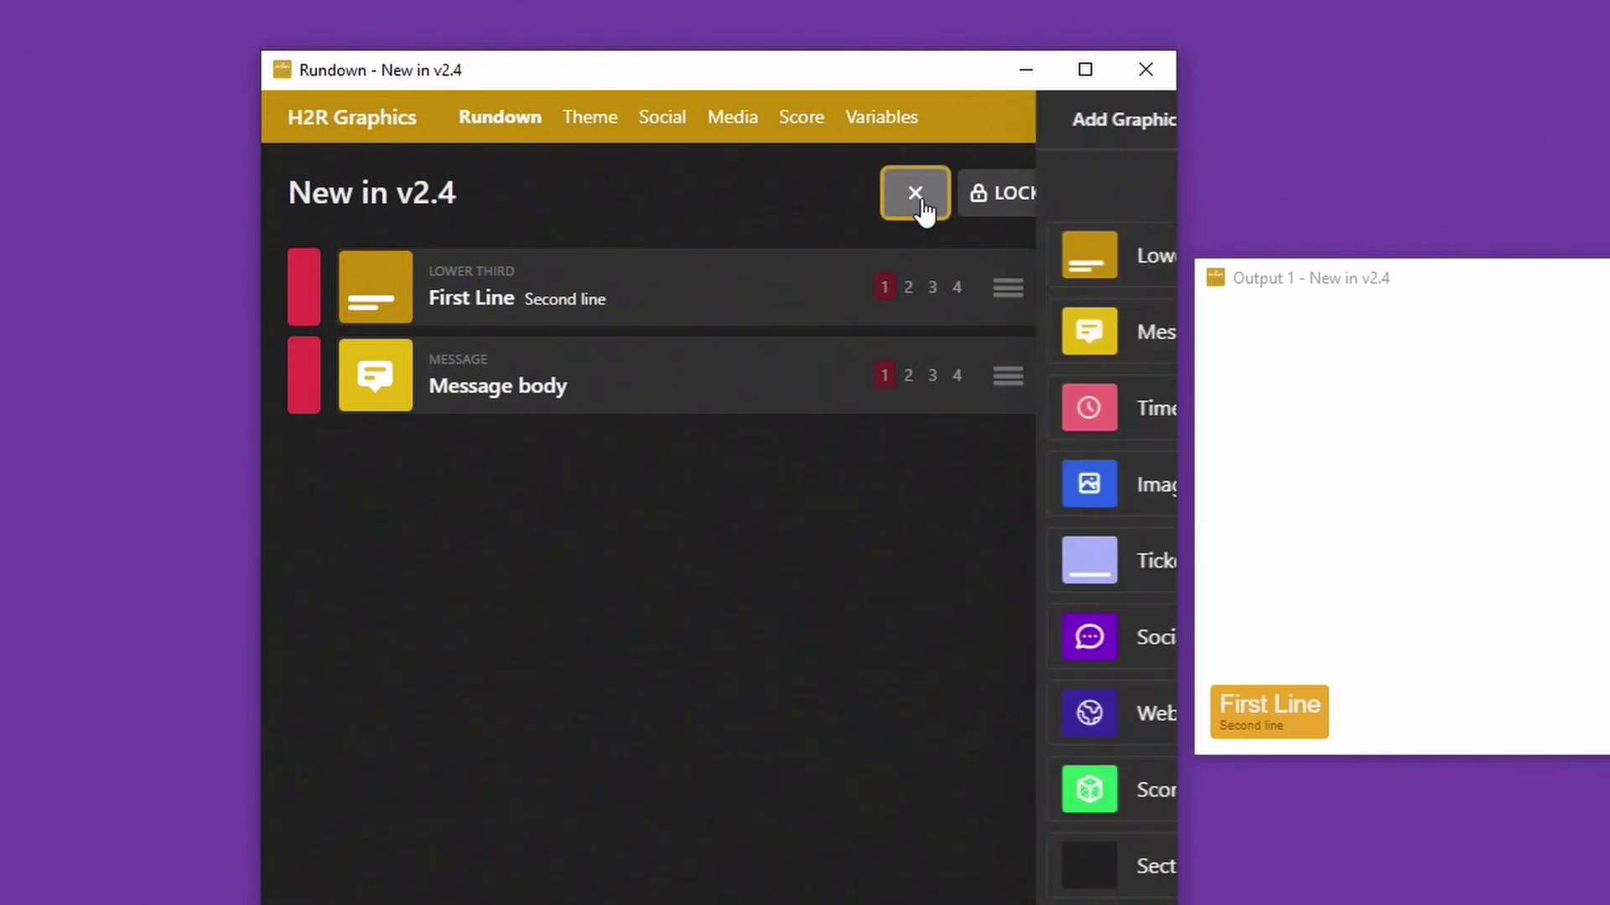
click(970, 198)
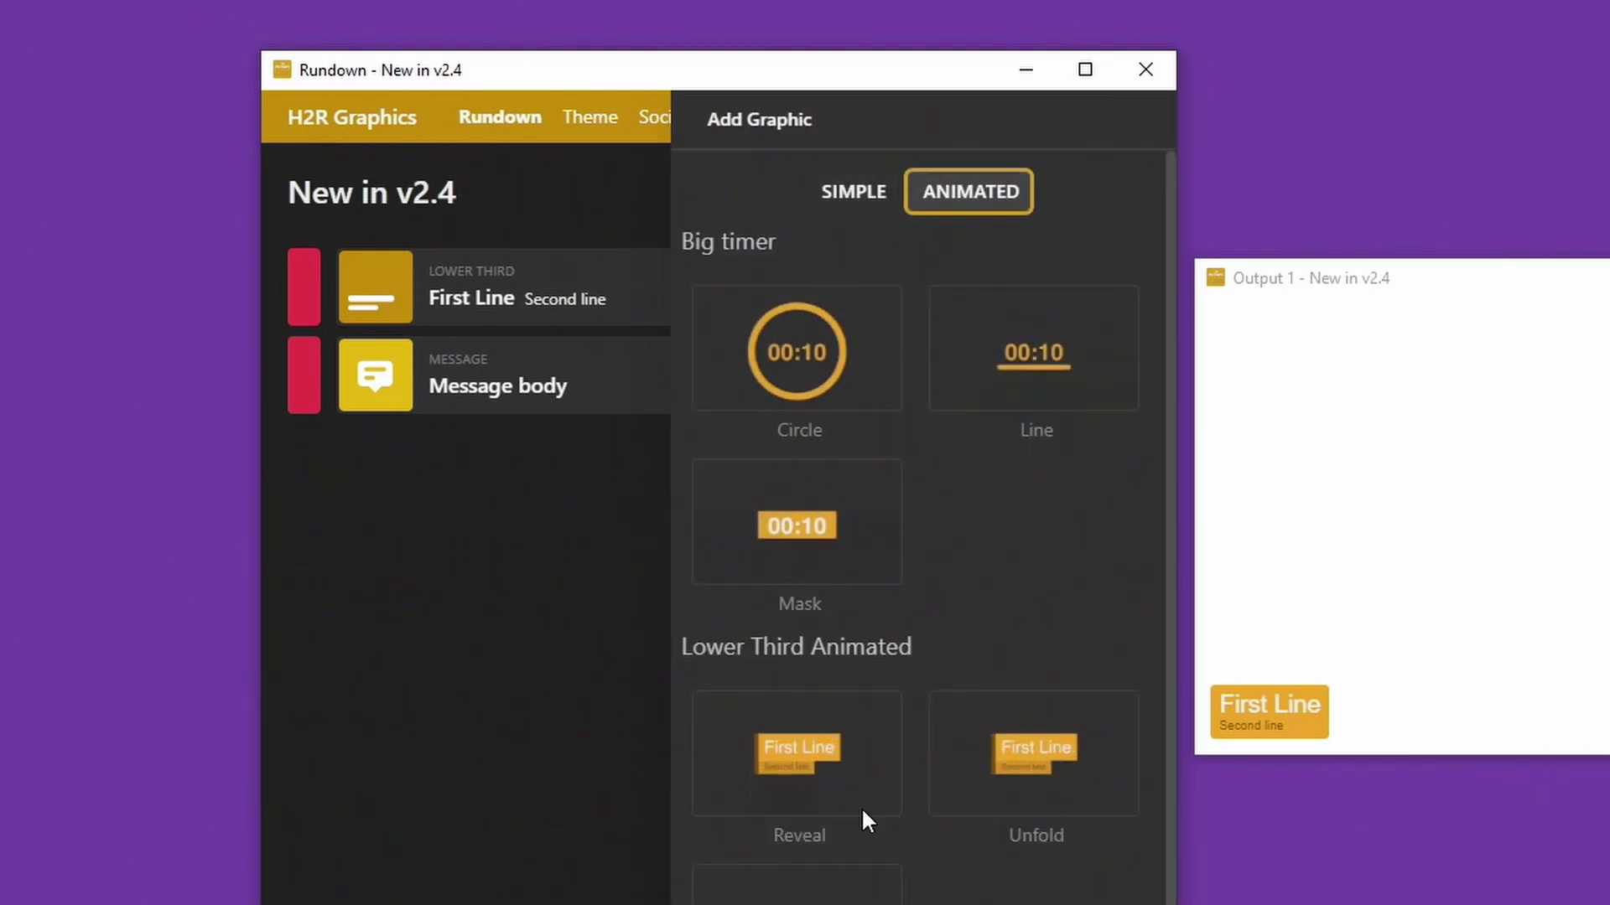
scroll(864, 811, down, 1)
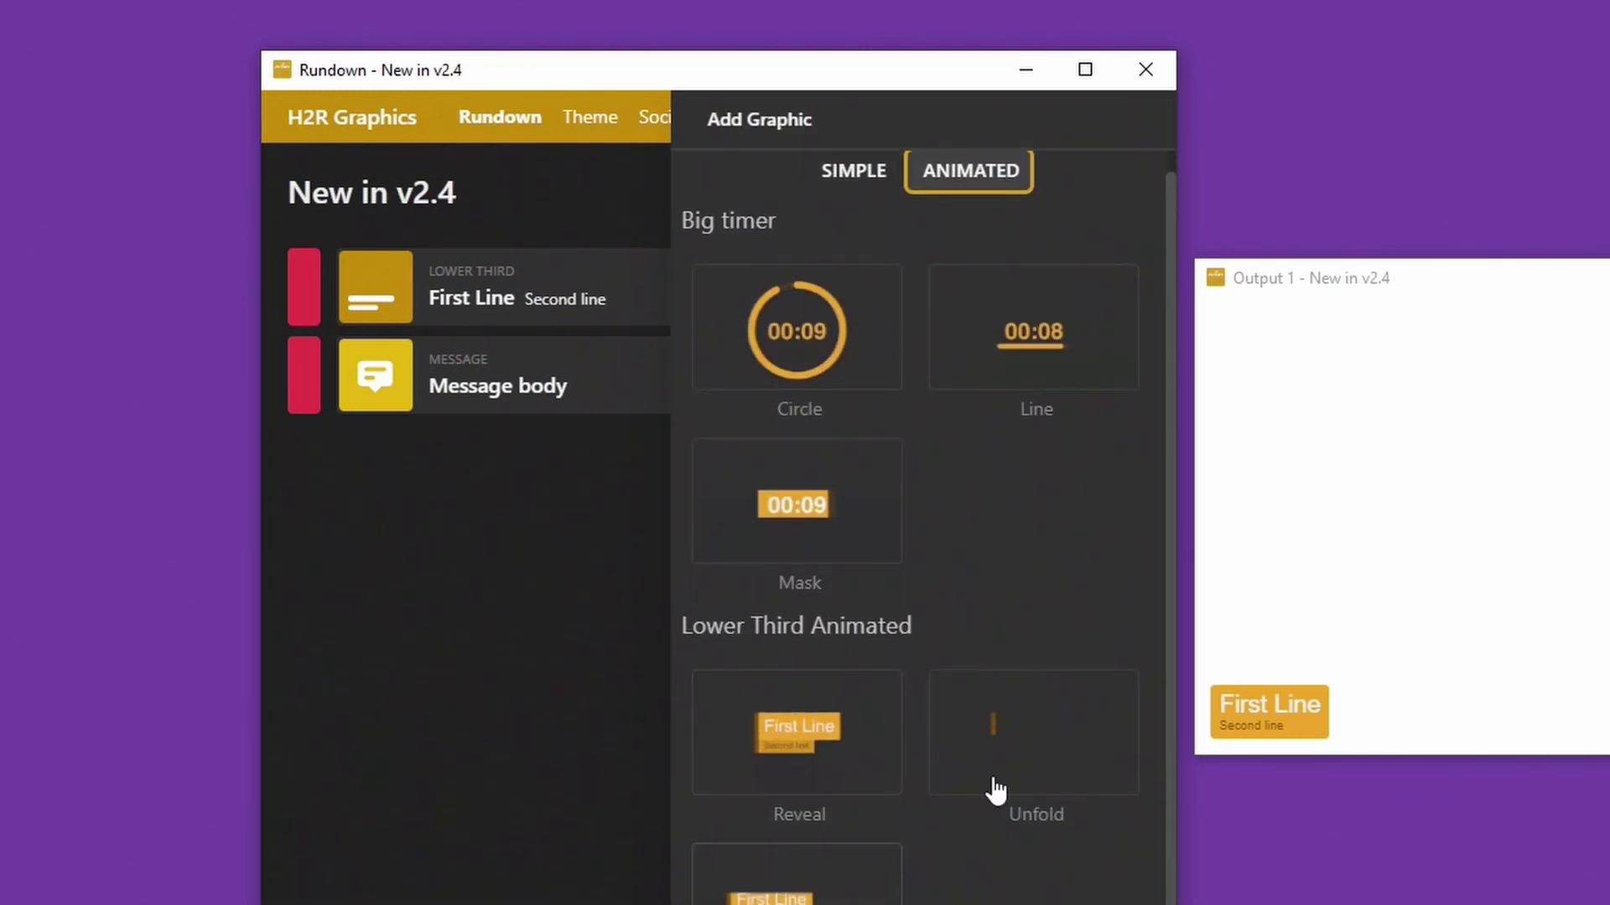
scroll(904, 342, up, 1)
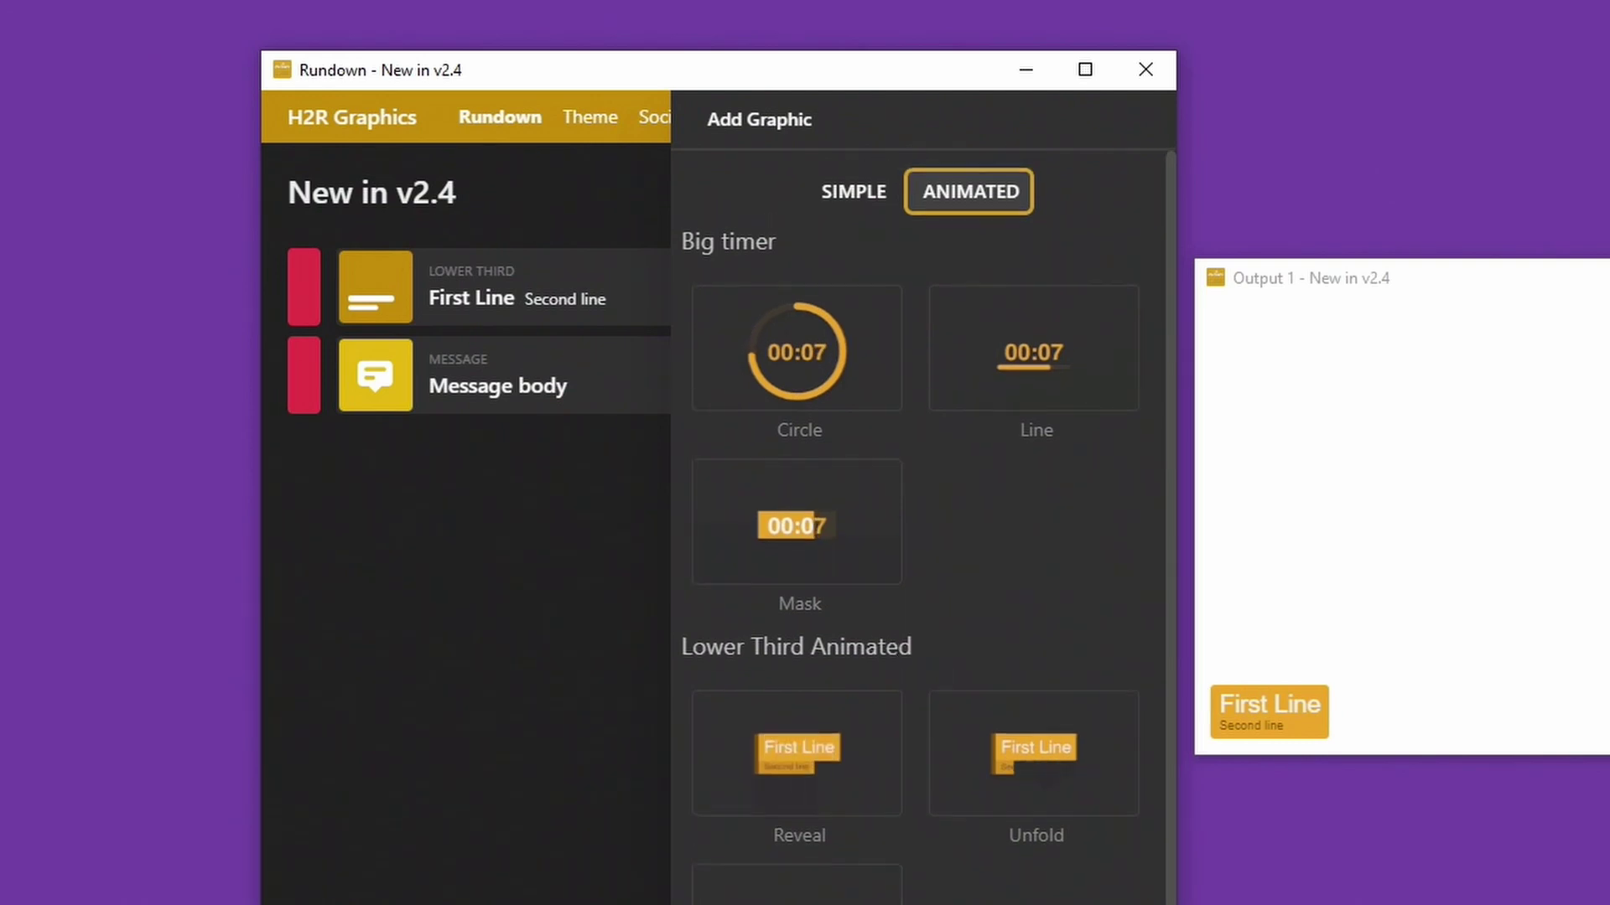
key(Escape)
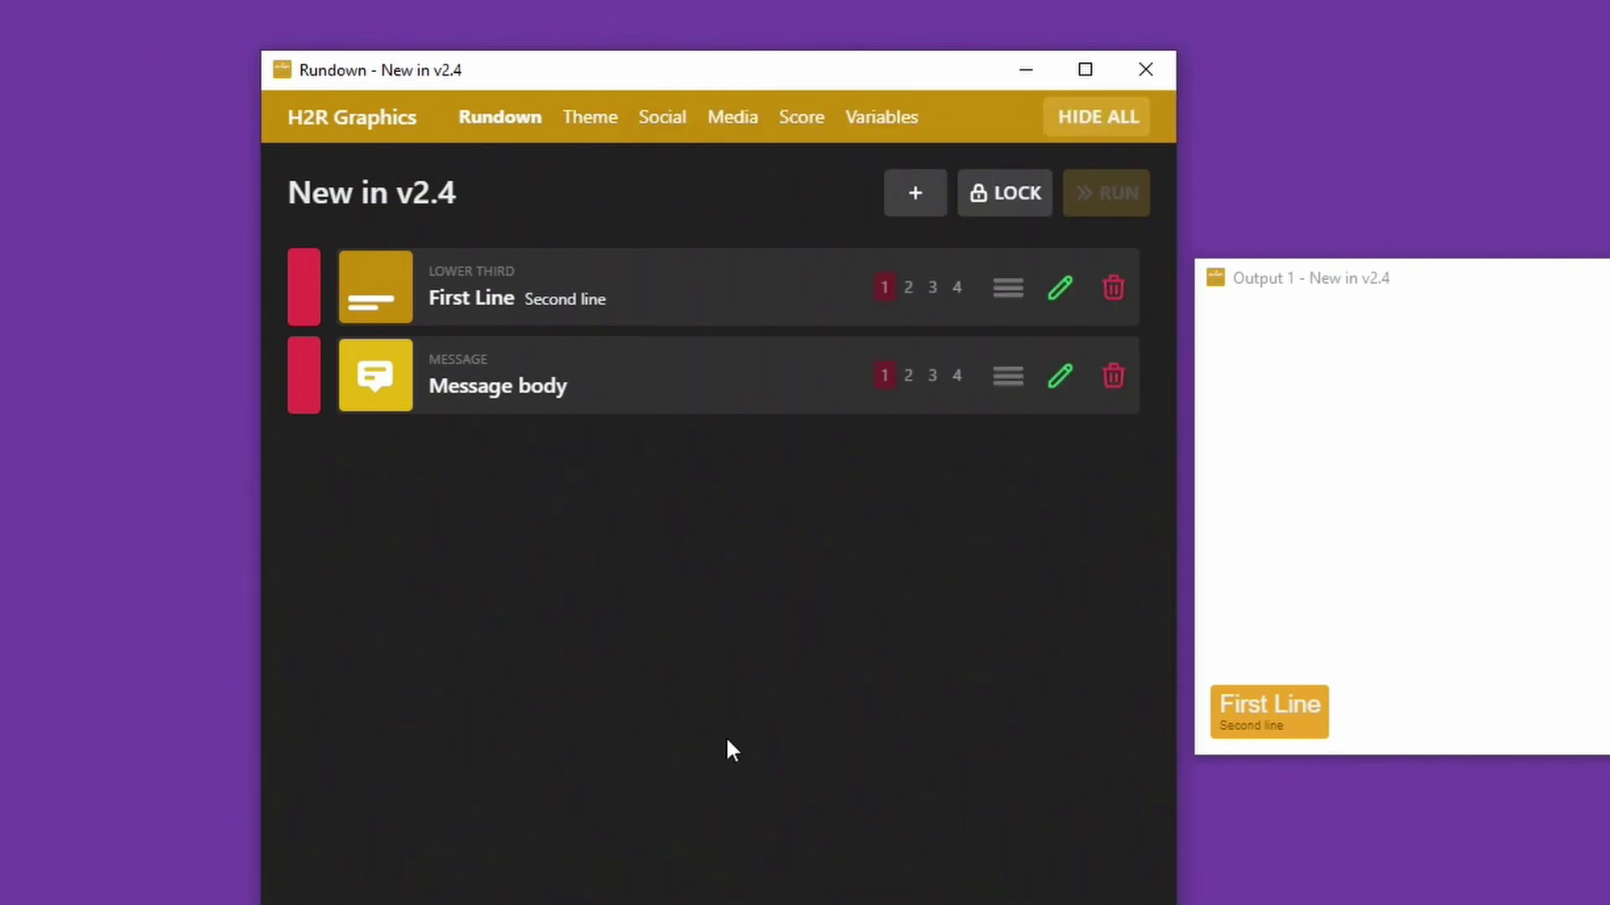